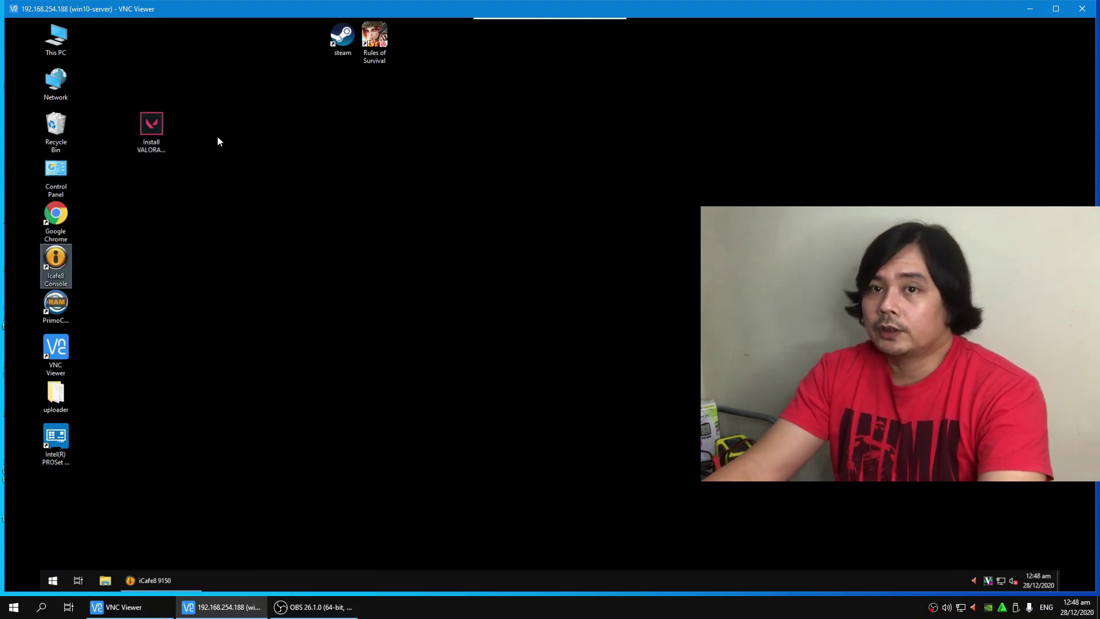
Reposition the Install VALORANT icon on the desktop, launch the installer and show its advanced options.
drag(143, 122, 171, 177)
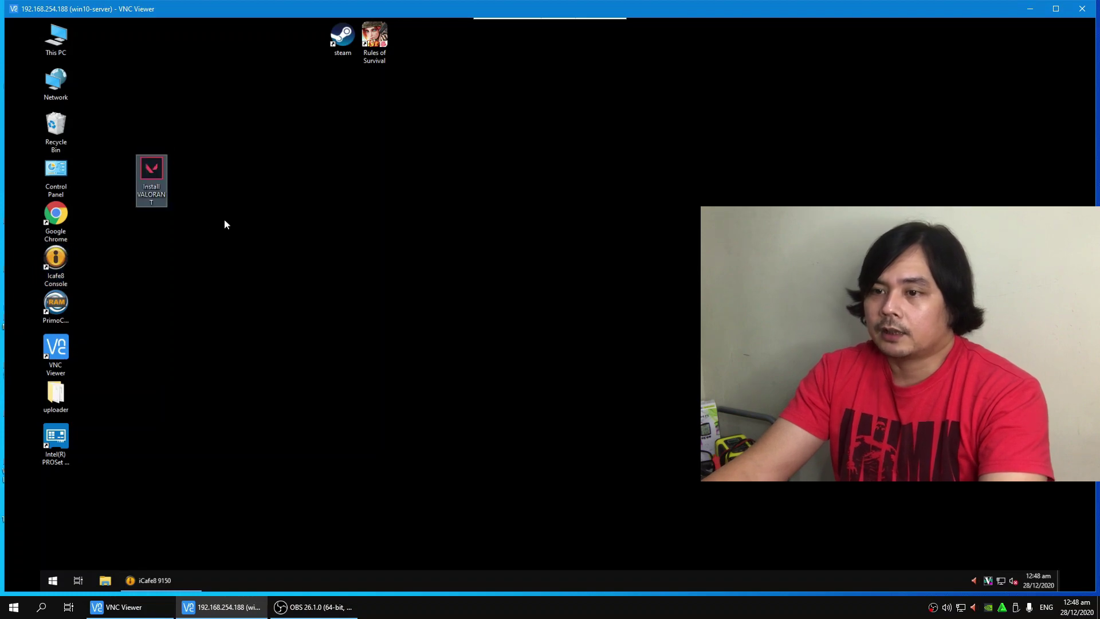
double_click(159, 173)
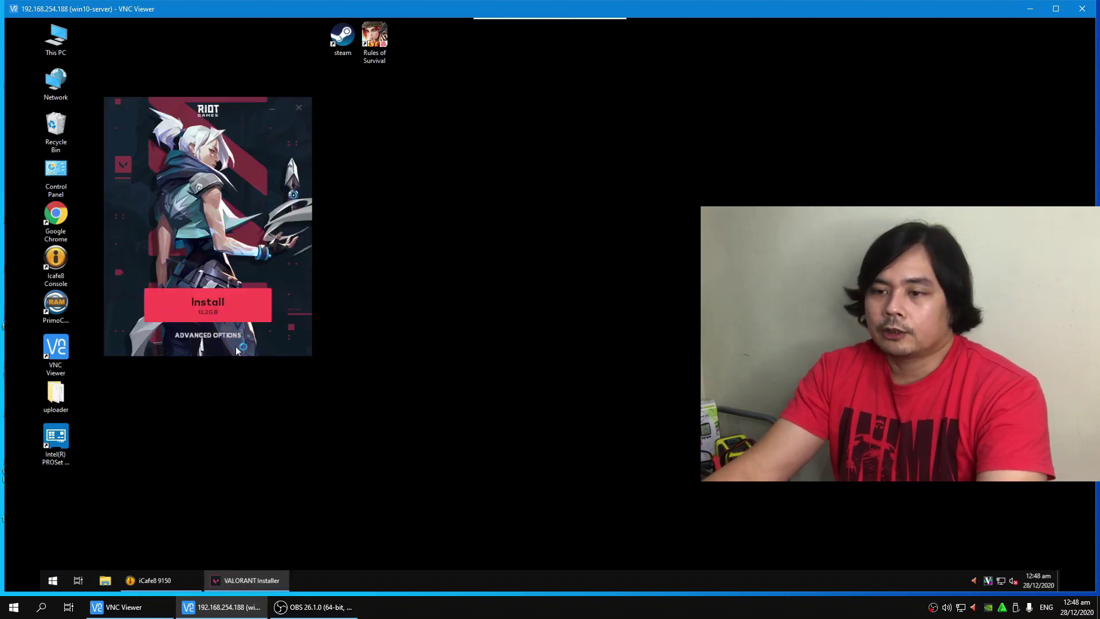
click(207, 337)
click(206, 338)
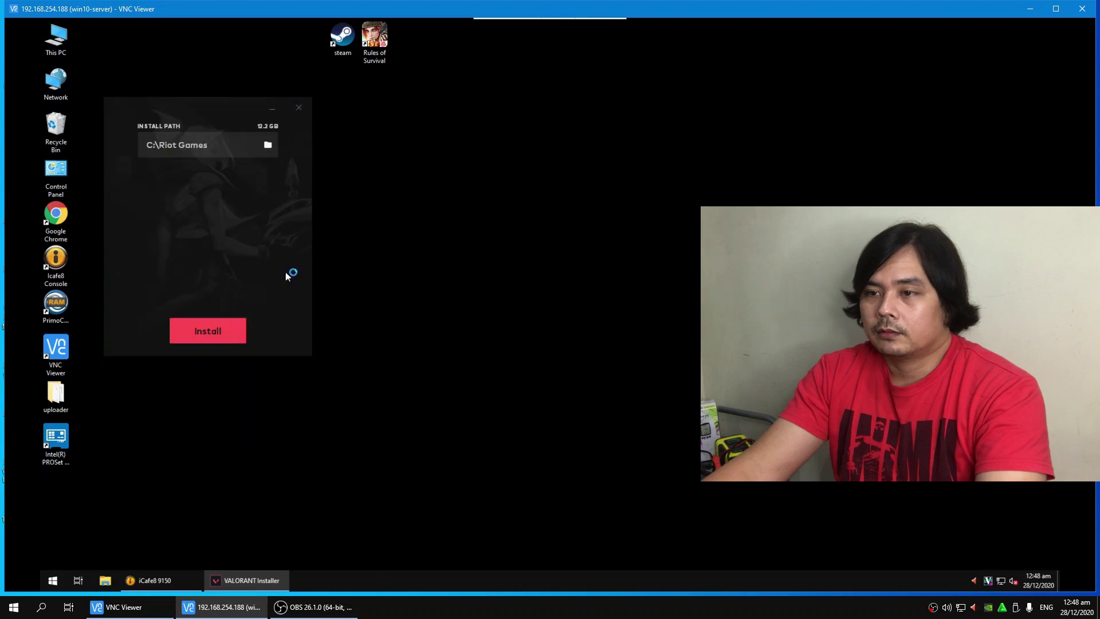
Browse for the install location and select the Online Games folder inside D:\Games.
click(268, 145)
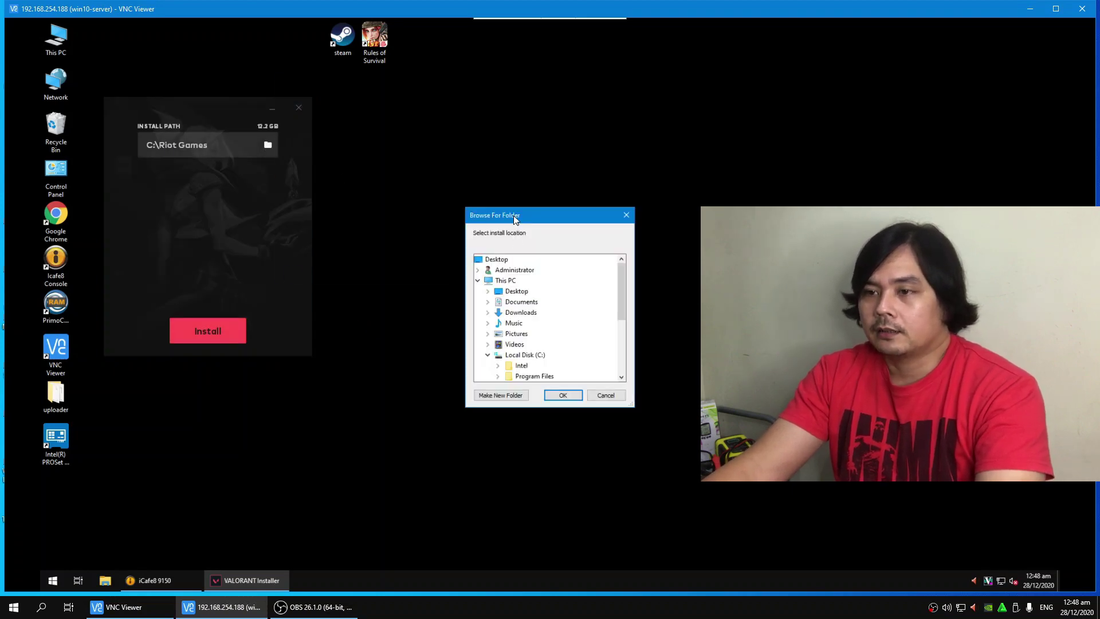
mouse_move(434, 201)
mouse_down()
mouse_move(440, 156)
mouse_move(438, 202)
mouse_up()
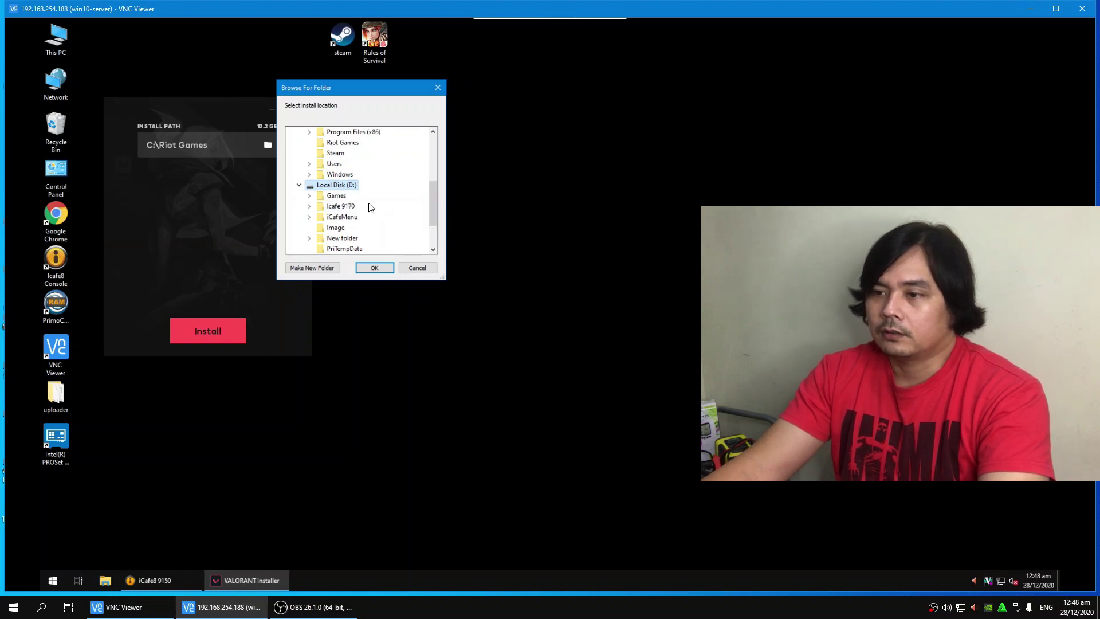
double_click(338, 196)
double_click(357, 218)
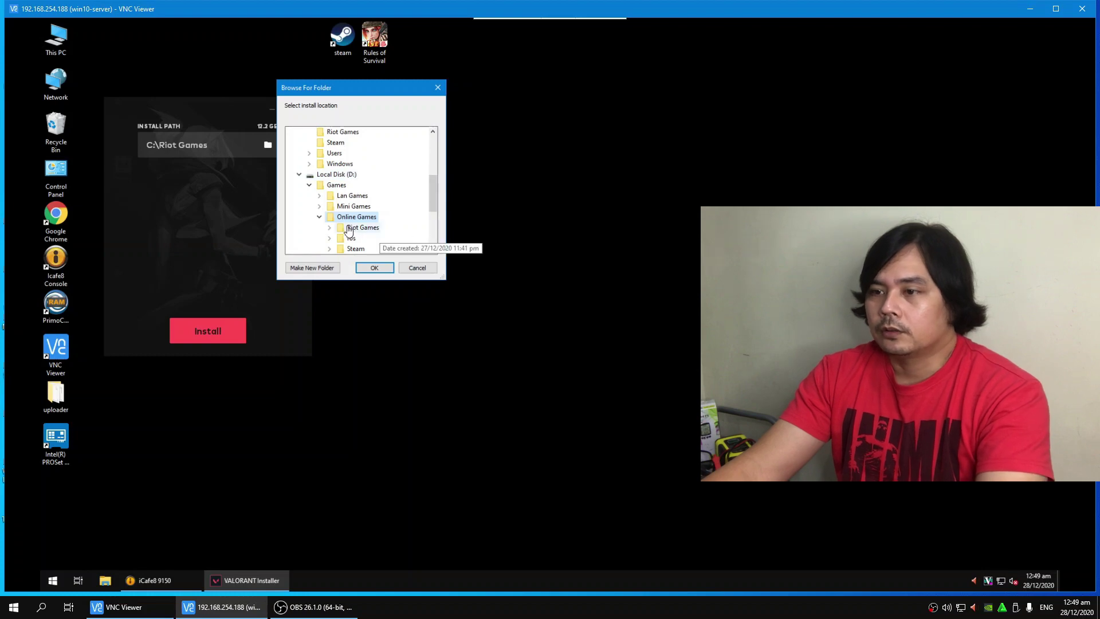
Check the properties of the Riot Games folder in D:\Games\Online Games and close the file window.
key(super+e)
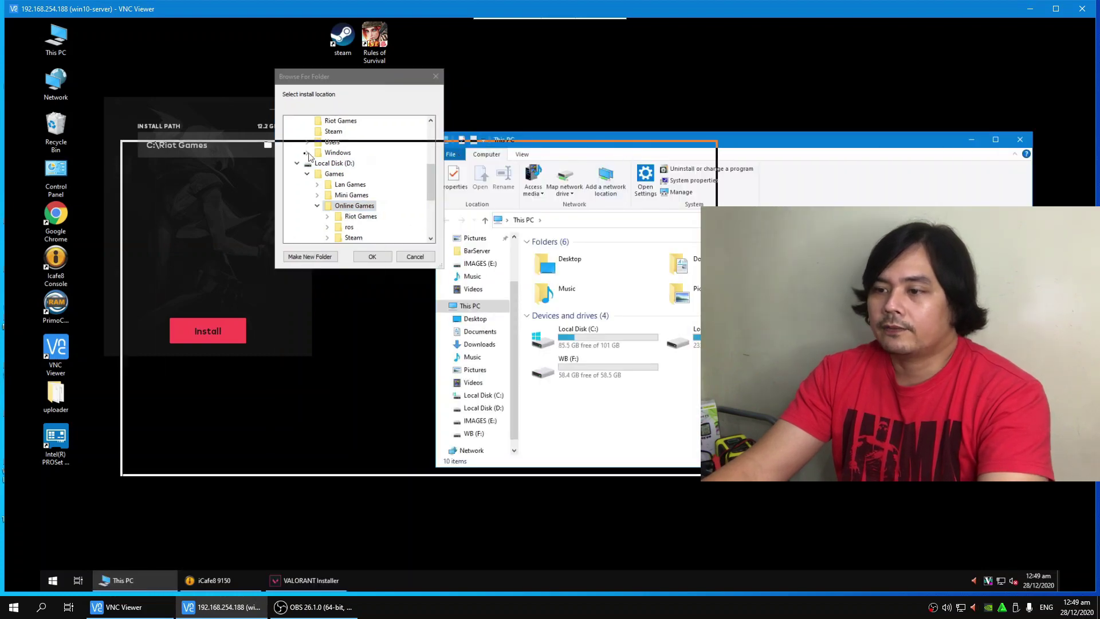
double_click(418, 350)
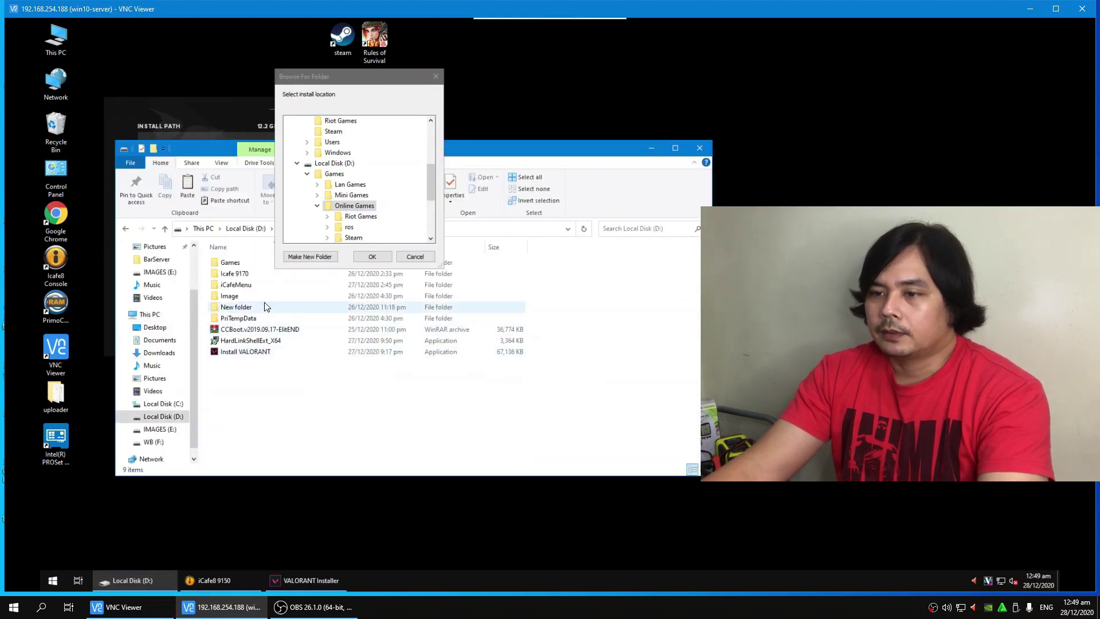
double_click(231, 263)
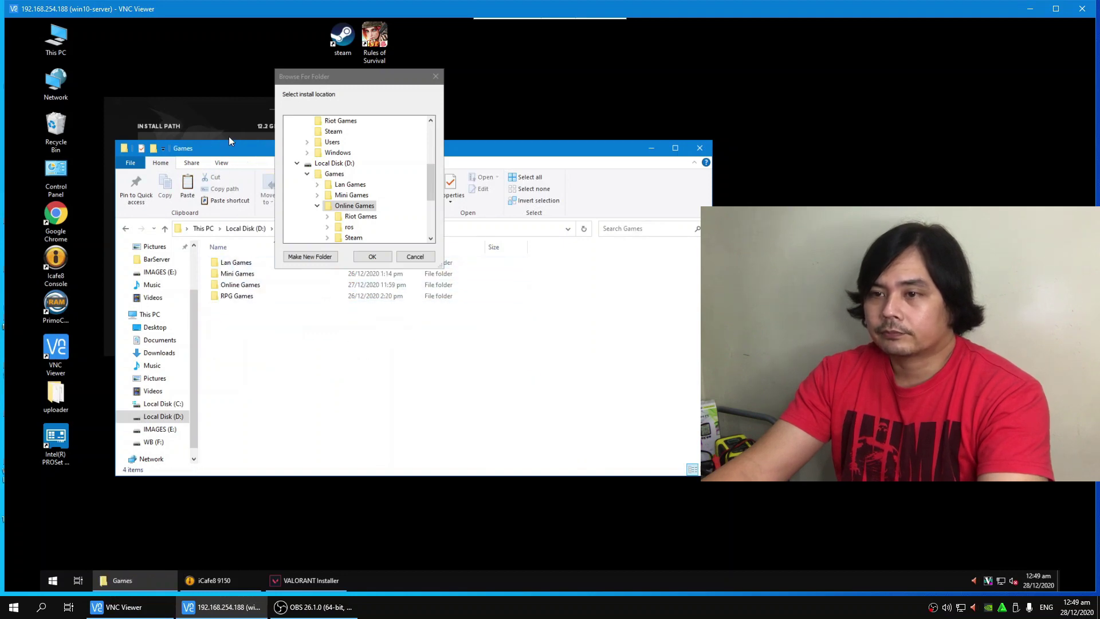
drag(221, 150, 210, 193)
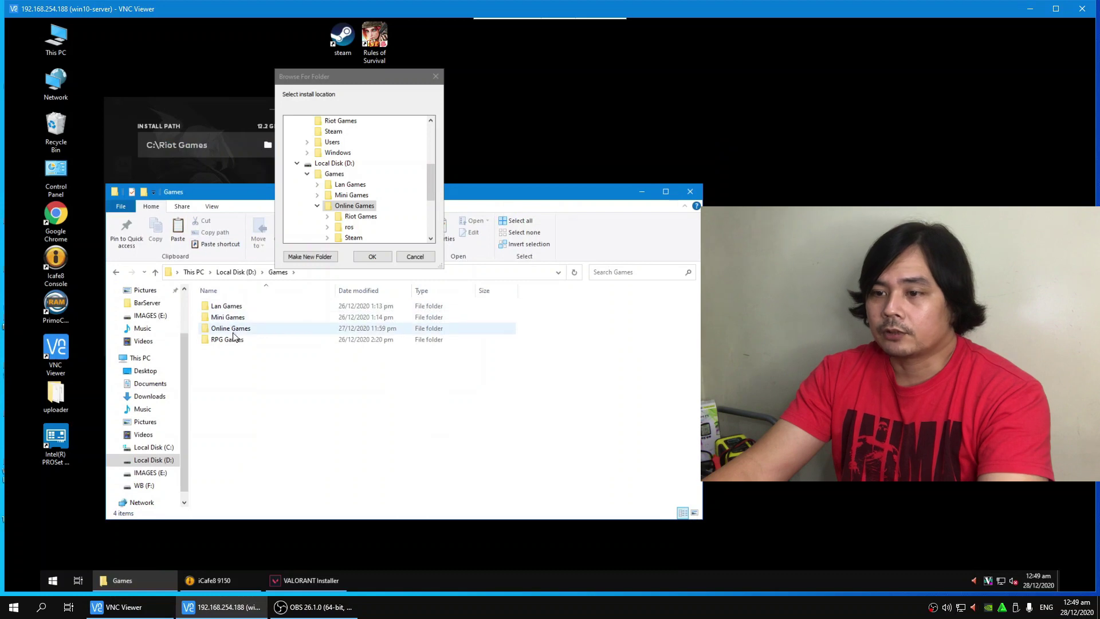
double_click(231, 329)
click(224, 306)
key(alt+Return)
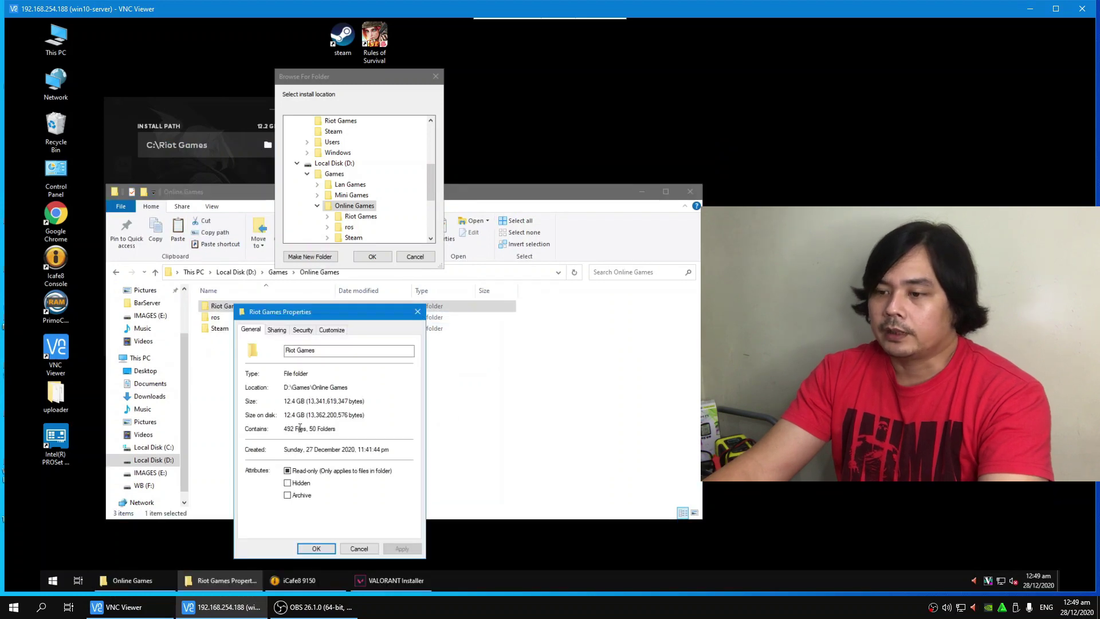
click(374, 549)
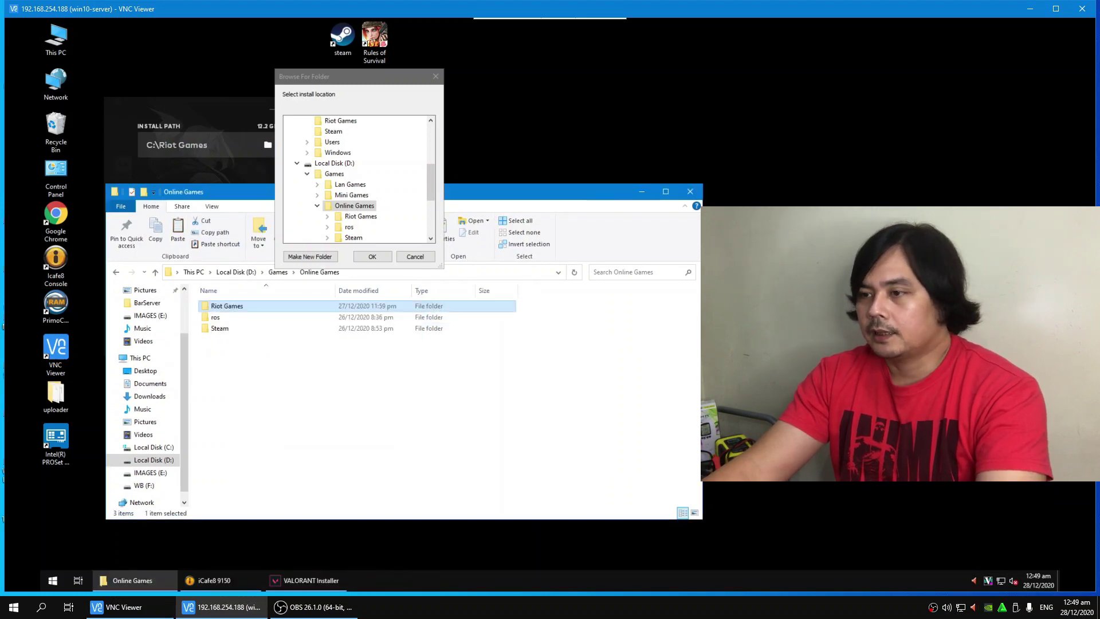
click(690, 192)
Confirm the Online Games folder as the install path and start the VALORANT installation.
click(372, 256)
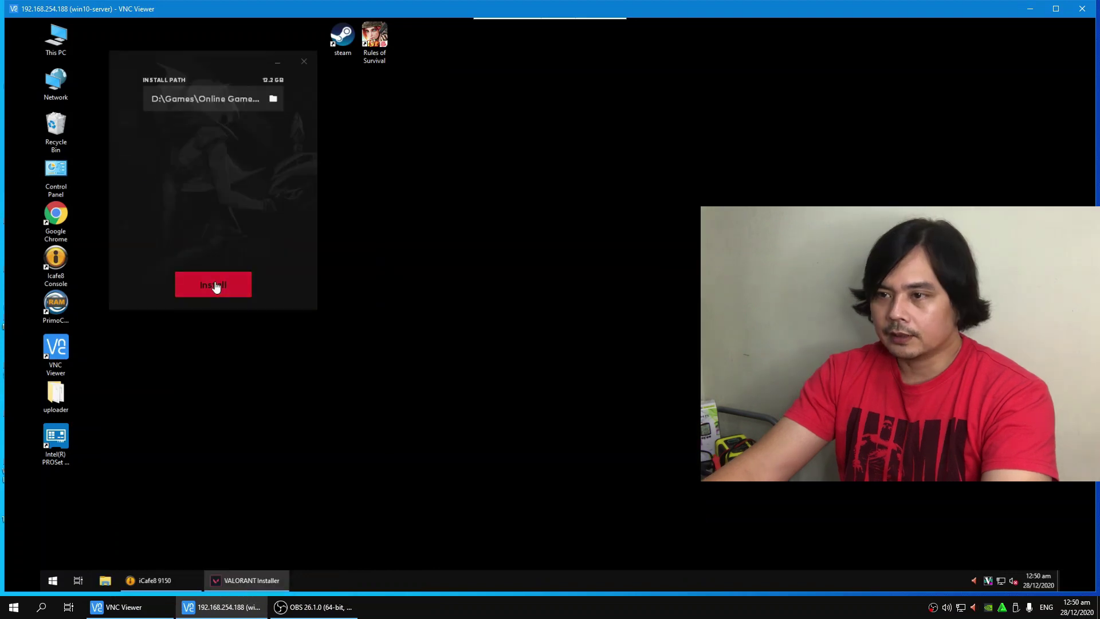
click(214, 286)
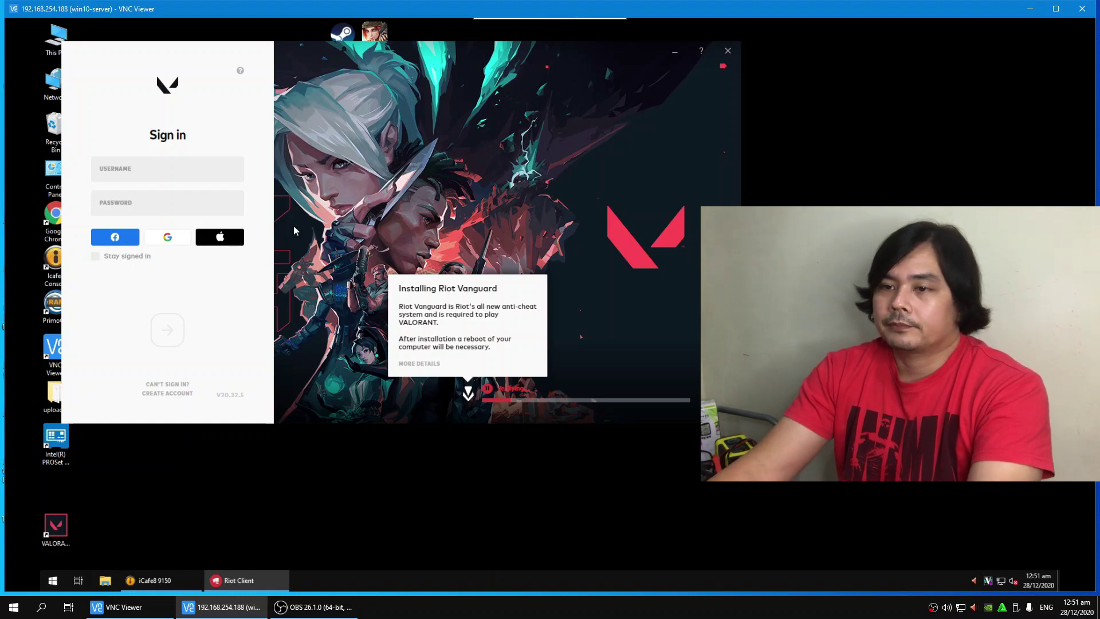
Sign in to the Riot Client with the account username and password.
click(140, 168)
text(undot)
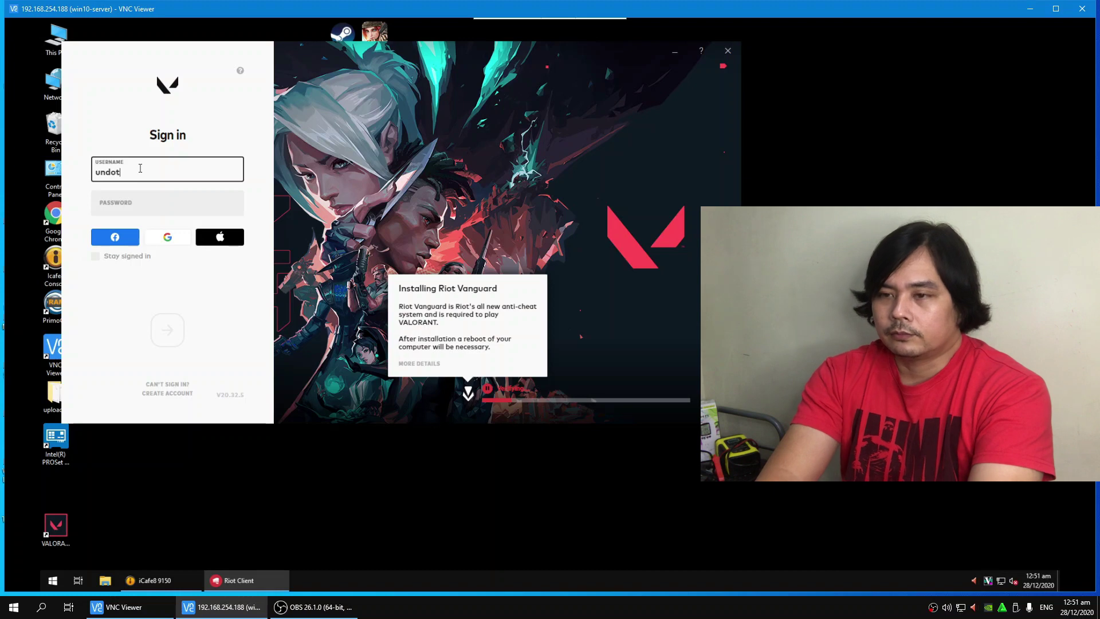
text(80)
key(Tab)
key(ctrl+v)
key(Return)
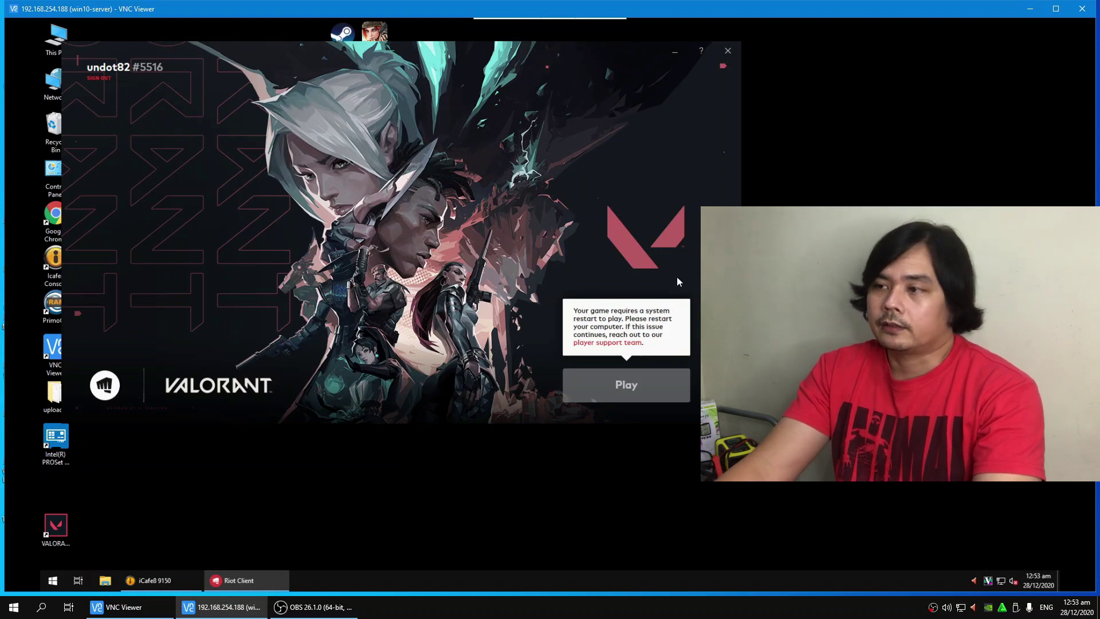
Close the Riot Client and restart the remote computer.
key(alt+F4)
click(52, 582)
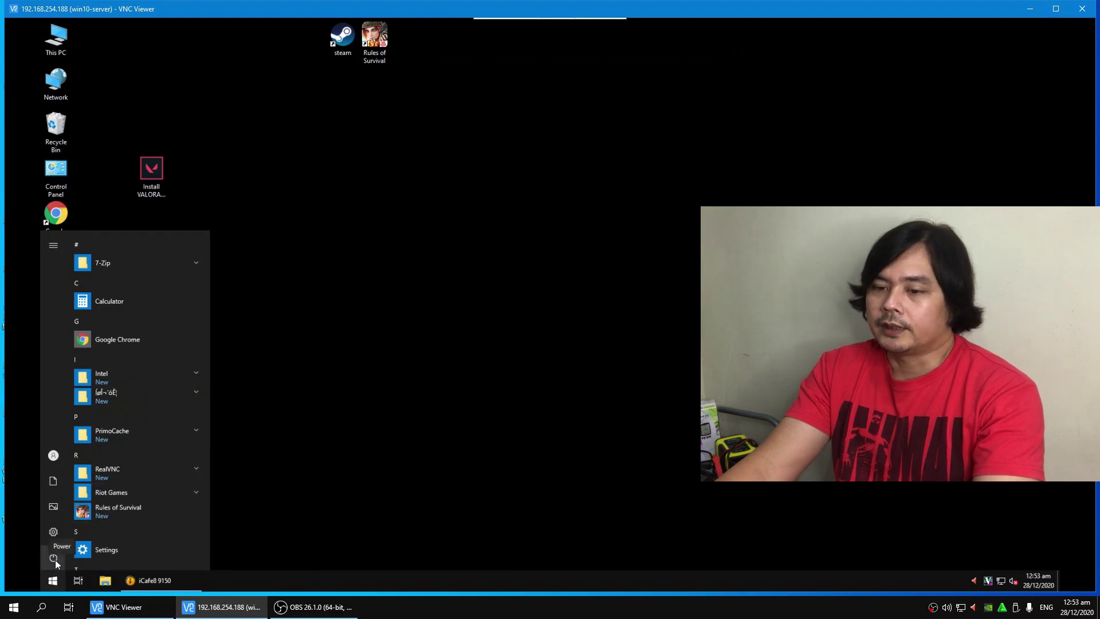
click(949, 517)
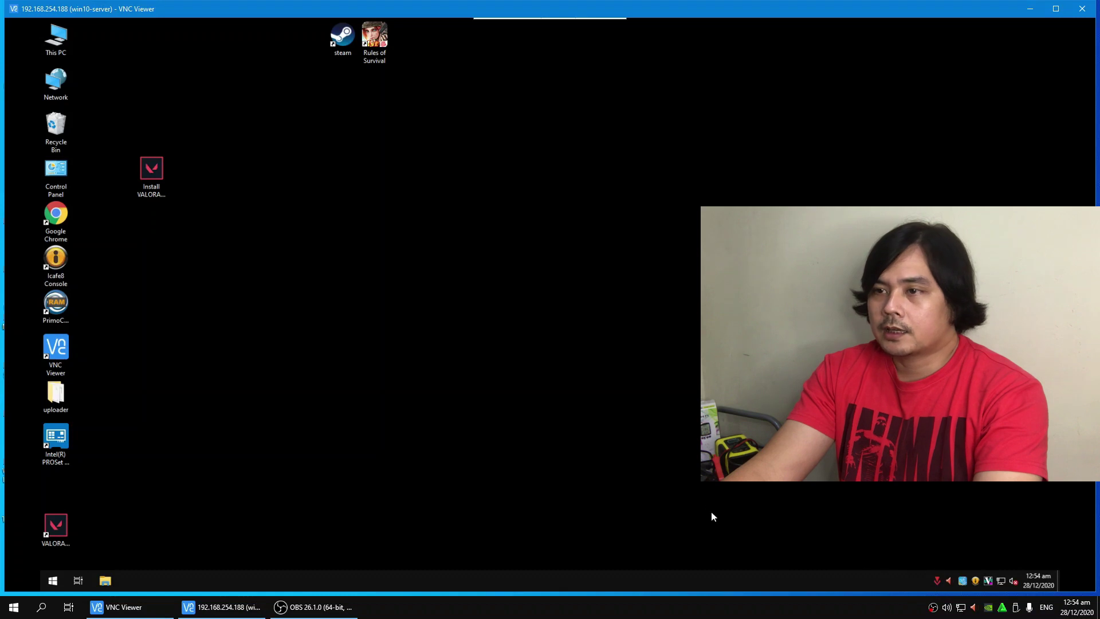
Move the VALORANT shortcut beside the Steam shortcut on the desktop and launch the game.
click(935, 585)
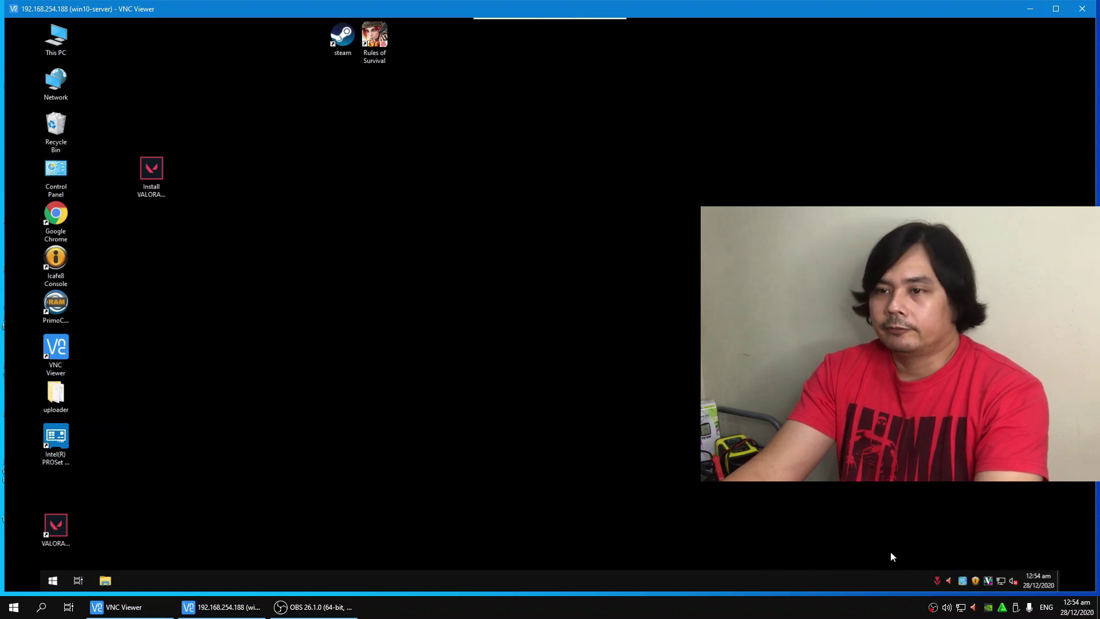
drag(53, 530, 314, 65)
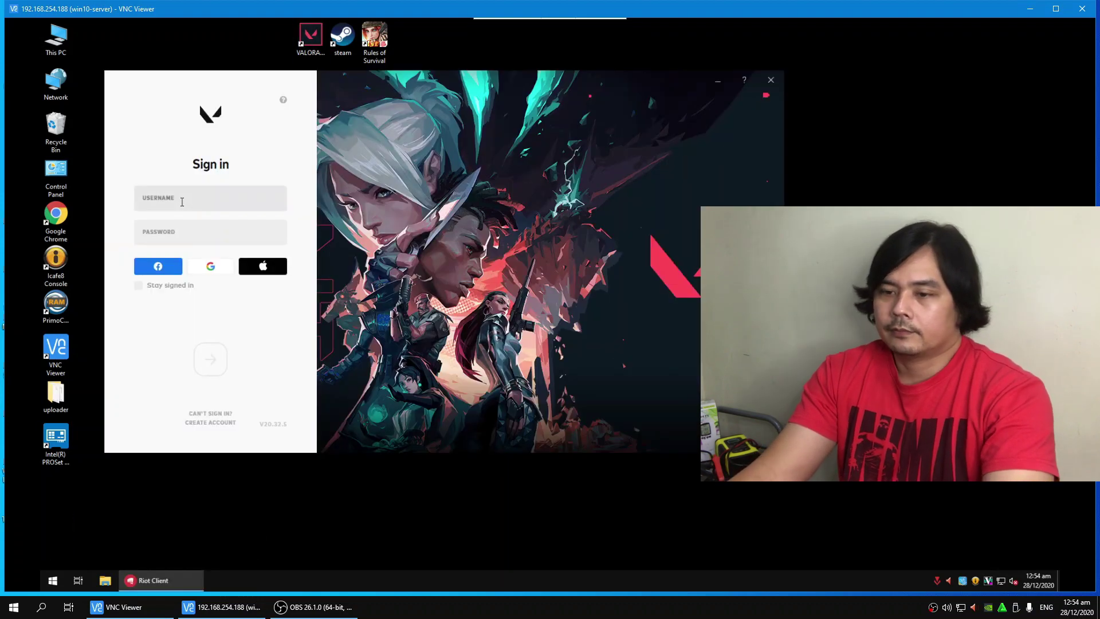
Enter the account username and password again to sign in to the relaunched Riot Client.
click(182, 201)
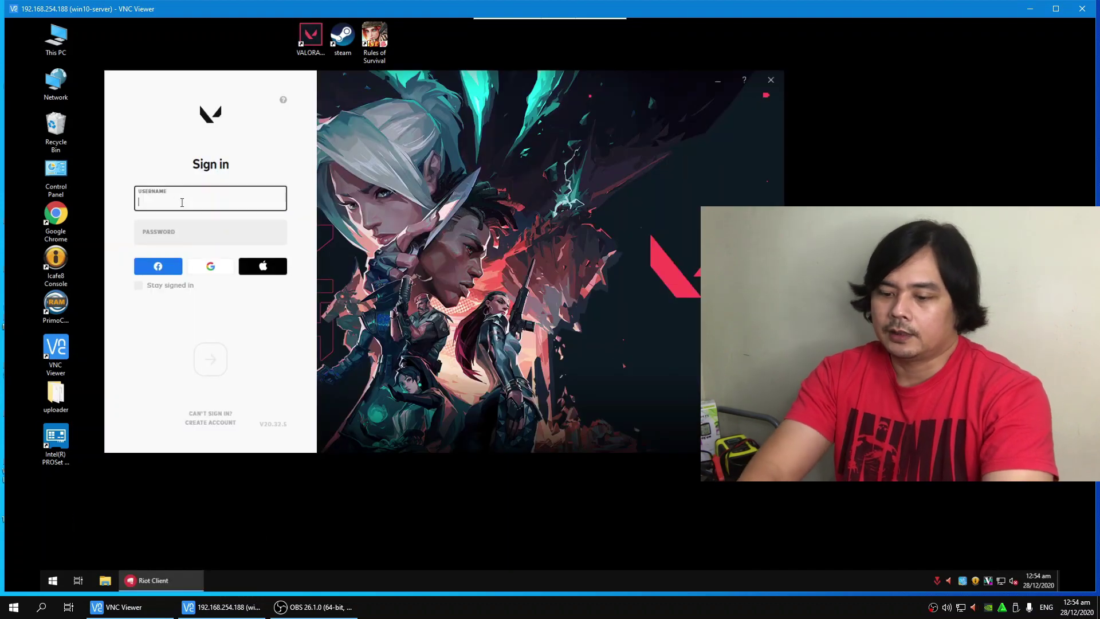
text(undot)
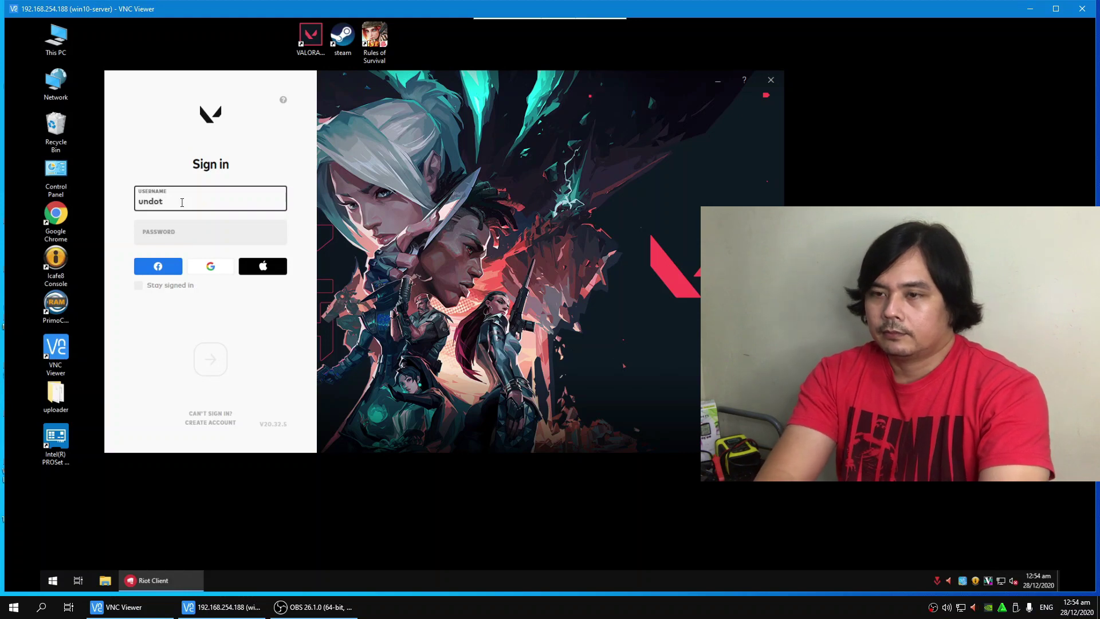
text(82)
key(Tab)
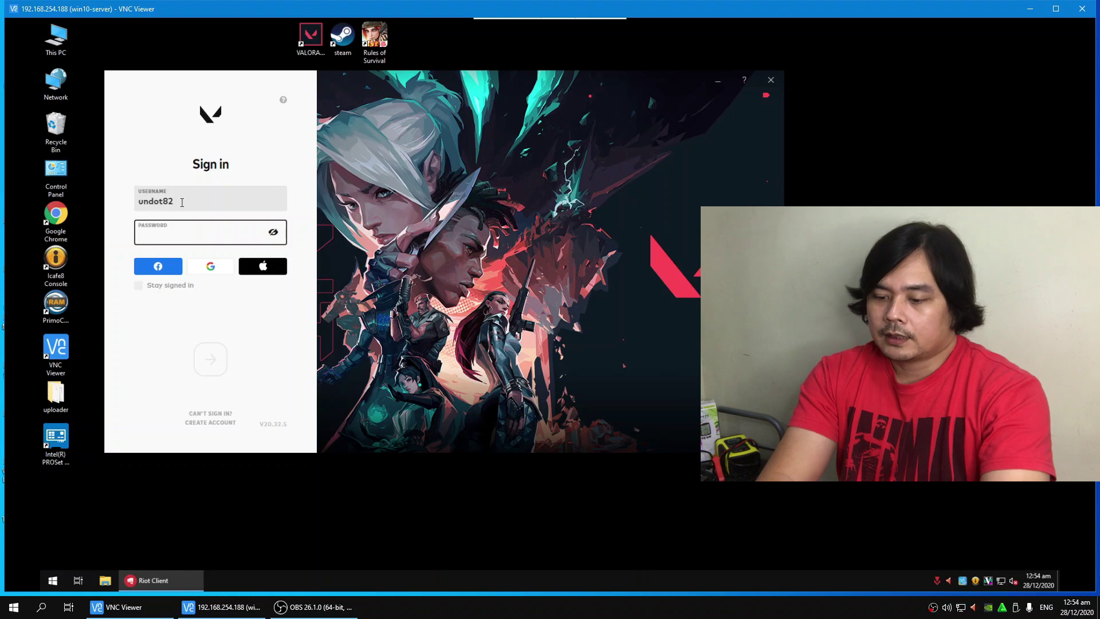
text(••)
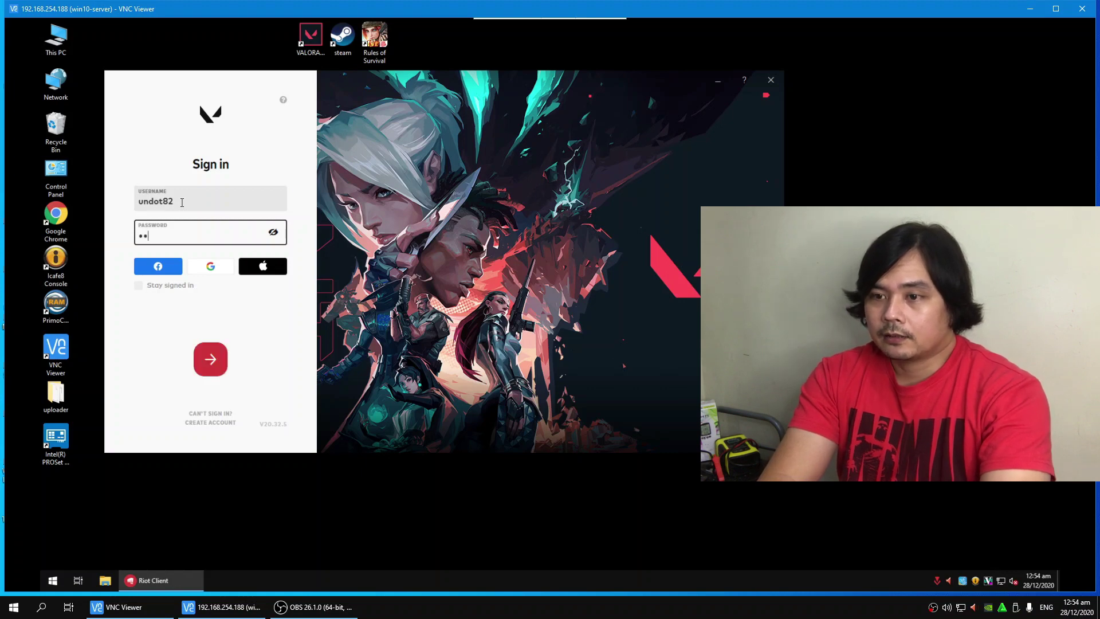
key(BackSpace)
text(••••)
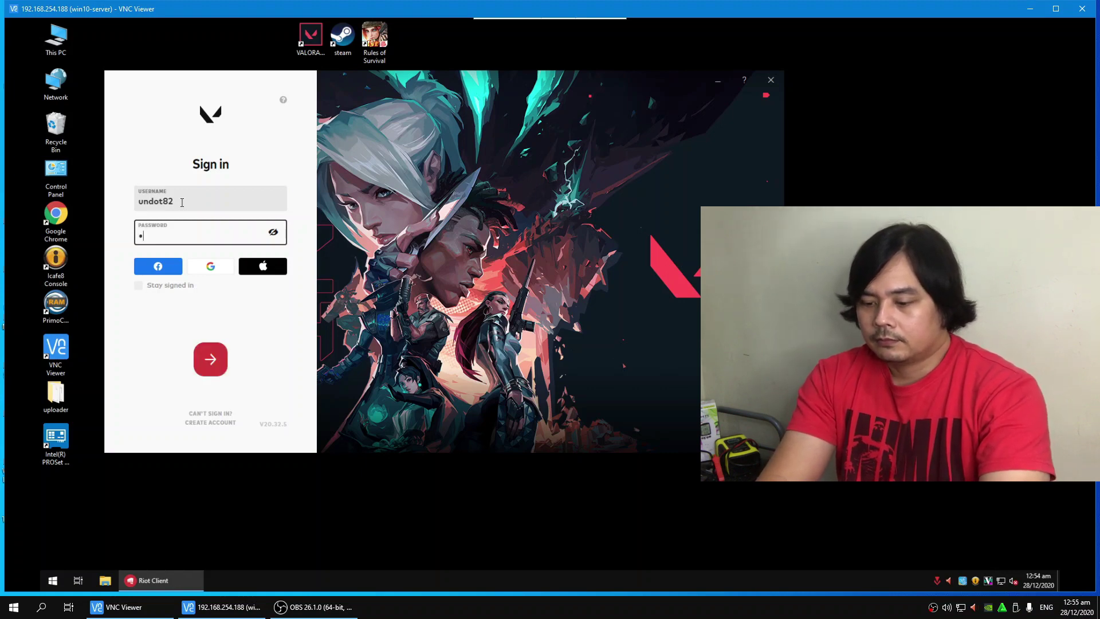
text(••••)
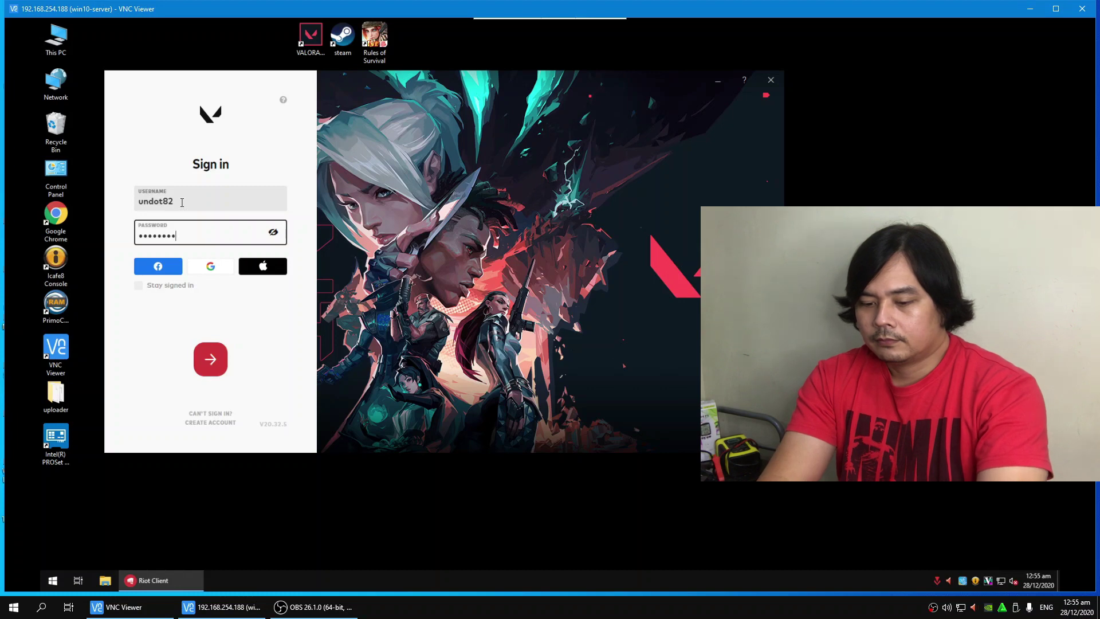
key(Return)
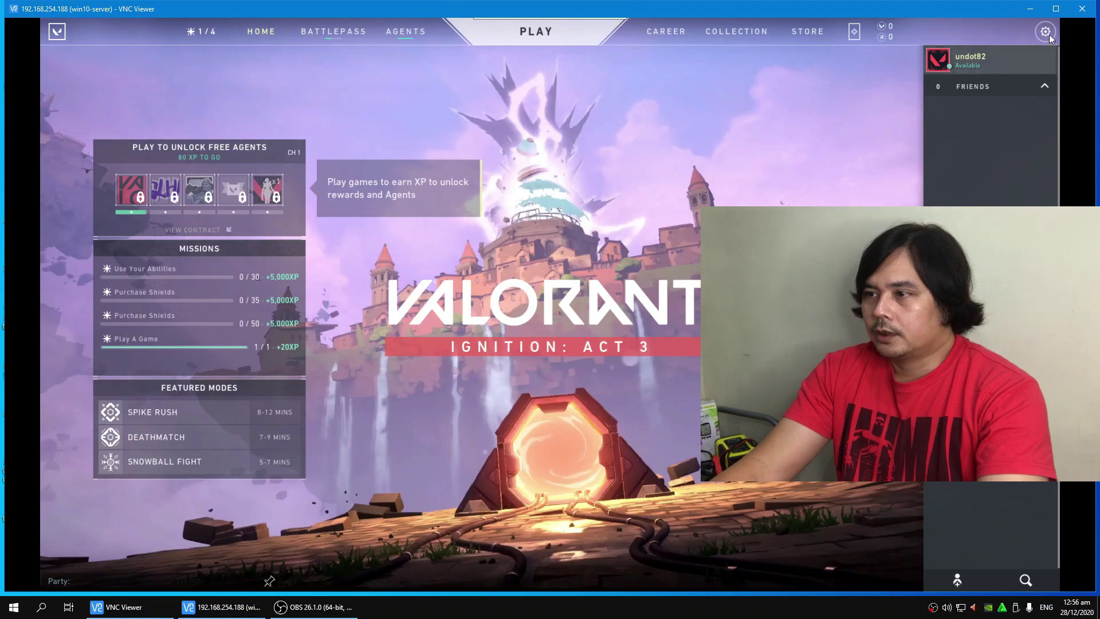
Enter the shooting range as Sova, fire a few test shots and close VALORANT.
key(Escape)
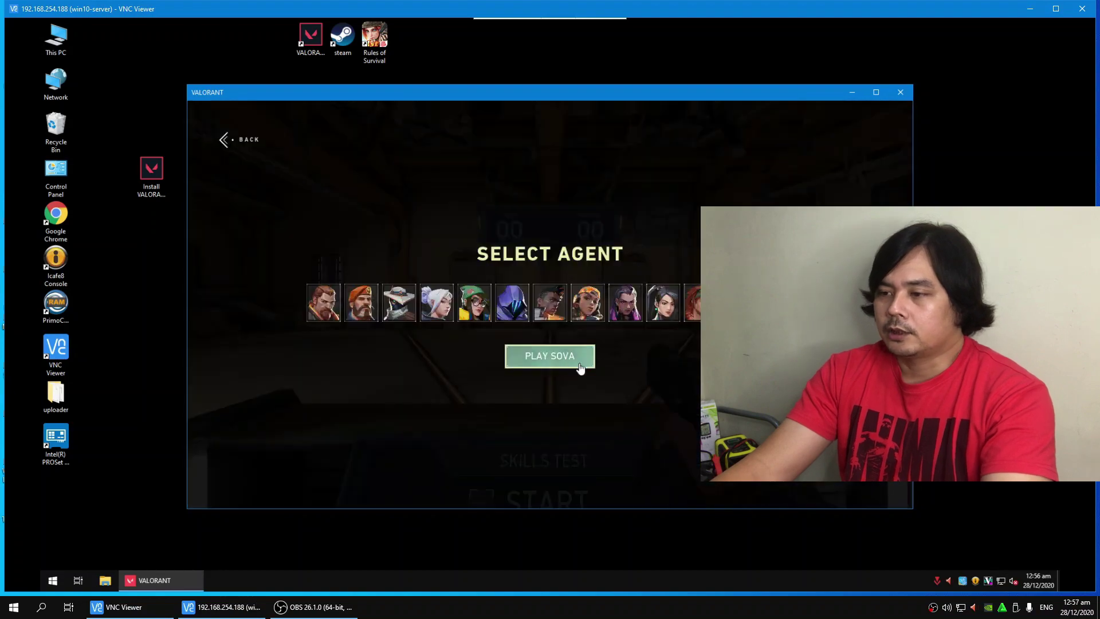
click(580, 368)
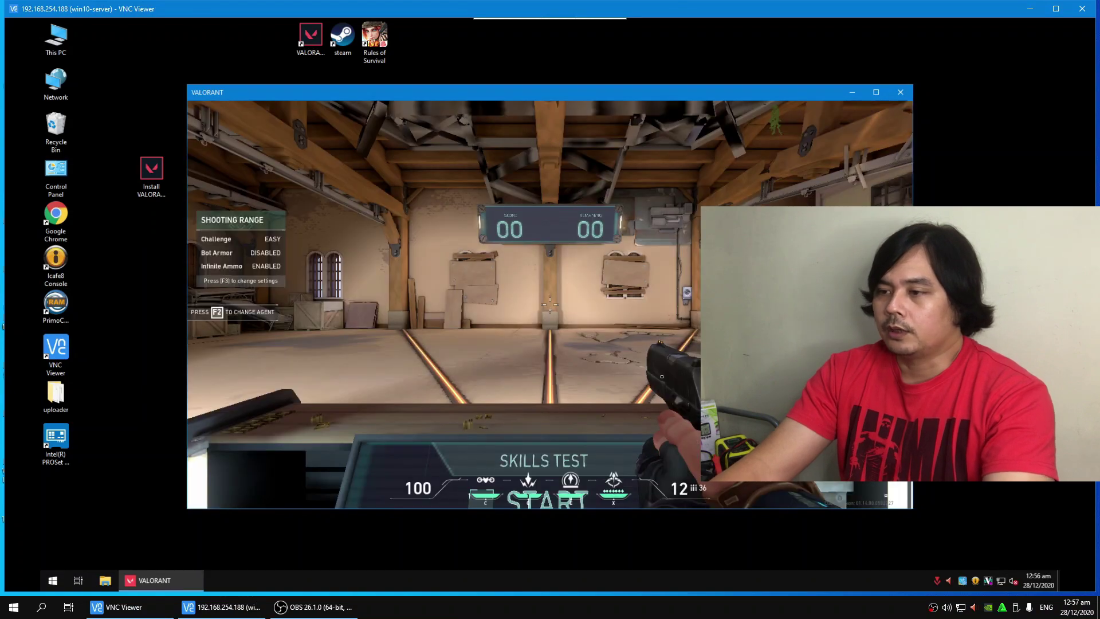
click(550, 321)
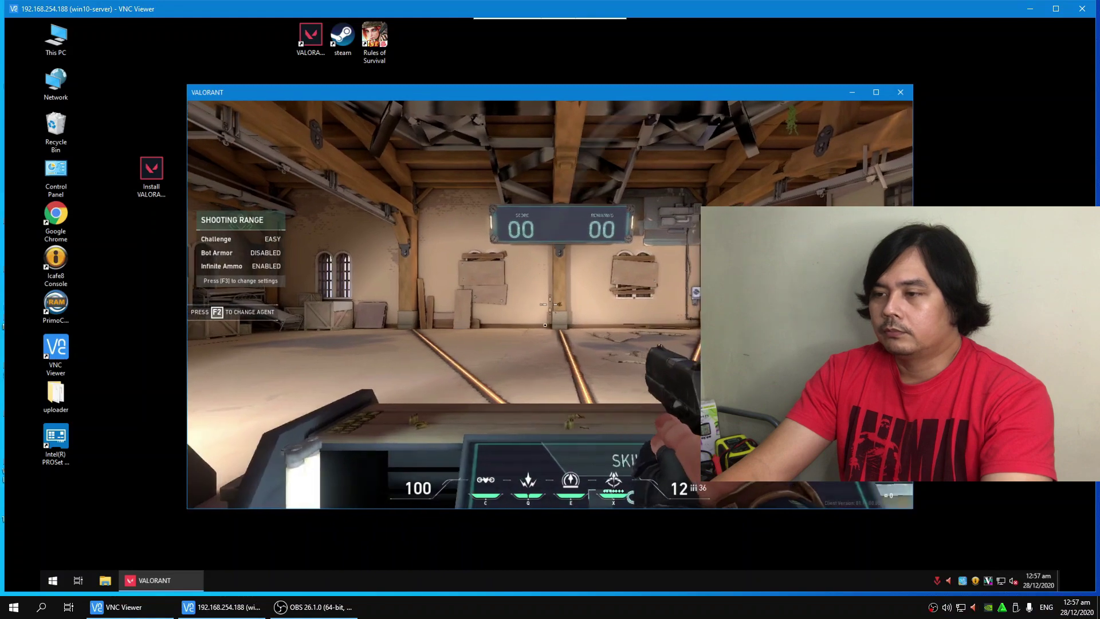
click(551, 309)
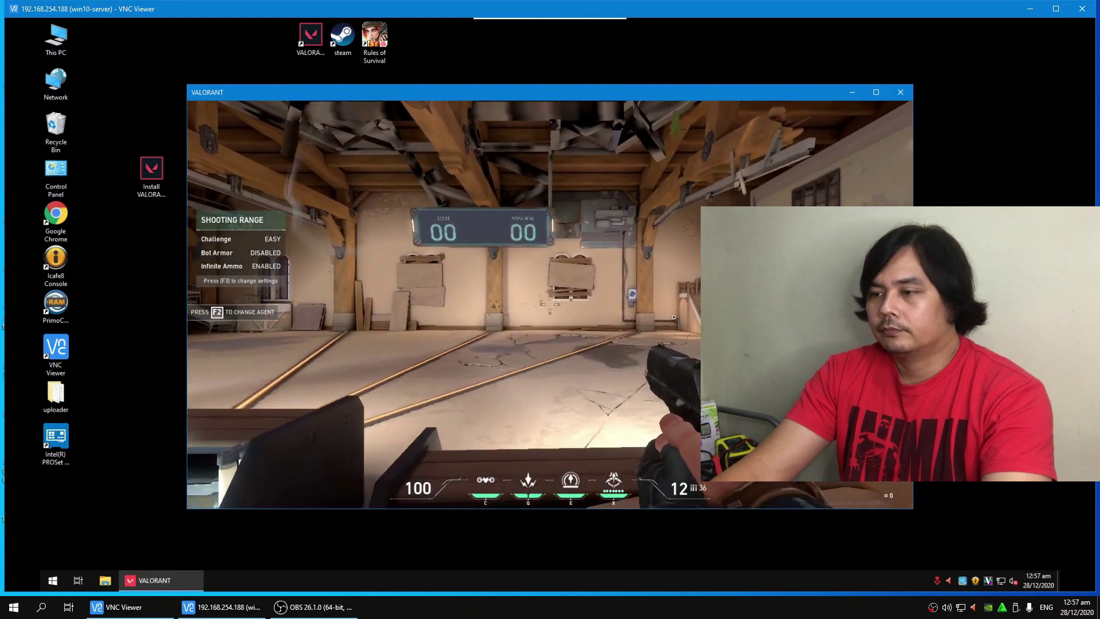
click(550, 309)
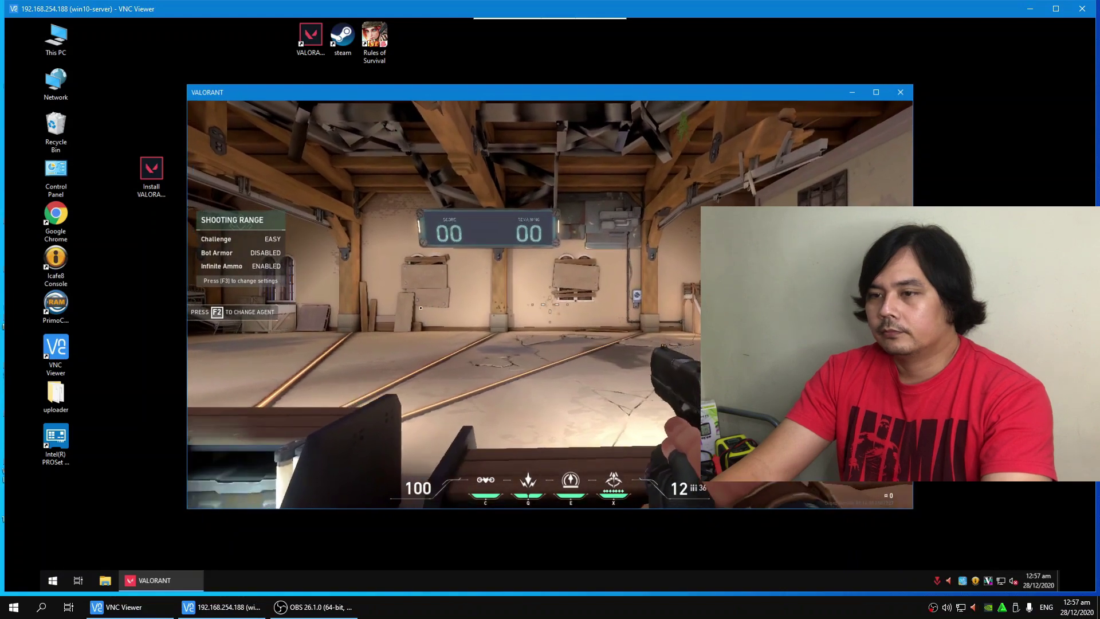
key(alt+F4)
Refresh the desktop.
right_click(270, 167)
click(313, 202)
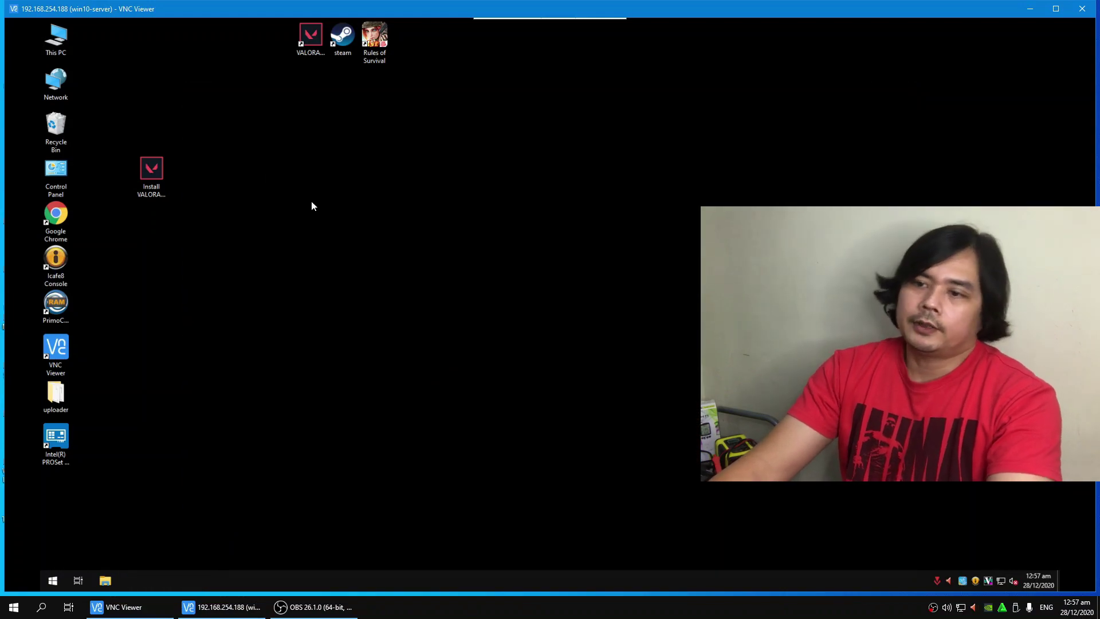
right_click(312, 201)
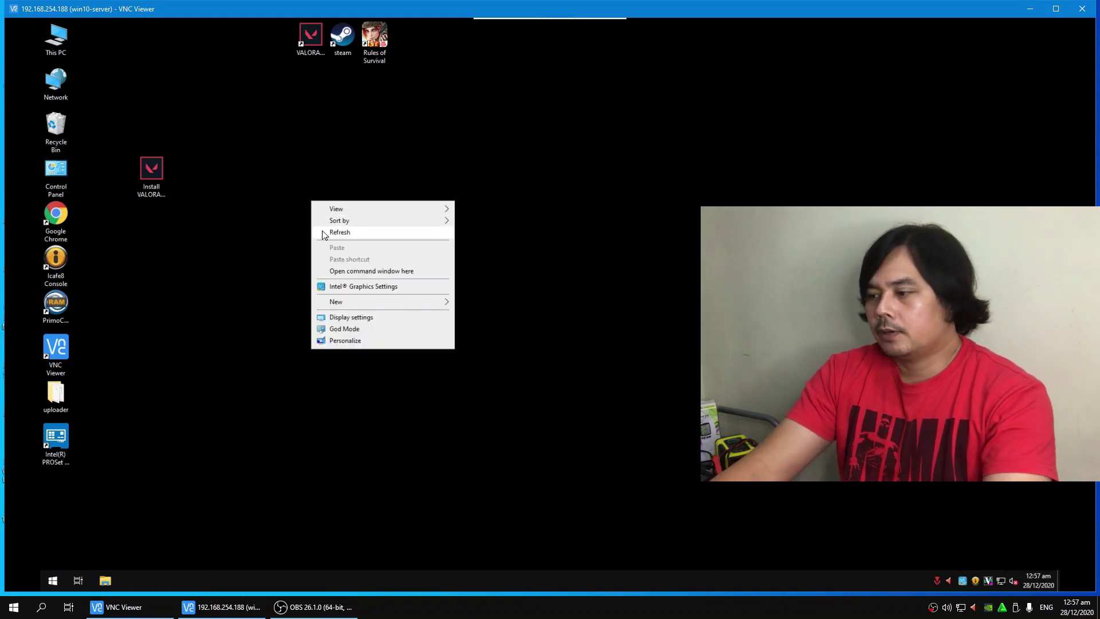
click(323, 235)
right_click(299, 231)
click(340, 262)
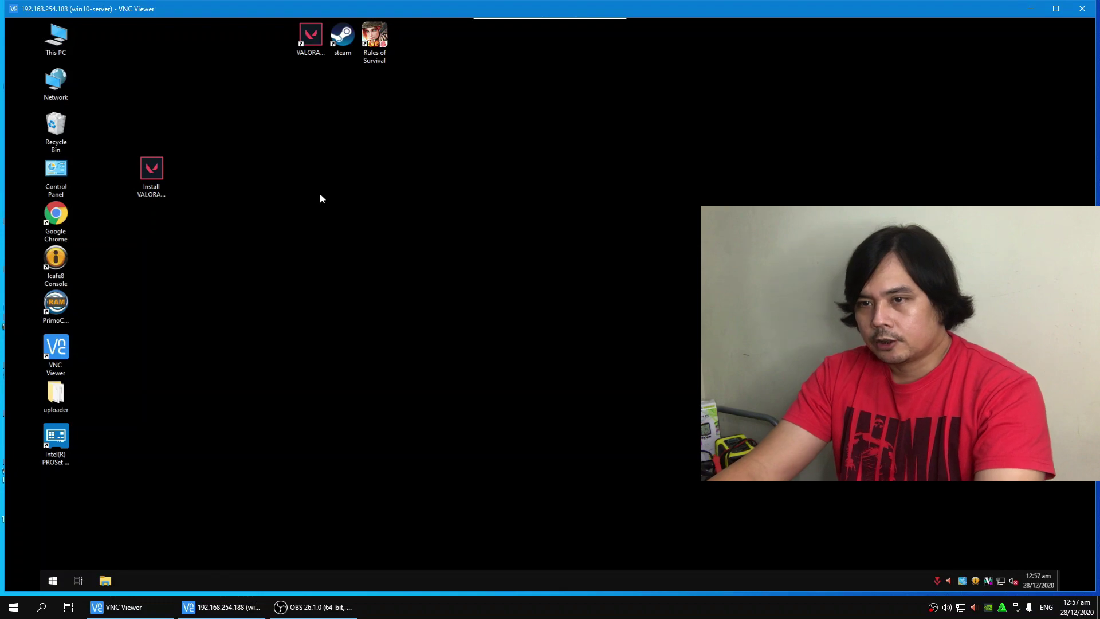
Search the web for link shell extension in Google Chrome and download its installer from the schinagl.priv.at page.
double_click(56, 218)
text(link shell)
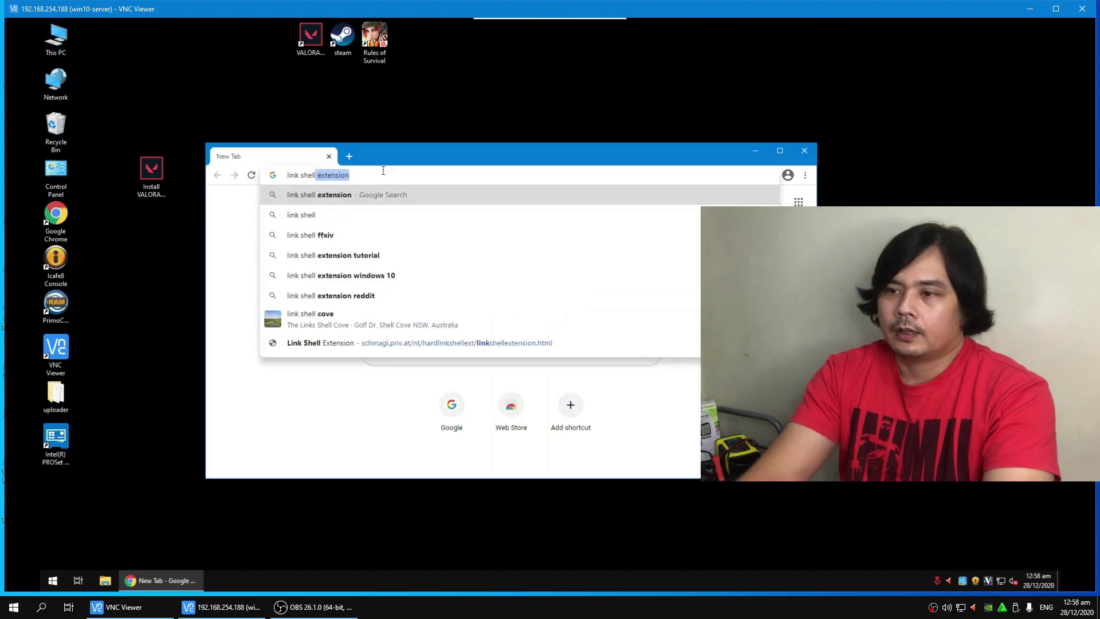
key(Return)
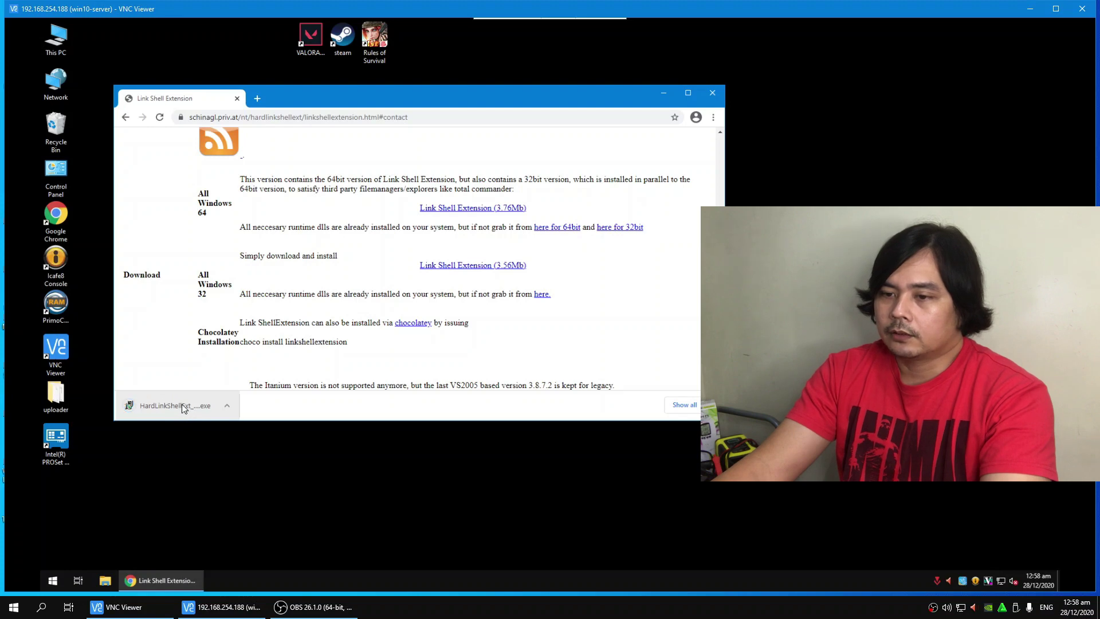
Run the downloaded HardLinkShellExt installer in English and install it to C:\Program Files\LinkShellExtension.
click(183, 408)
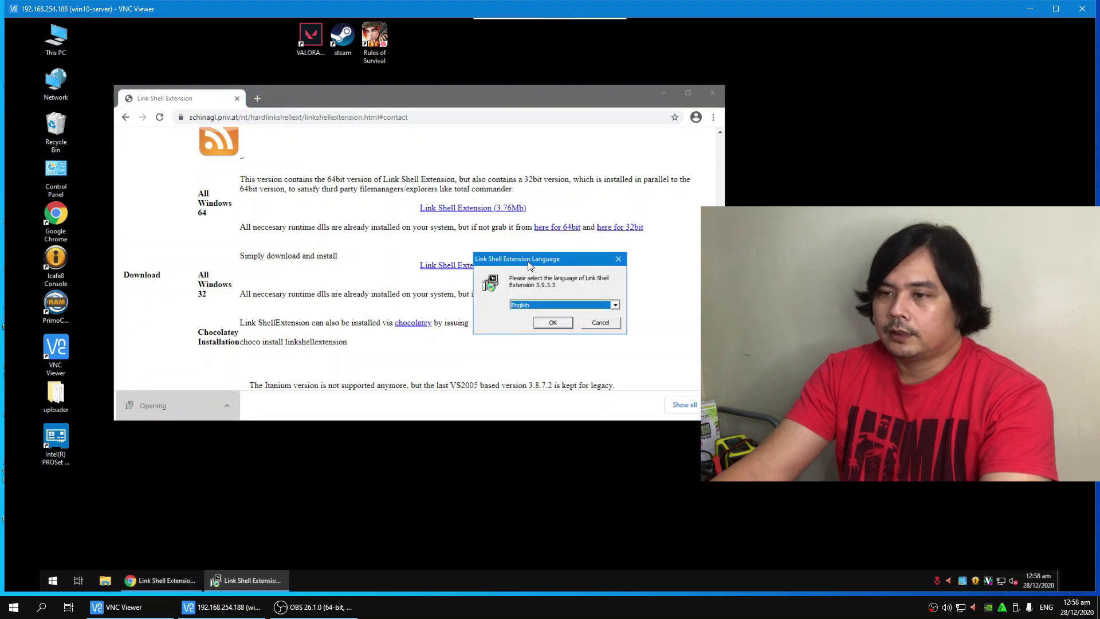
drag(528, 264, 274, 188)
click(297, 246)
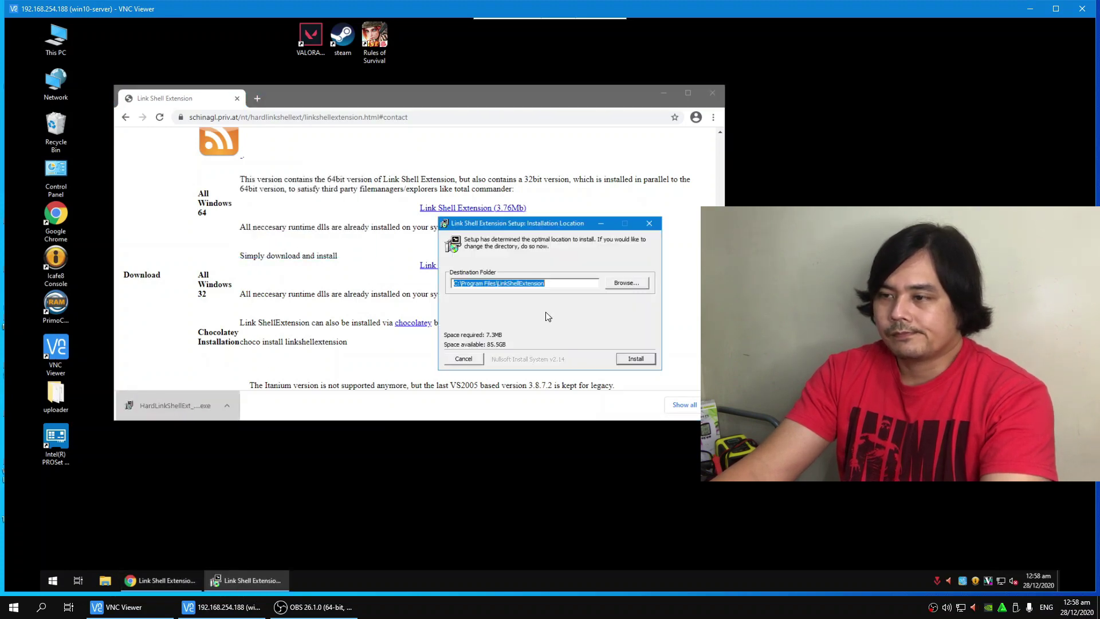
drag(507, 227, 207, 156)
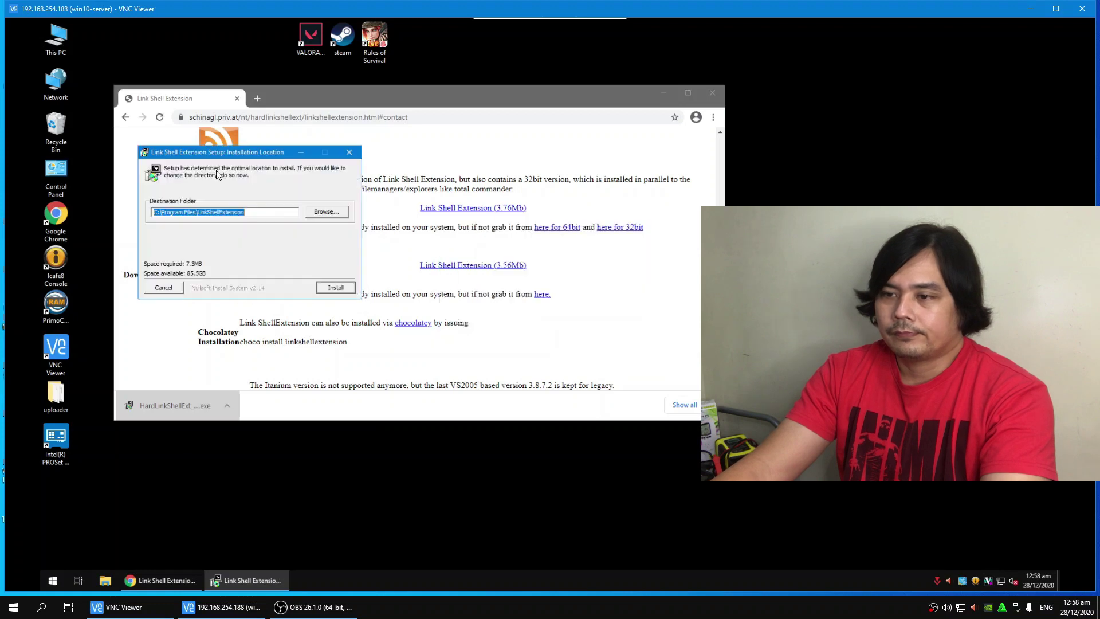
click(336, 288)
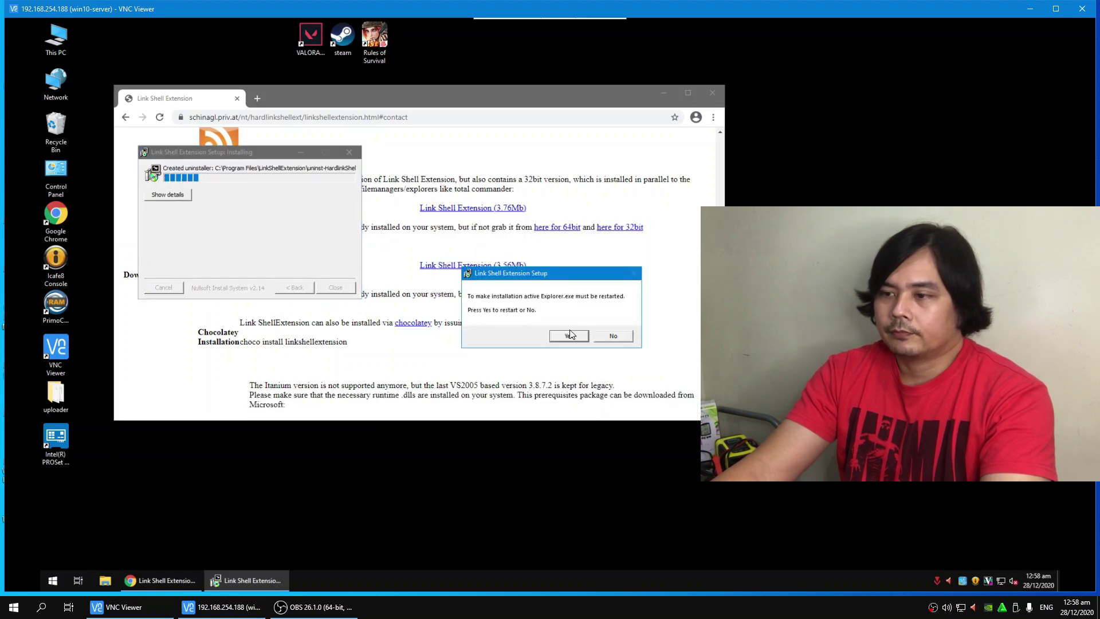
Let the setup restart Explorer and finish it, closing the documentation page, the installer and the browser.
drag(539, 274, 388, 239)
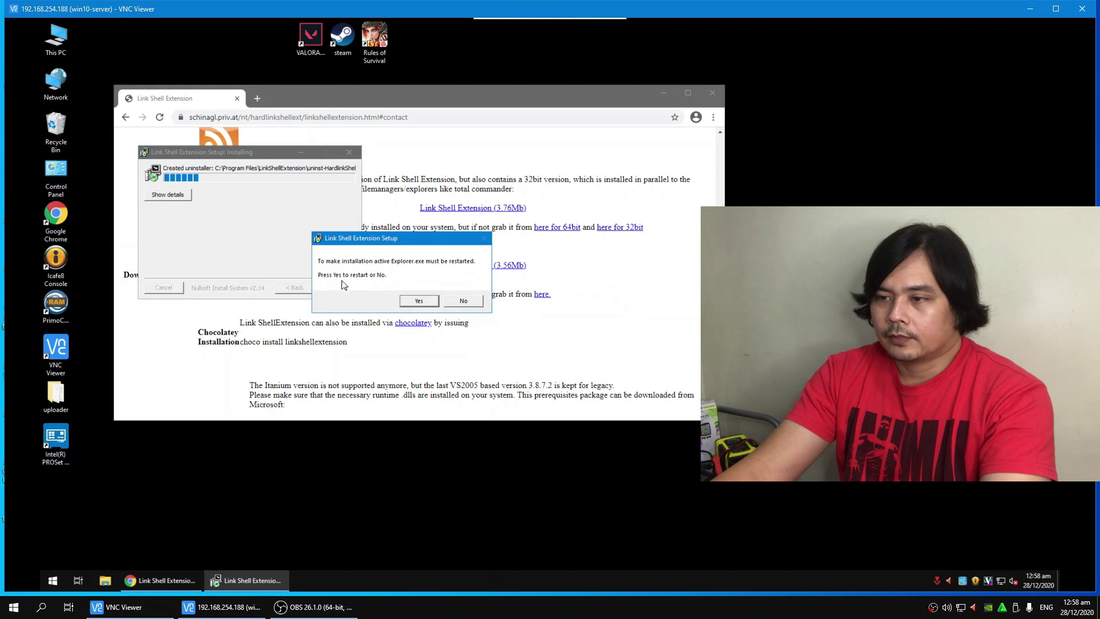
click(418, 305)
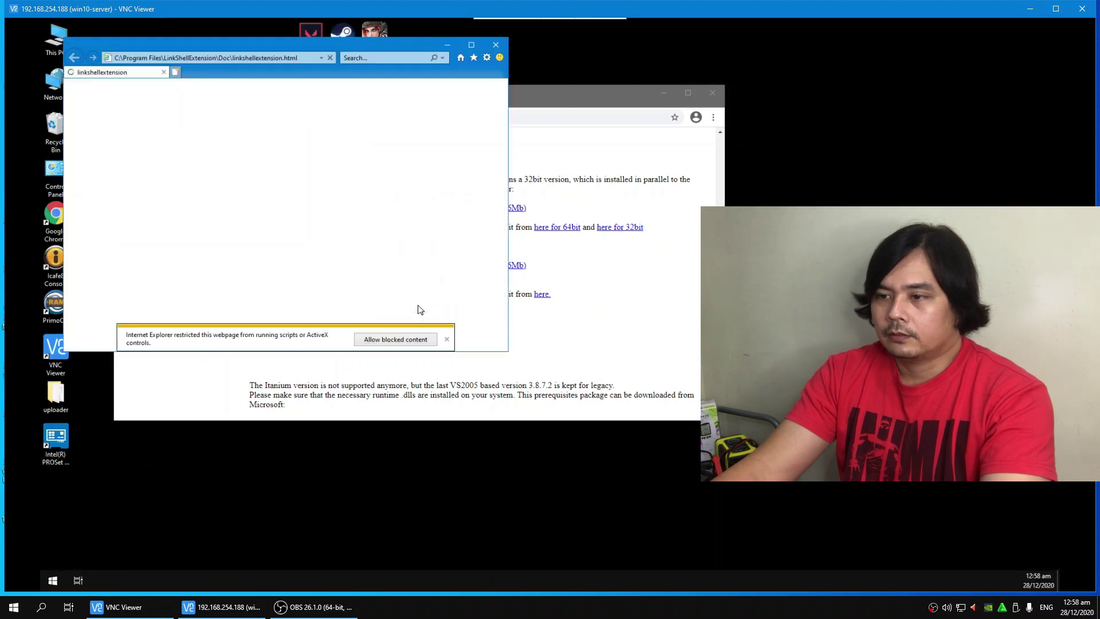
click(496, 48)
click(336, 287)
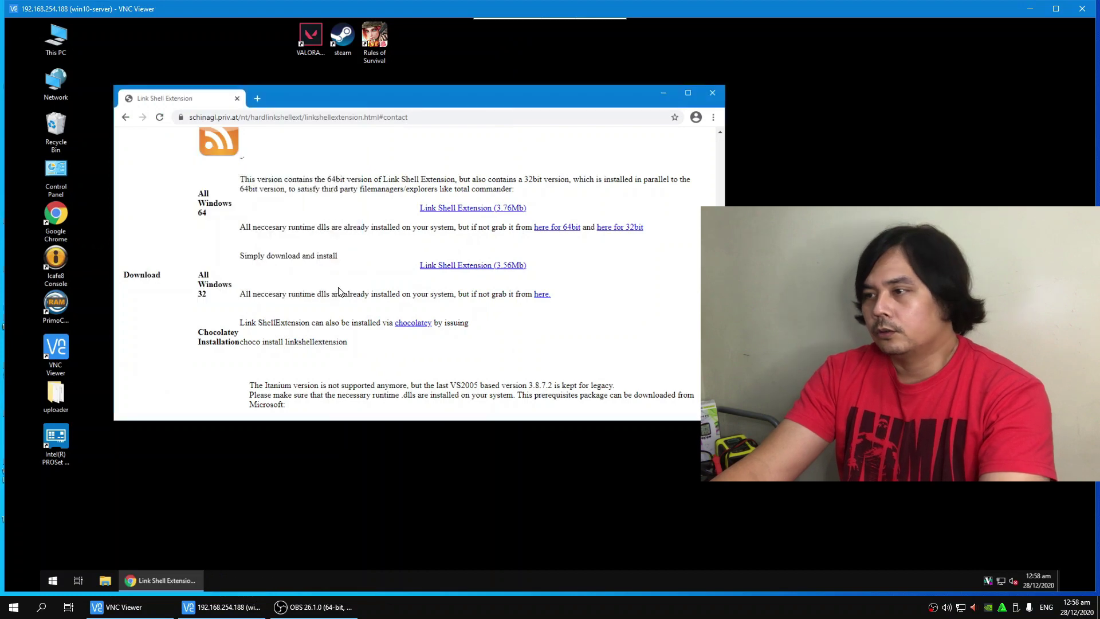
click(712, 93)
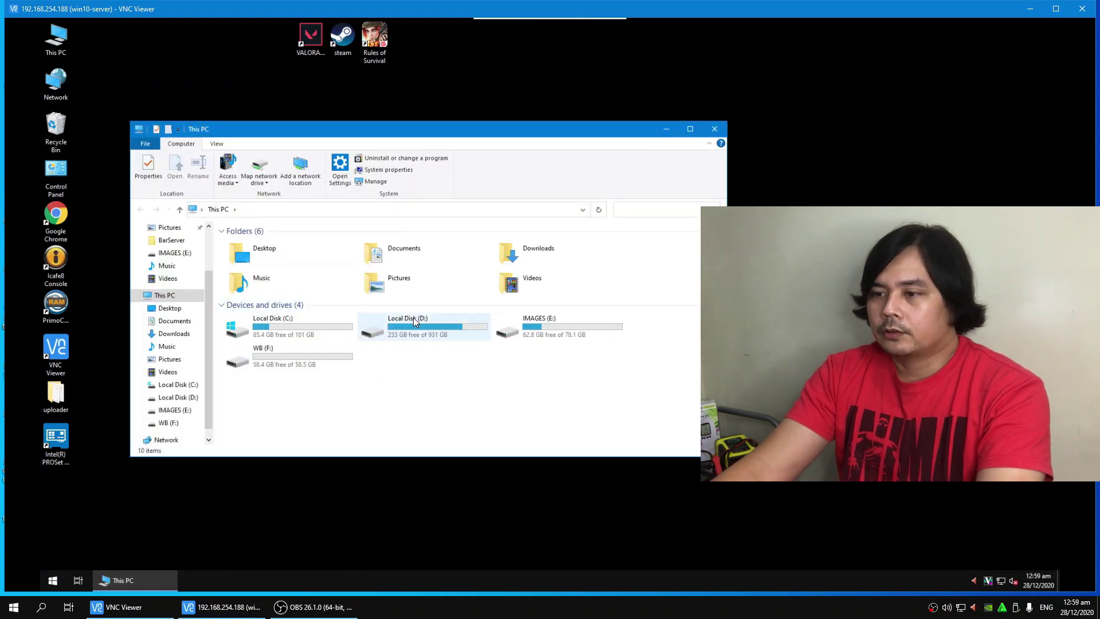
Open the folder D:\Games\Online Games\Riot Games in File Explorer.
double_click(412, 335)
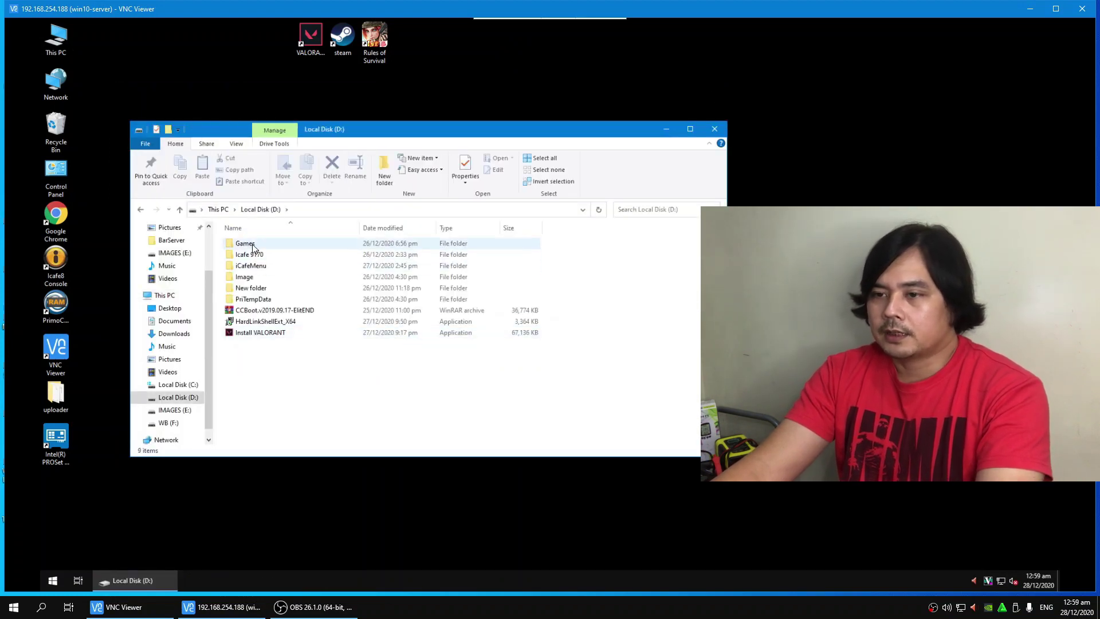
double_click(252, 246)
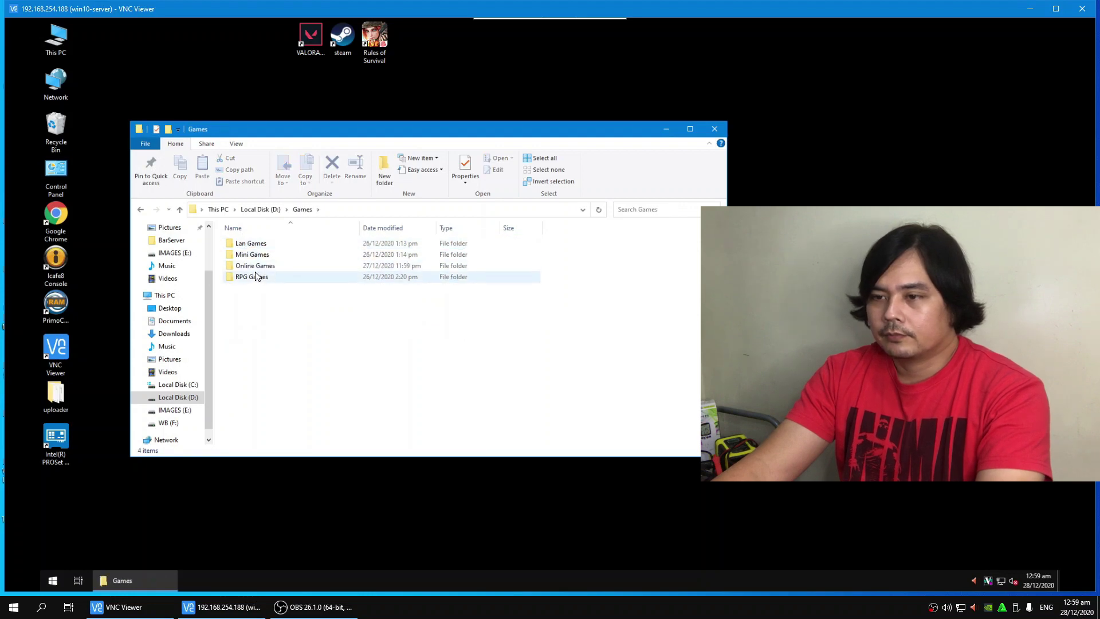
click(262, 269)
double_click(262, 267)
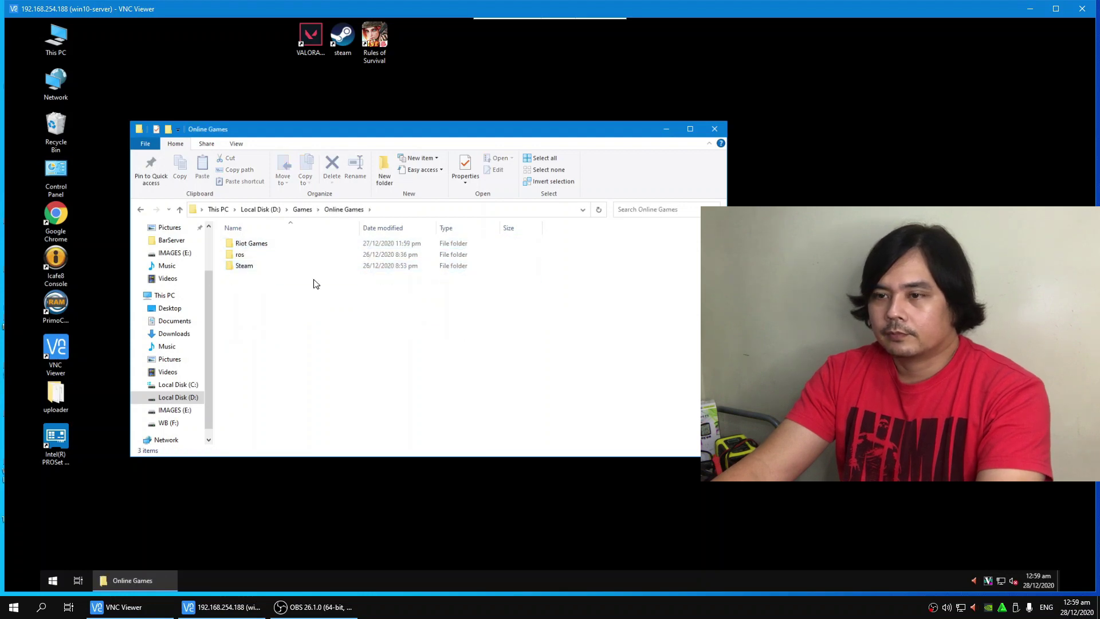
double_click(257, 247)
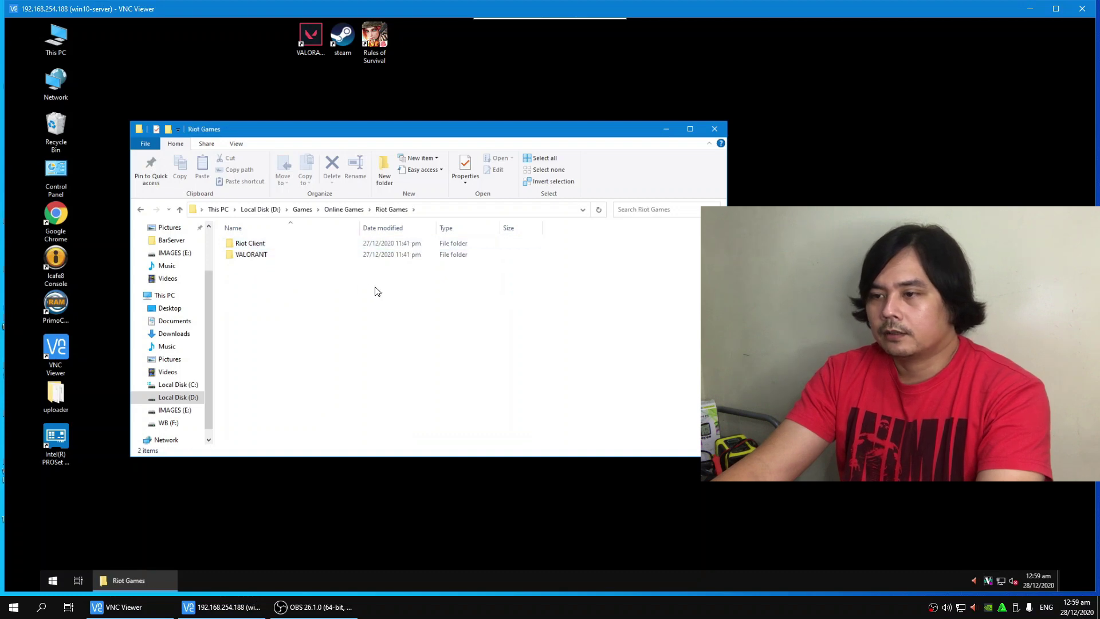
Create a new folder named ProgramData inside the Riot Games folder.
right_click(291, 303)
mouse_move(337, 433)
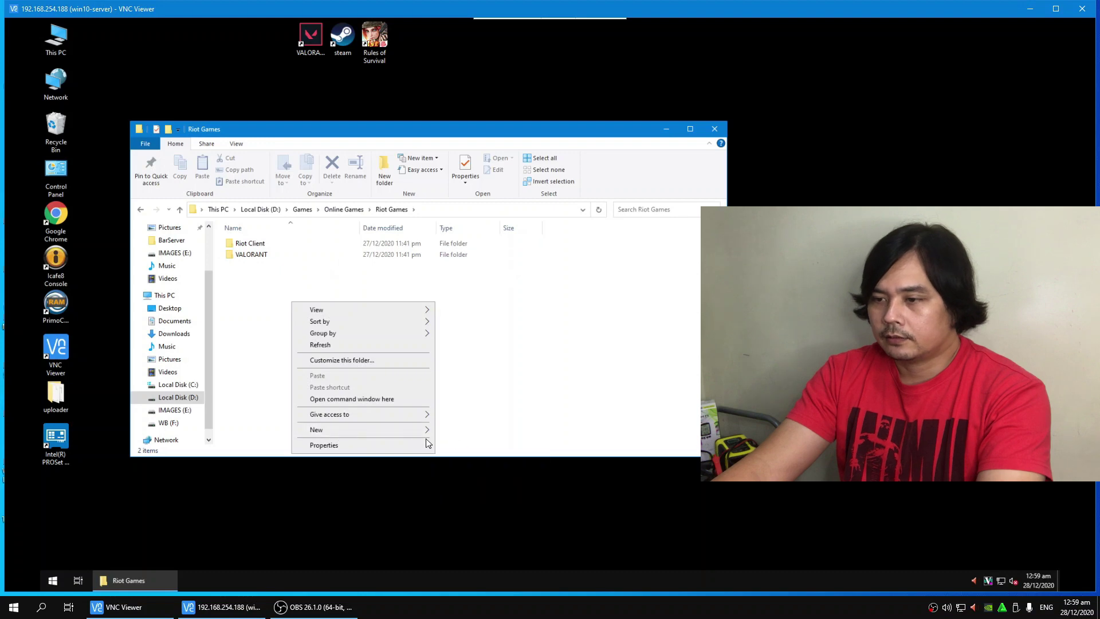
click(450, 433)
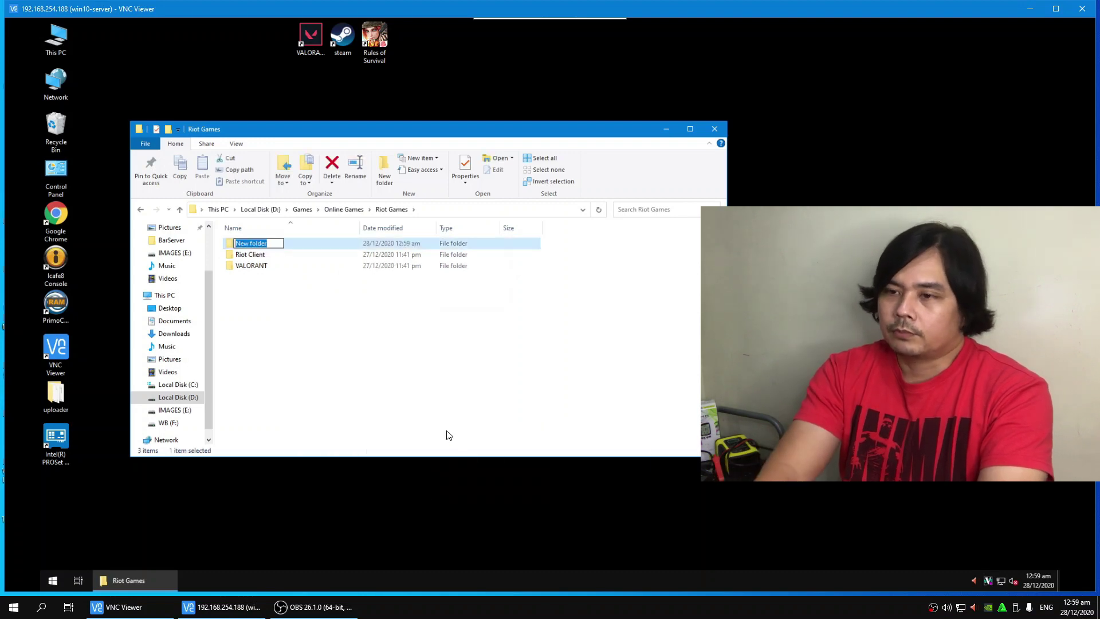
text(Program)
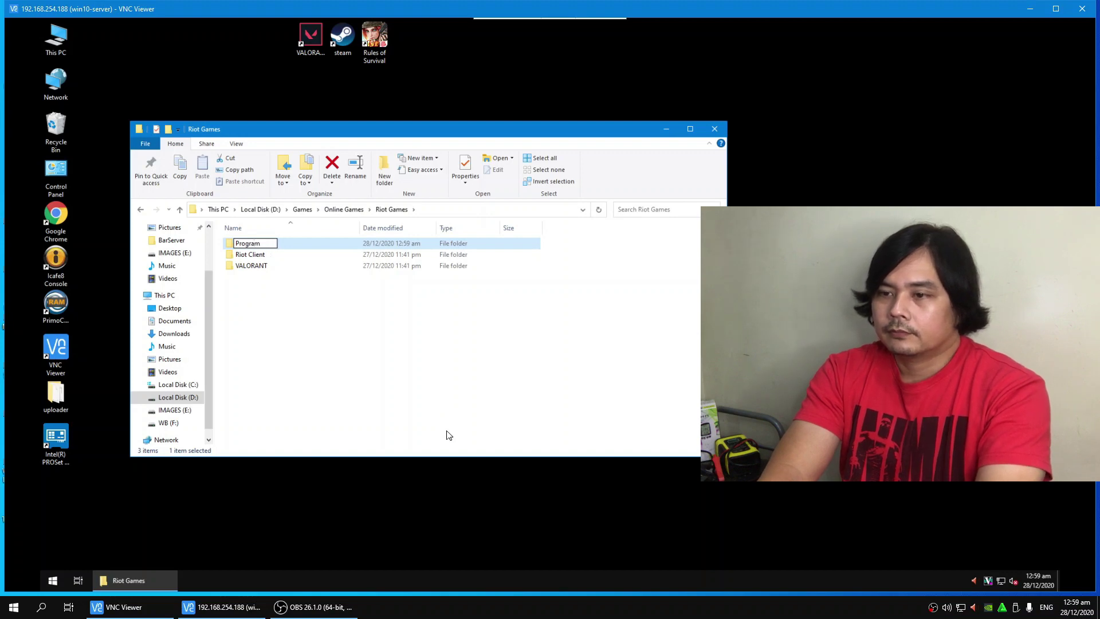
text(Data)
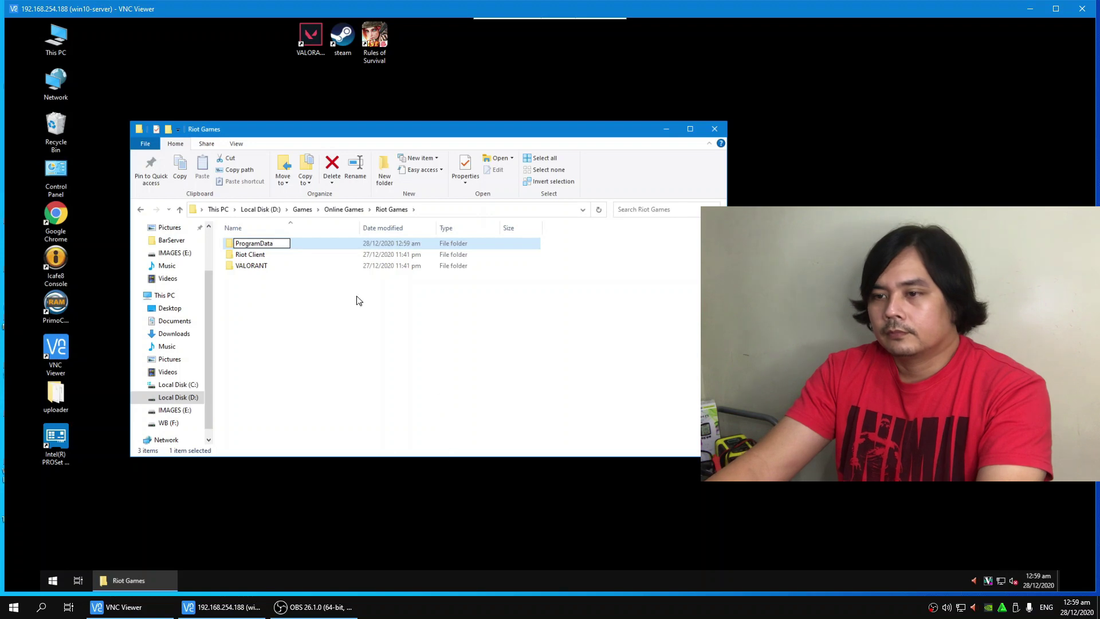
click(339, 308)
Create a second new folder named Program Files inside the Riot Games folder.
right_click(302, 308)
mouse_move(351, 447)
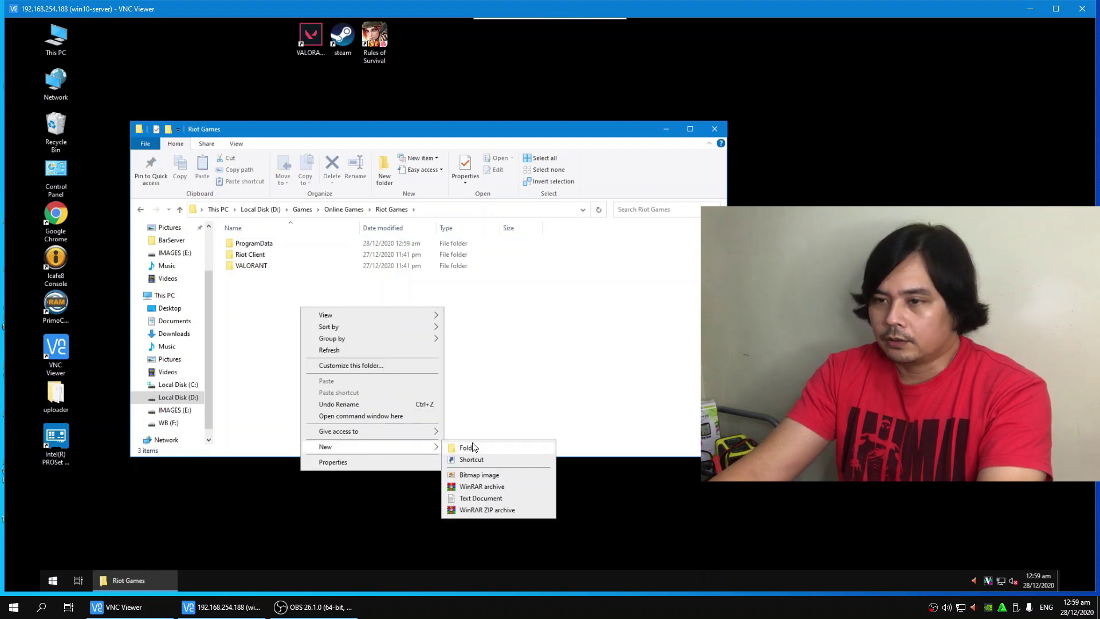
click(474, 447)
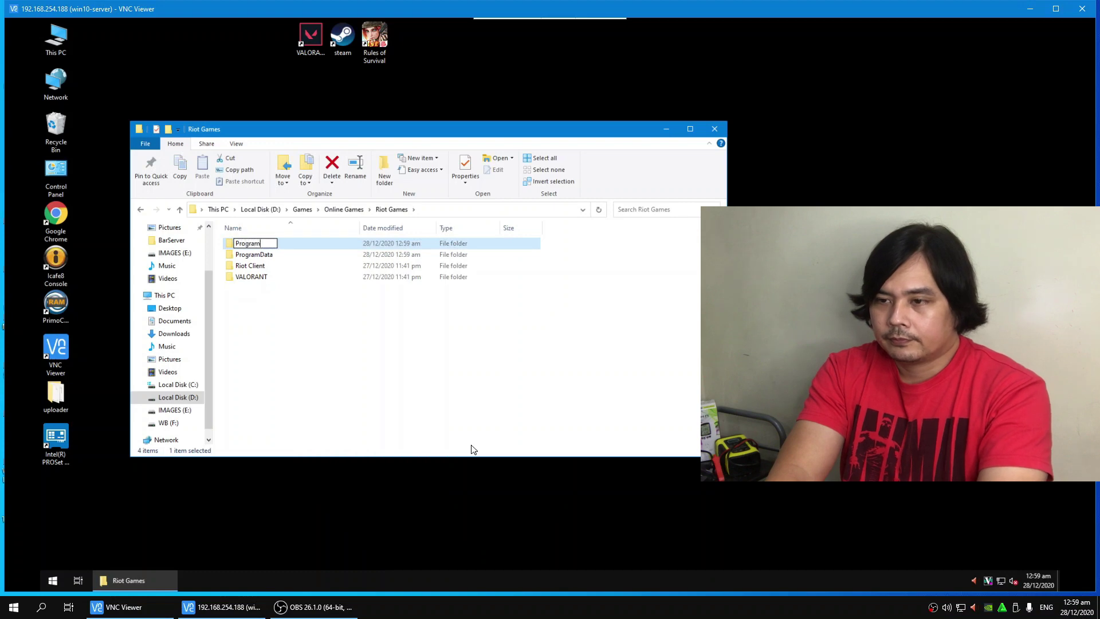
text(Program Files)
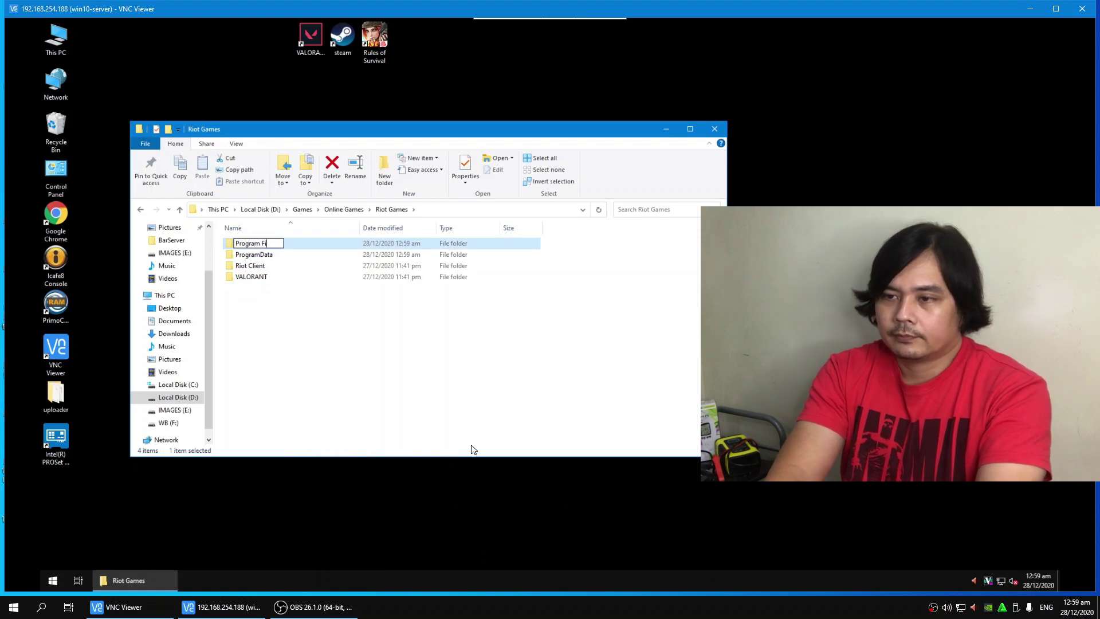
click(438, 380)
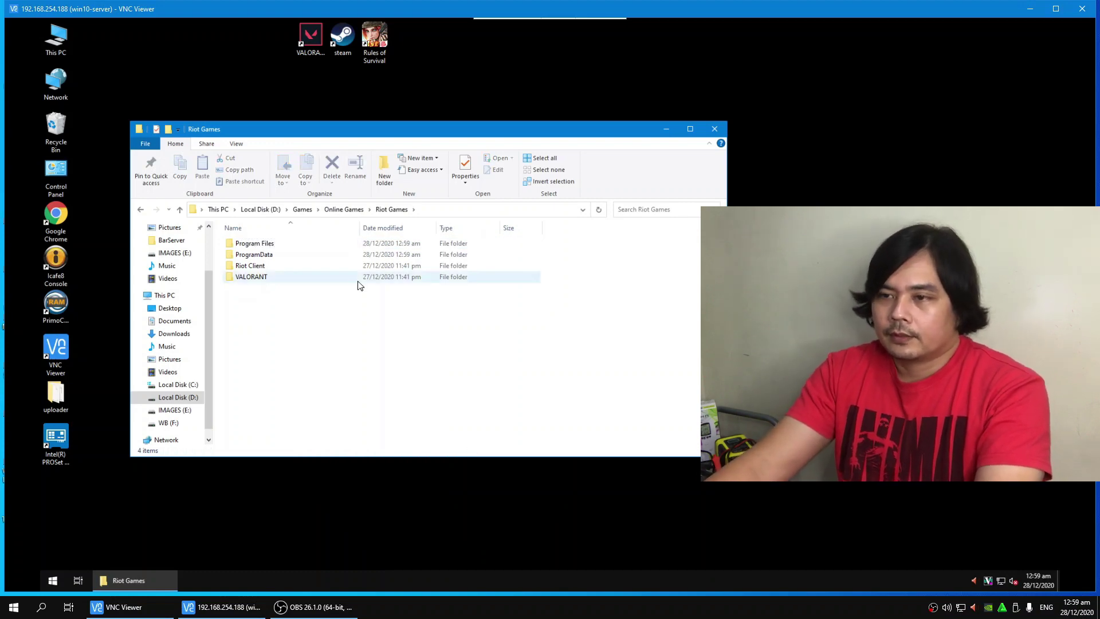
Set the advanced view settings in Folder Options to show hidden files, folders, and drives.
drag(304, 131, 322, 110)
click(164, 123)
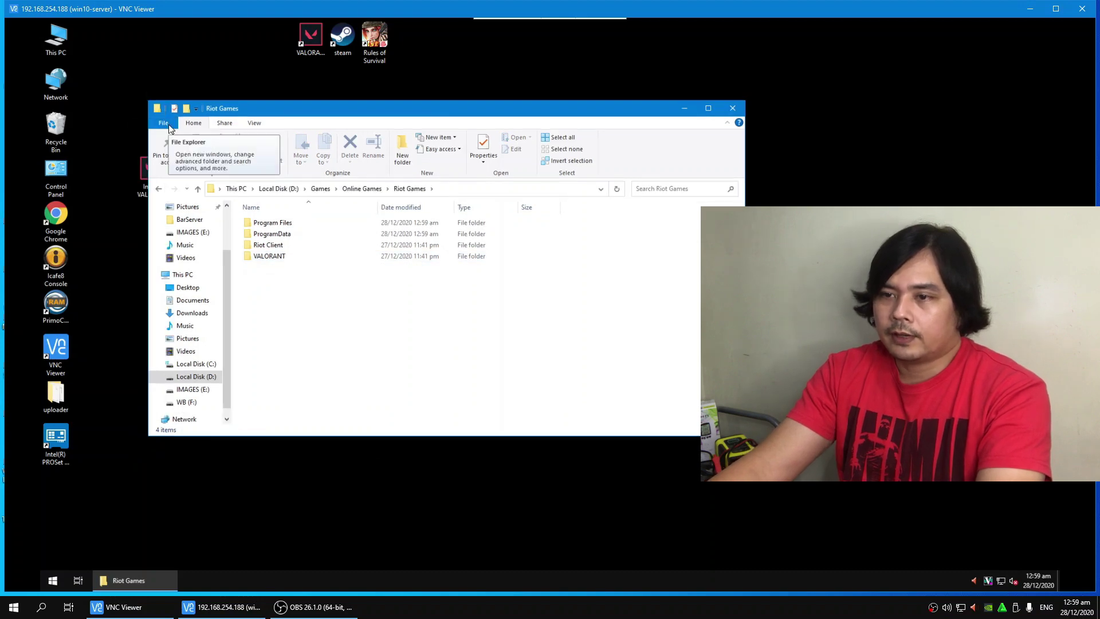
click(190, 194)
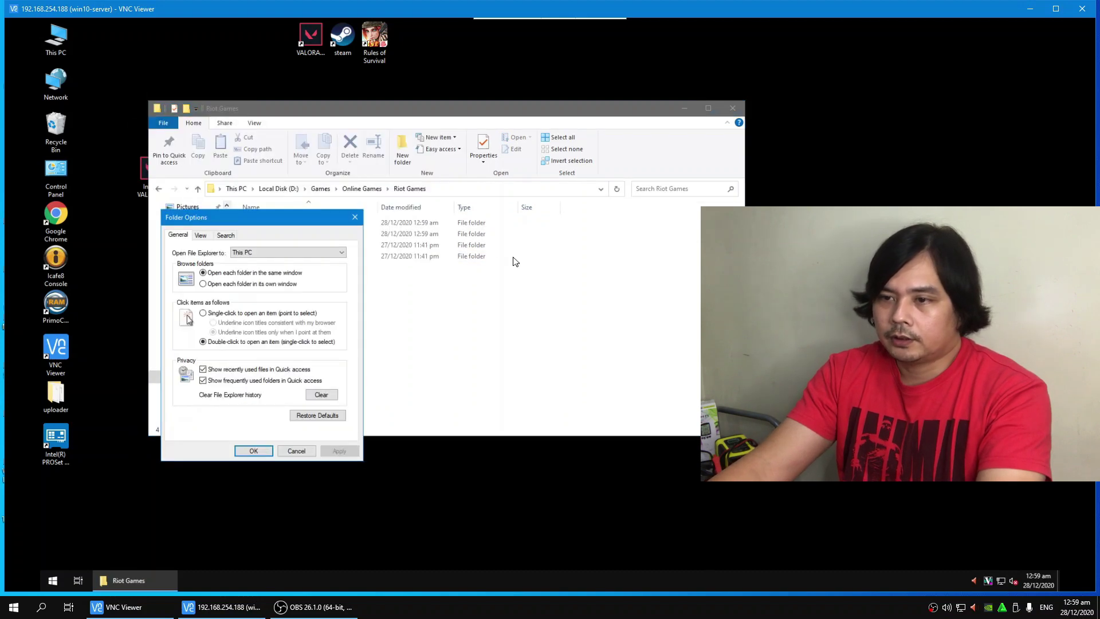
drag(229, 221, 295, 215)
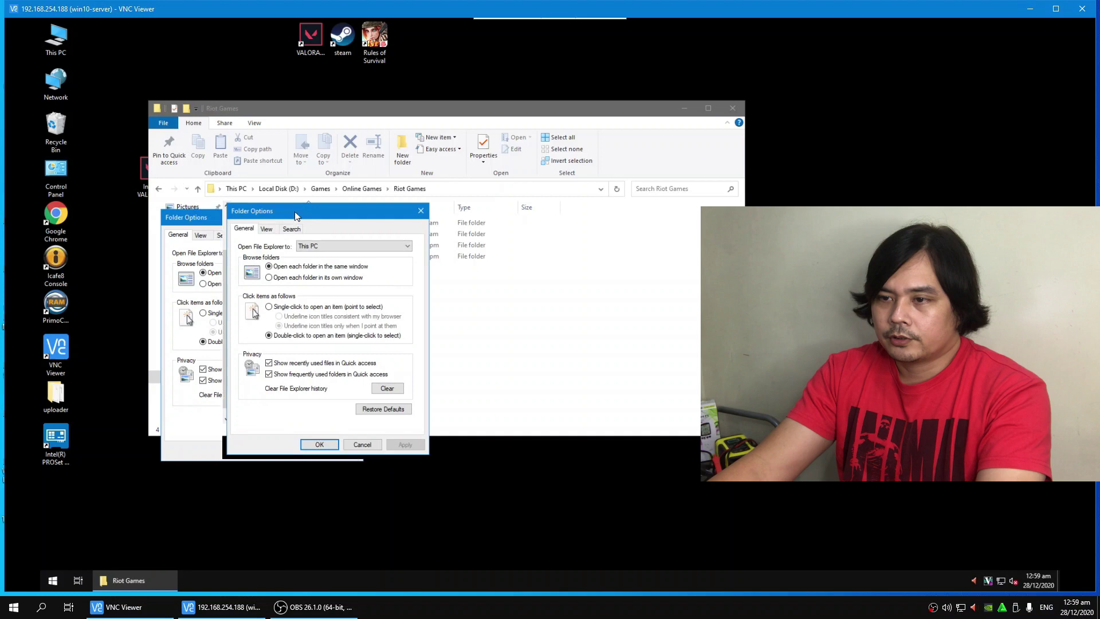
click(267, 229)
click(299, 377)
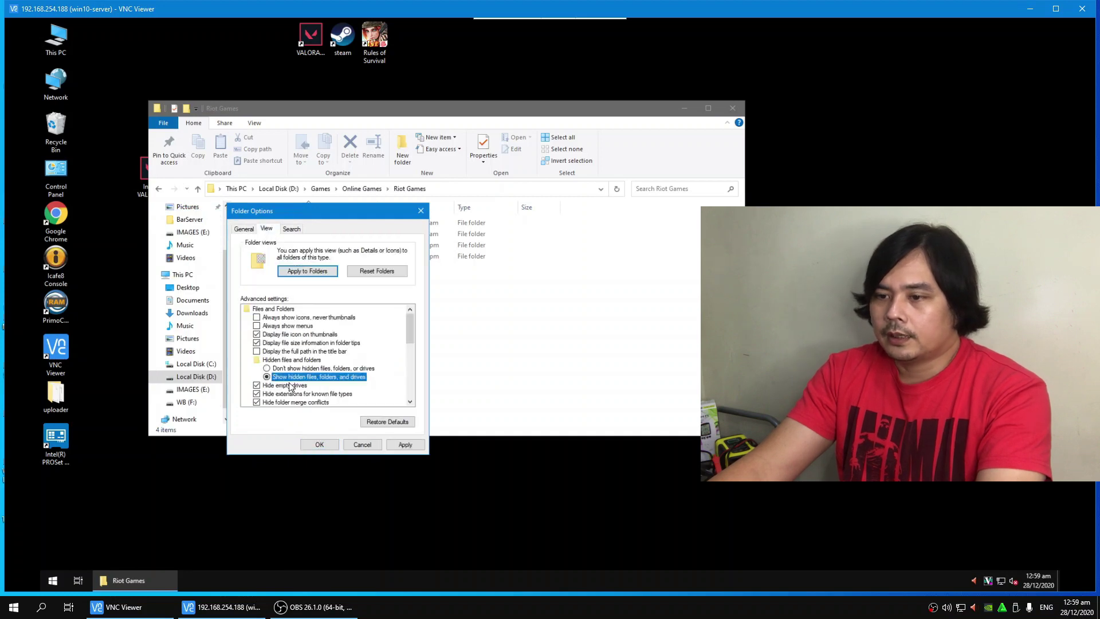
Turn off hiding of empty drives, known file extensions, folder merge conflicts and protected operating system files, and apply the folder options.
click(257, 385)
click(257, 394)
click(257, 403)
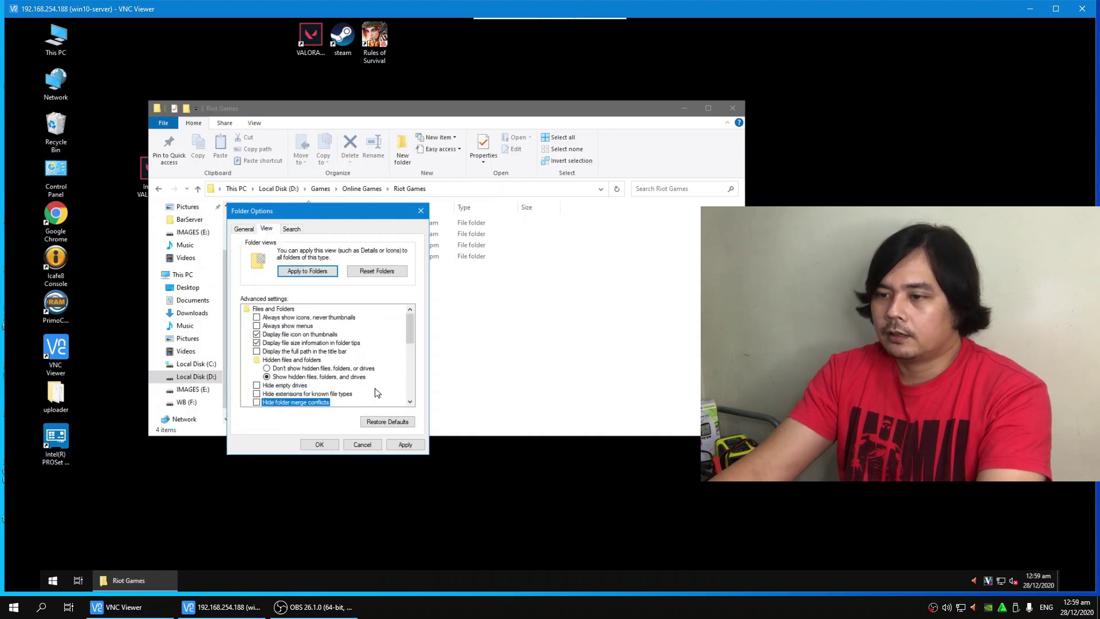
drag(411, 341, 401, 354)
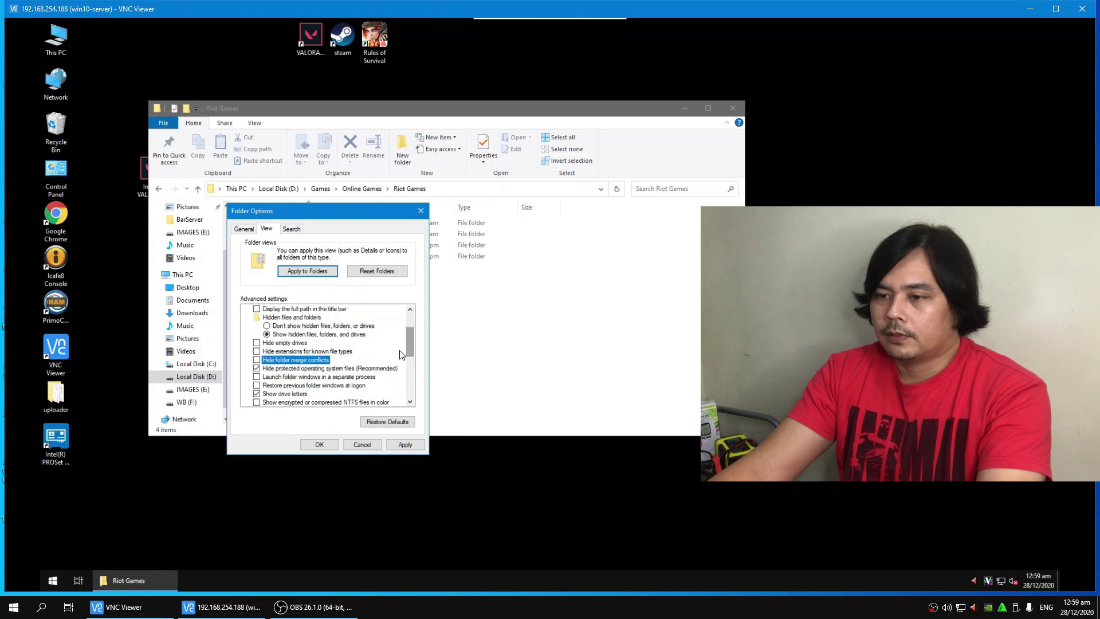
click(266, 370)
click(631, 315)
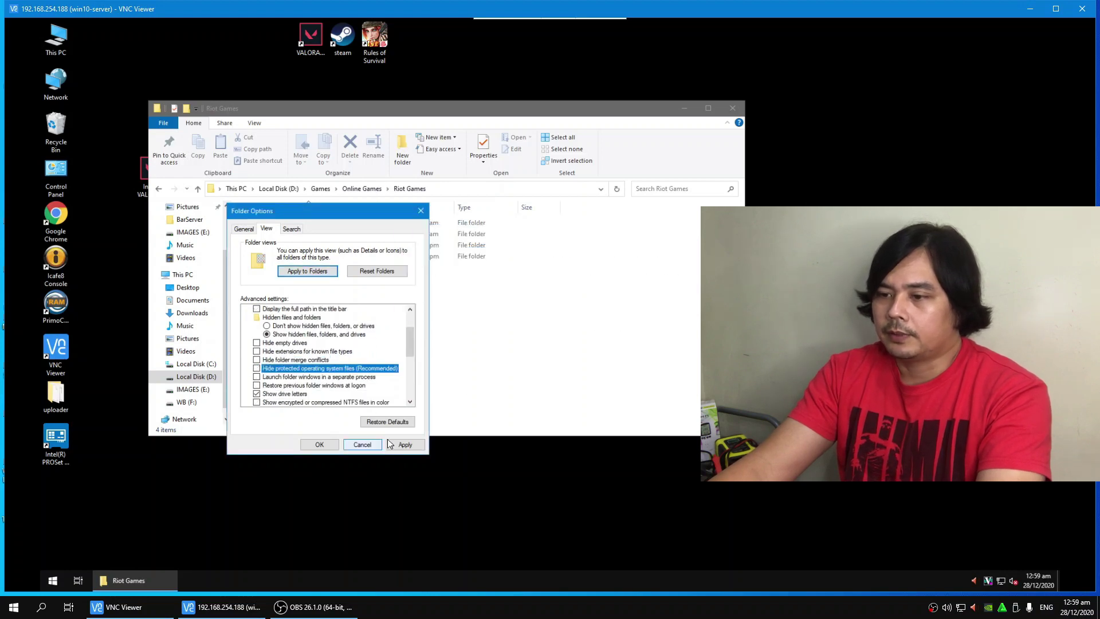
click(405, 445)
click(319, 445)
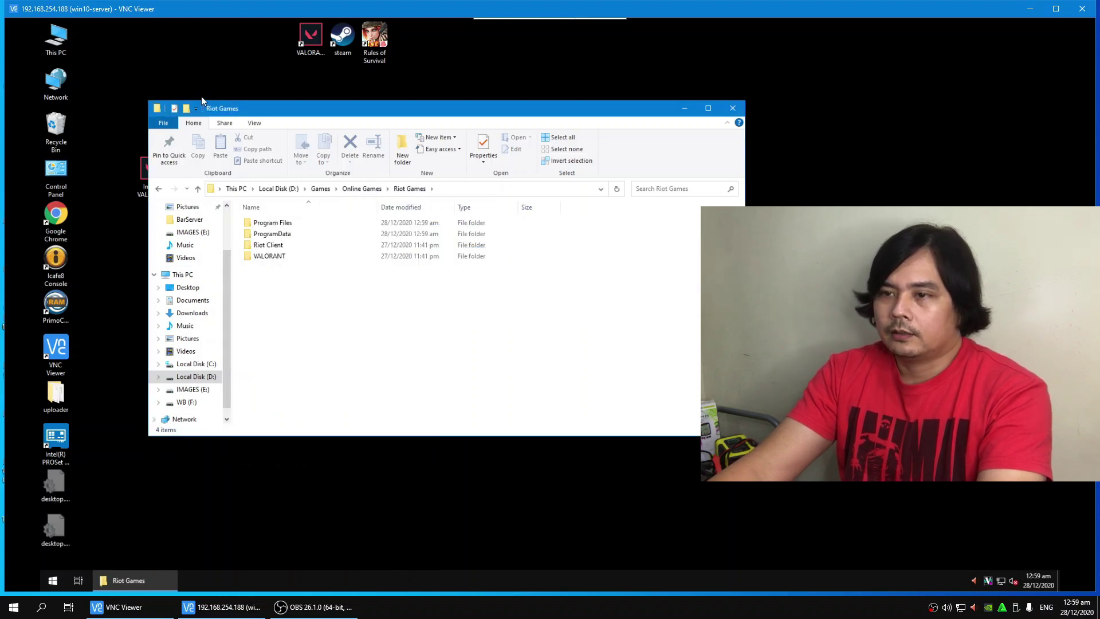
Open Local Disk (C:) in a second File Explorer window and arrange it in front of the Riot Games window.
drag(246, 113, 280, 89)
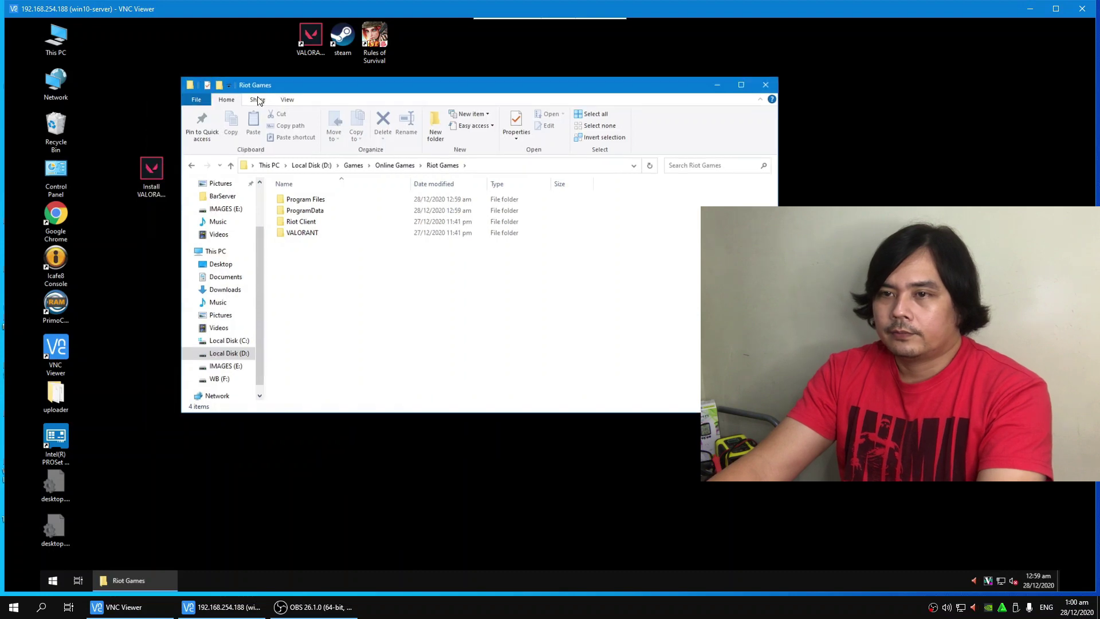
double_click(57, 39)
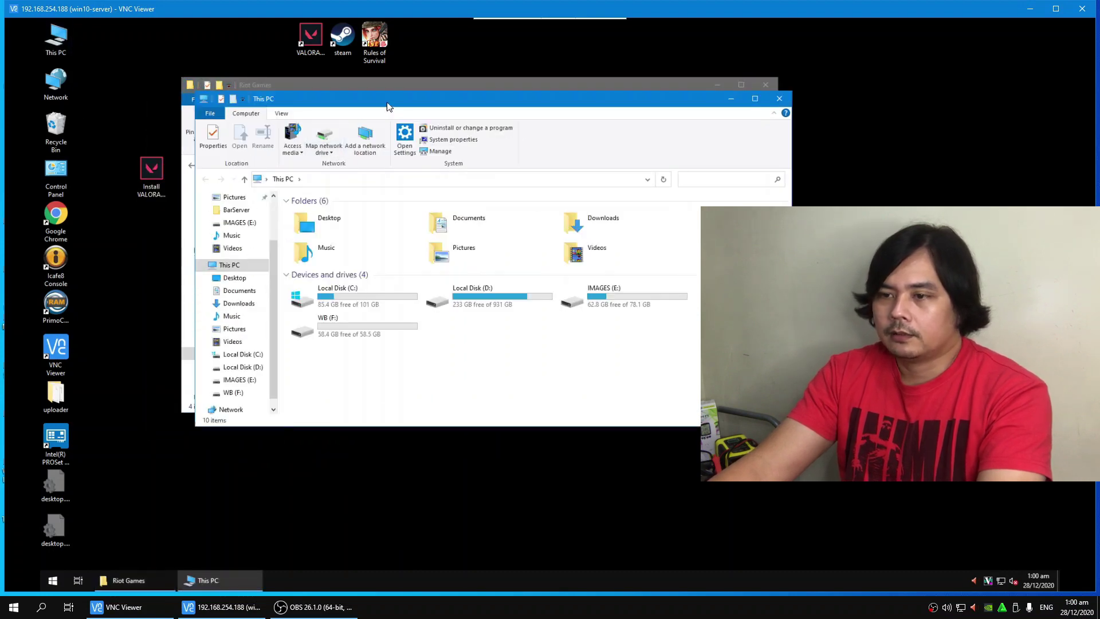
drag(389, 105, 270, 193)
double_click(241, 383)
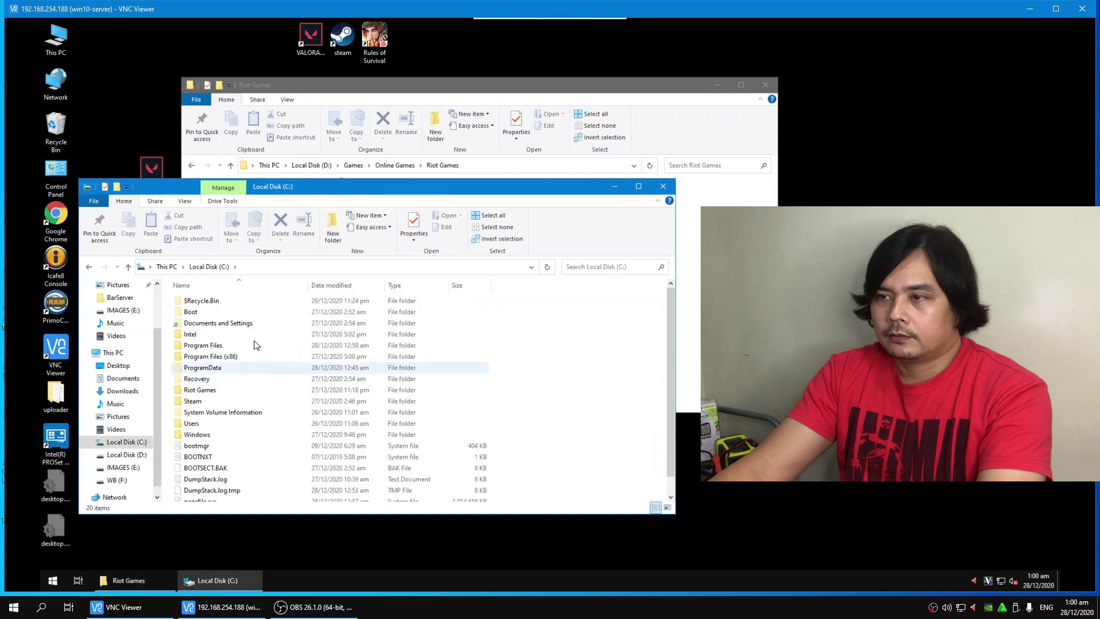
click(408, 95)
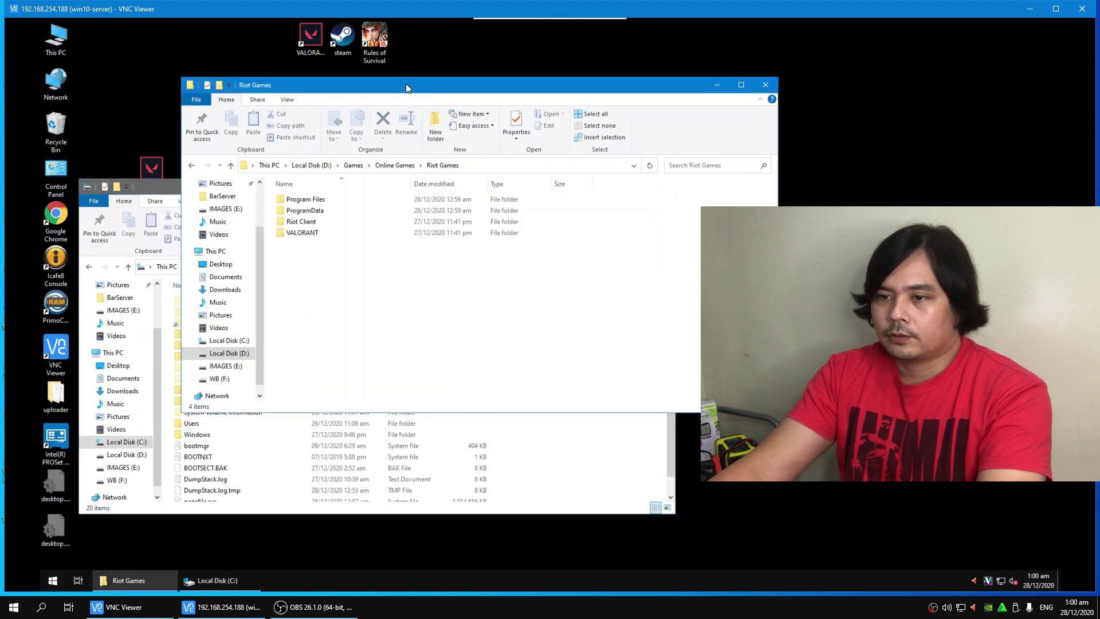
drag(406, 87, 460, 72)
click(195, 190)
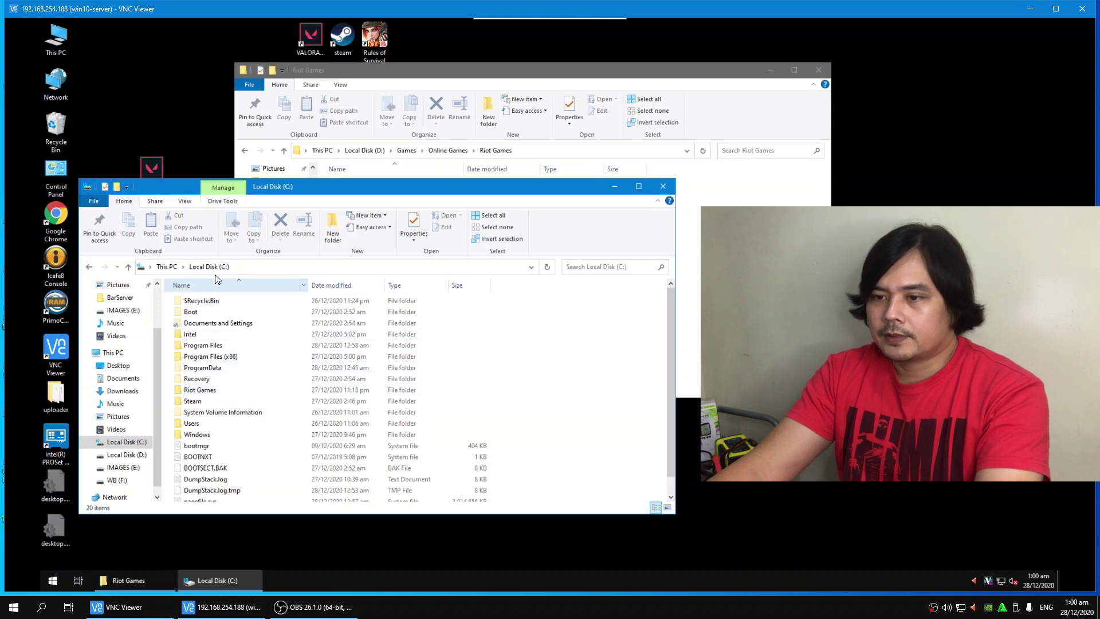
Open the ProgramData folder on Local Disk (C:) and check the properties of its Riot Games folder.
double_click(199, 370)
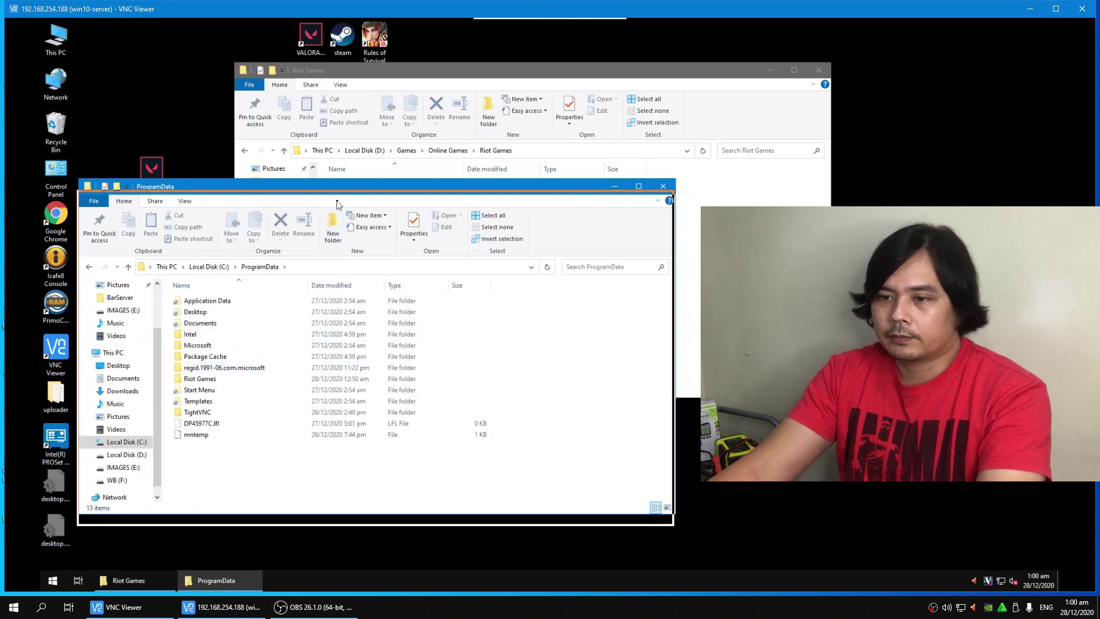
drag(339, 194, 337, 205)
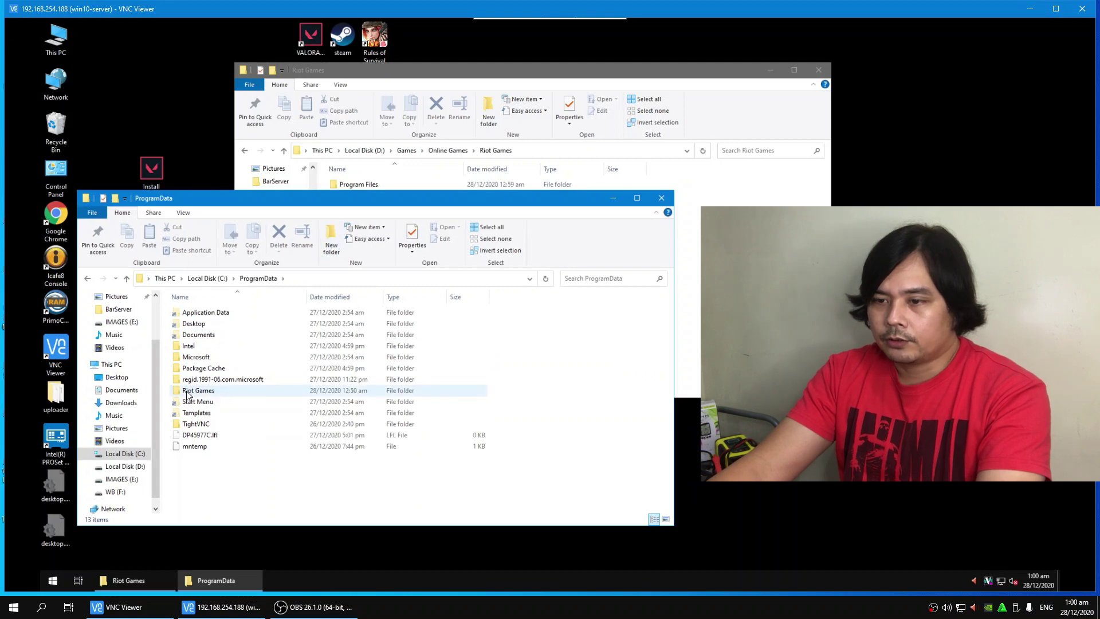
right_click(223, 393)
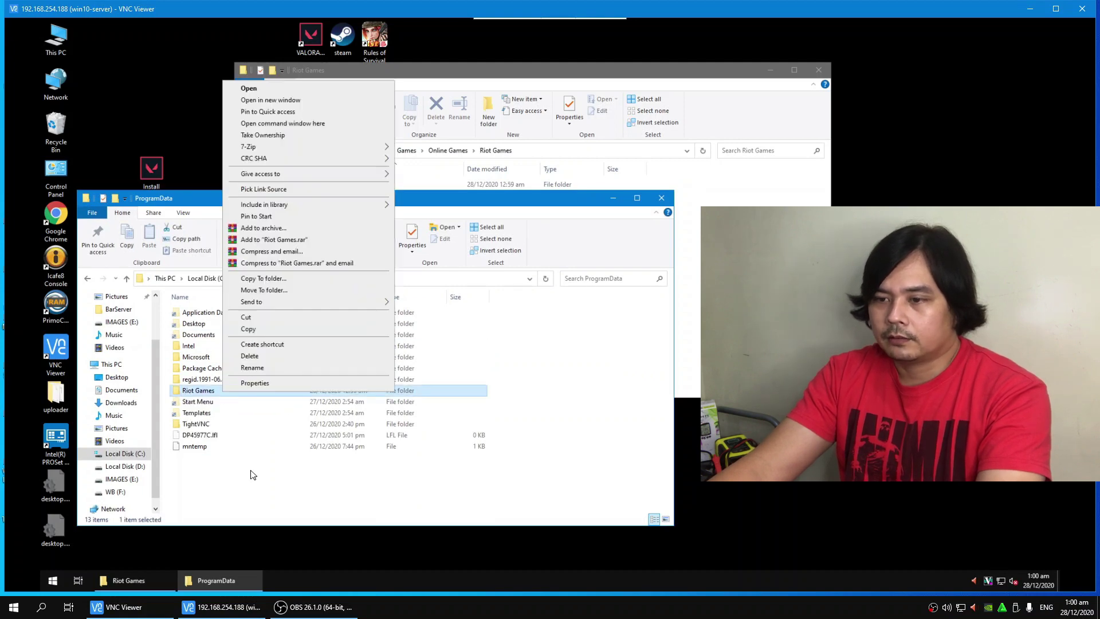
click(258, 384)
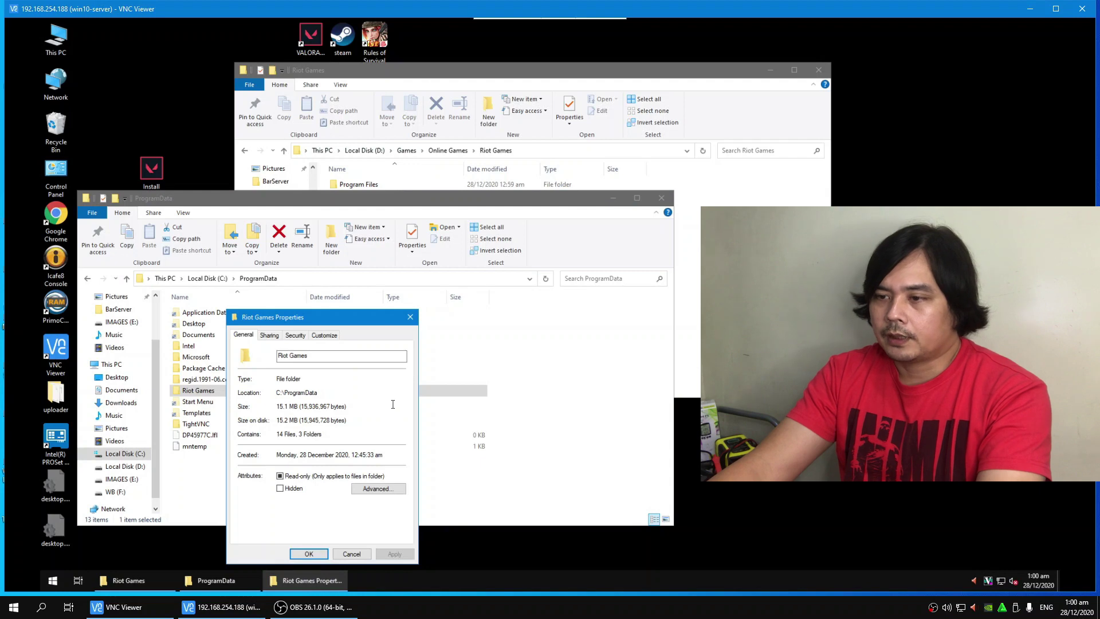
click(410, 317)
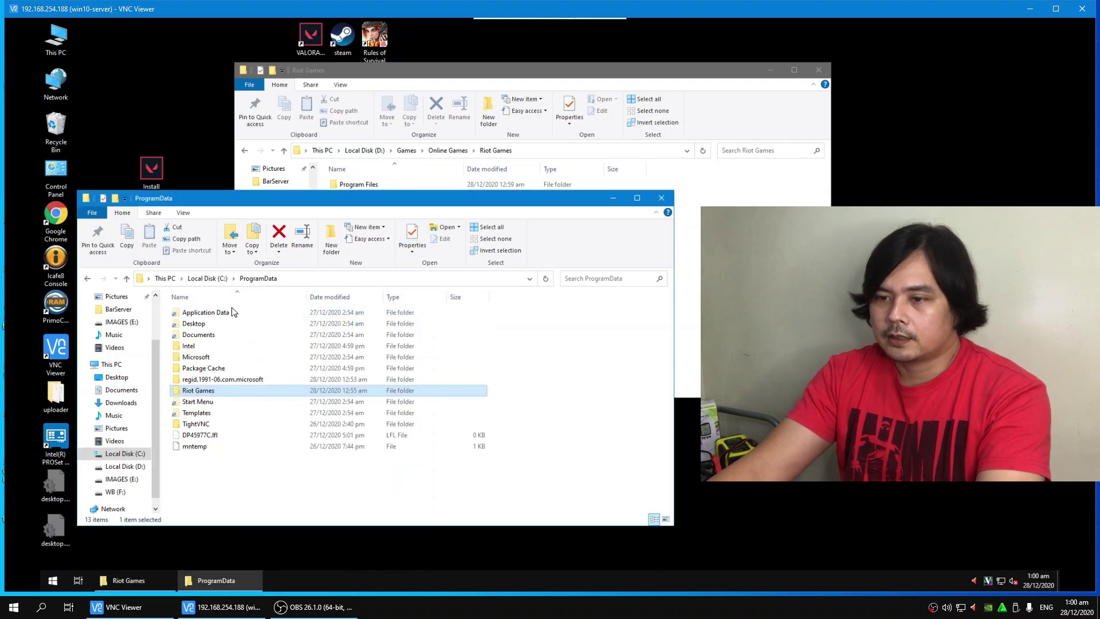
Copy the Riot Games folder from C:\ProgramData into the ProgramData folder under D:\Games\Online Games\Riot Games.
right_click(194, 391)
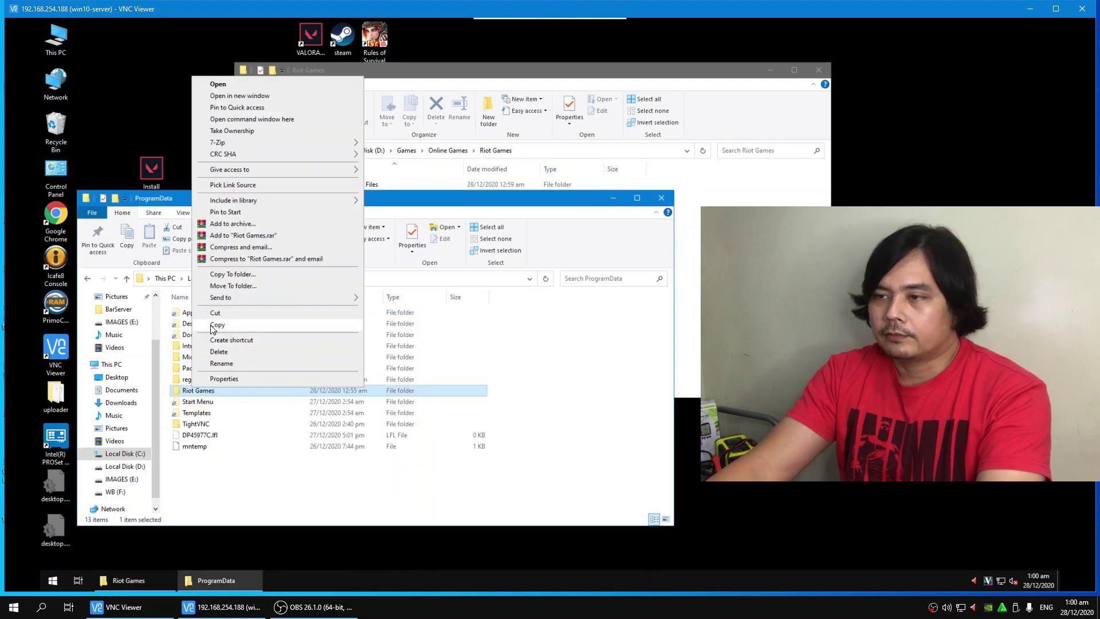
click(217, 324)
click(444, 84)
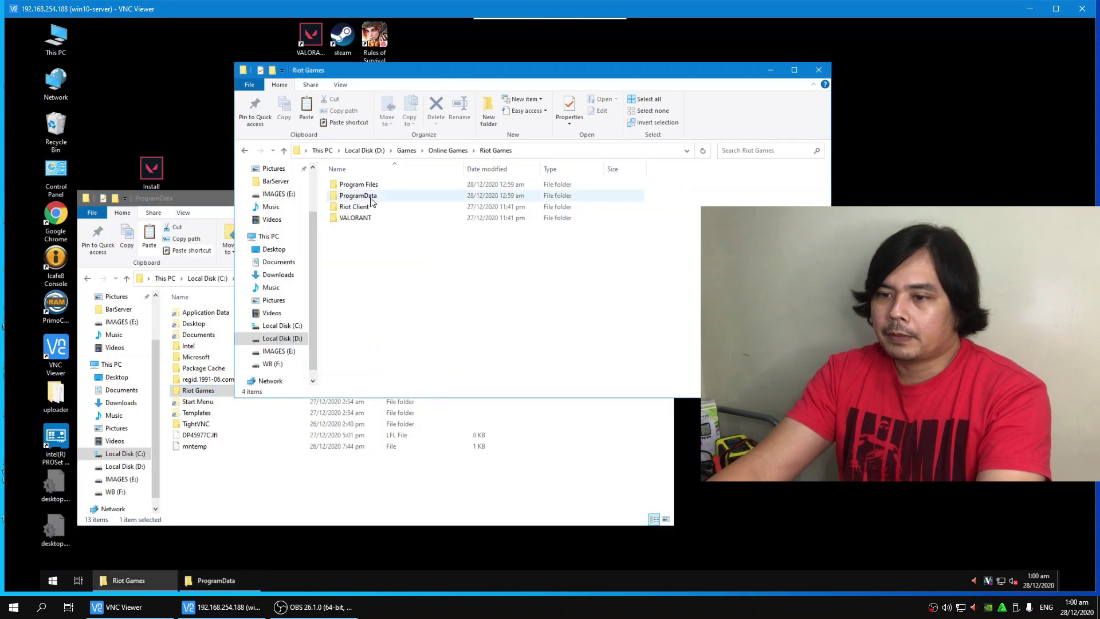
double_click(360, 198)
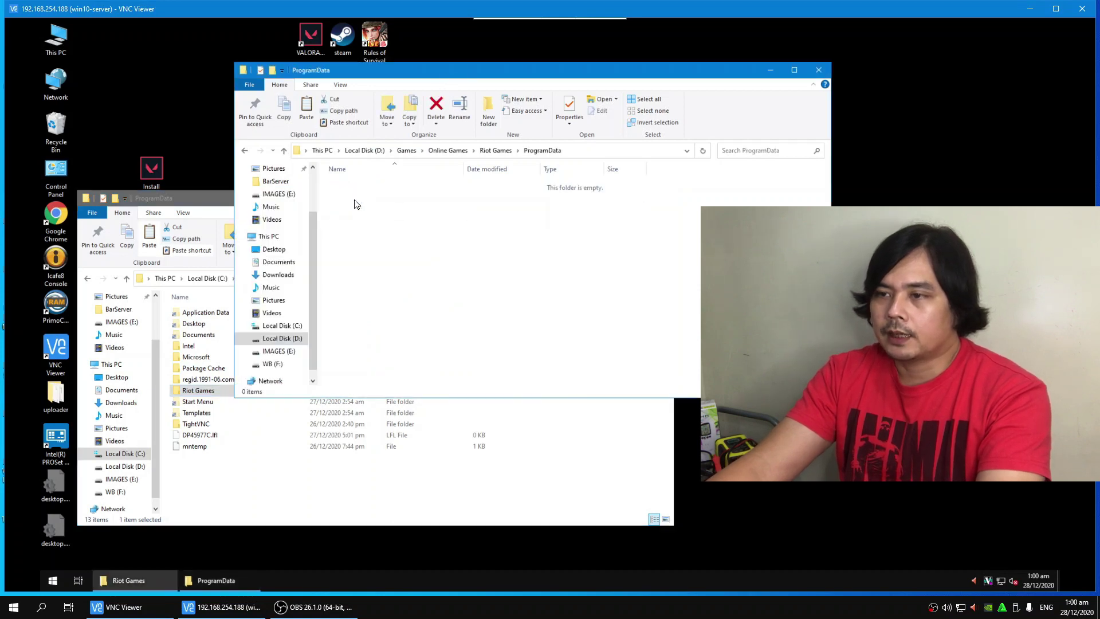
right_click(368, 236)
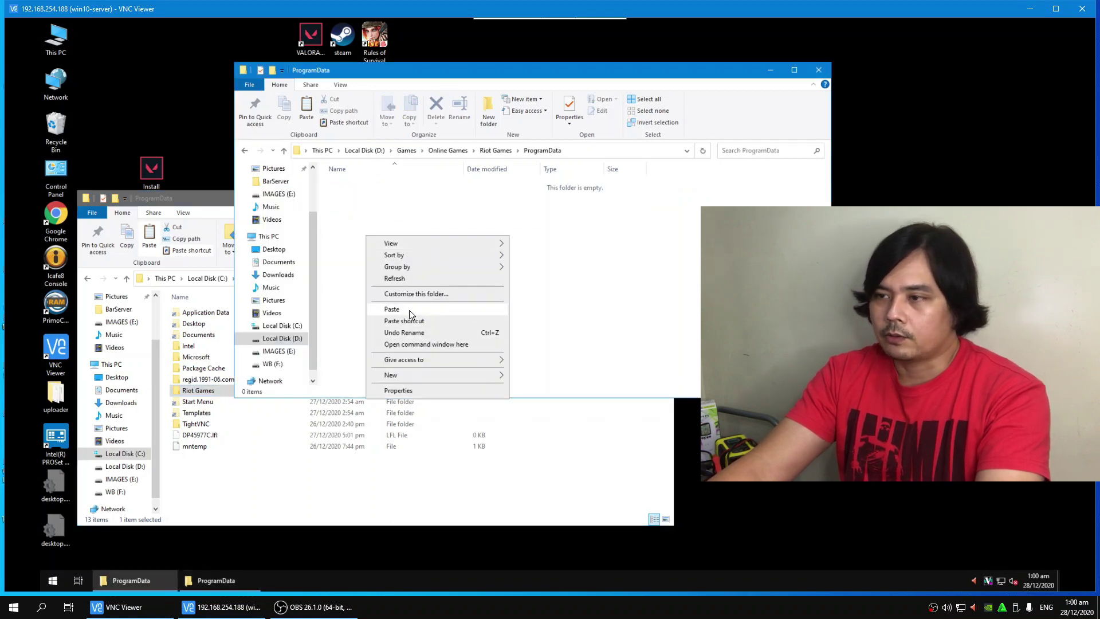
click(409, 313)
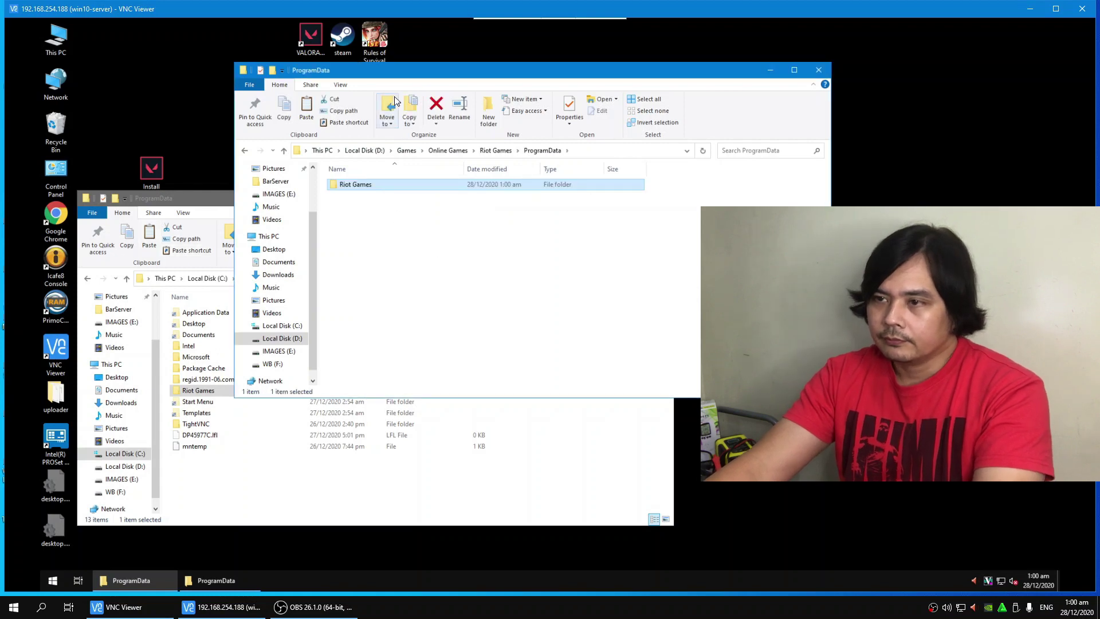
Arrange both ProgramData windows so they are visible and check the contents of the copied Riot Games folder.
drag(395, 70, 398, 60)
click(201, 201)
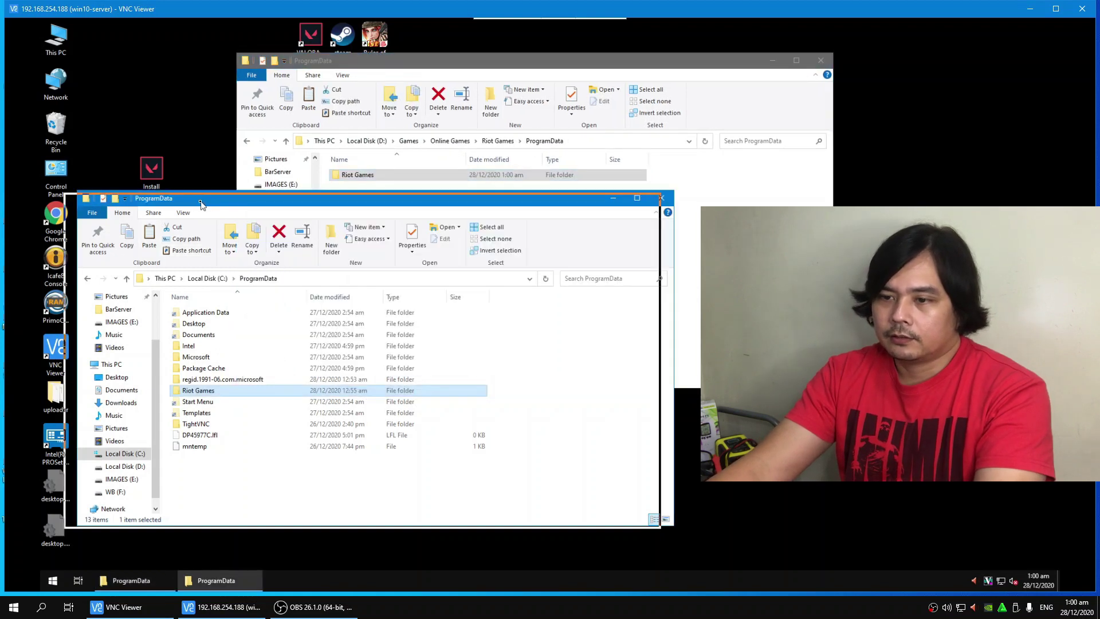
drag(201, 200, 189, 204)
click(364, 177)
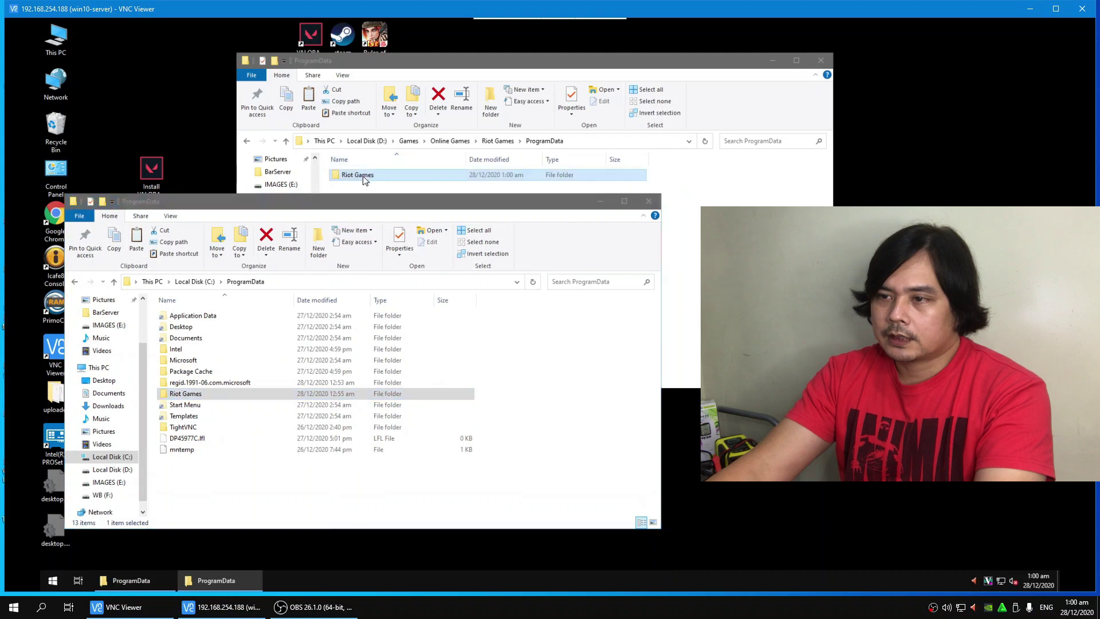
double_click(363, 175)
key(BackSpace)
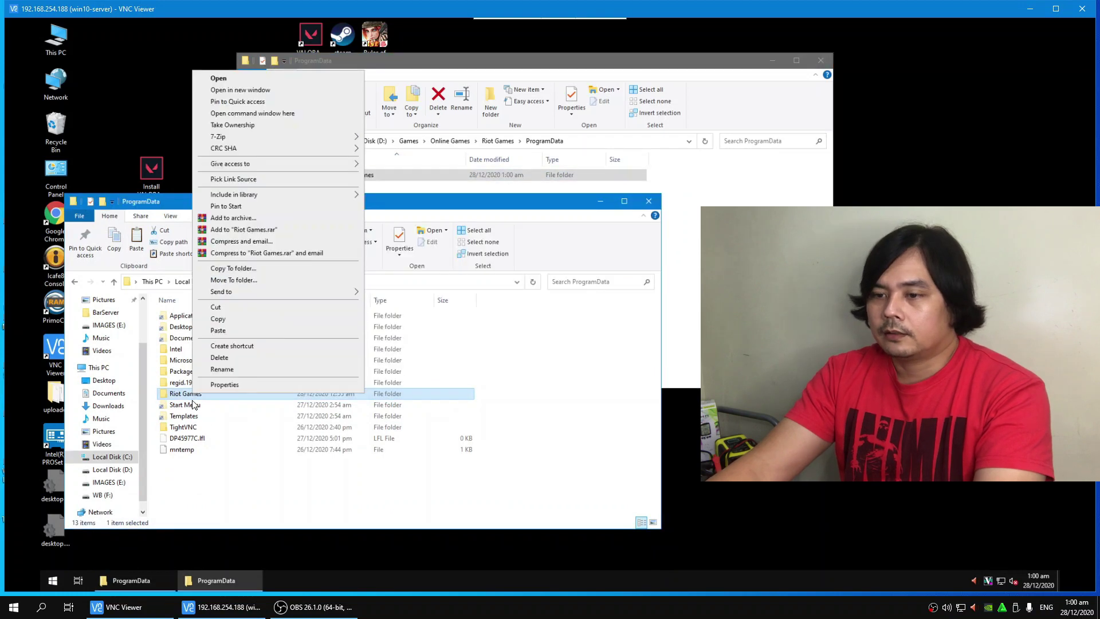
right_click(190, 394)
click(193, 406)
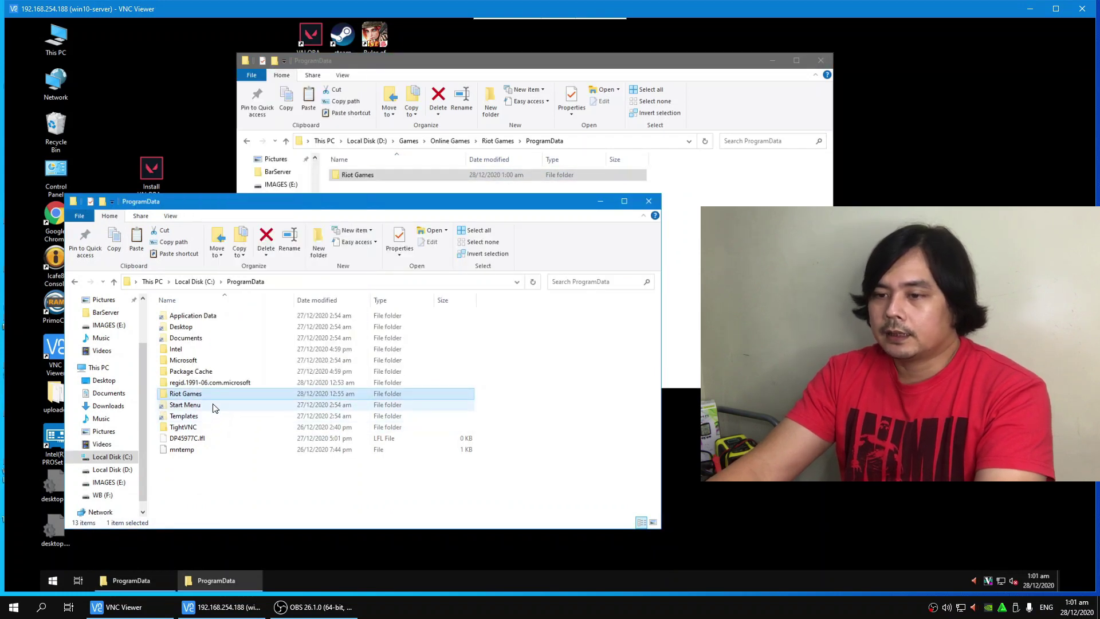
right_click(196, 394)
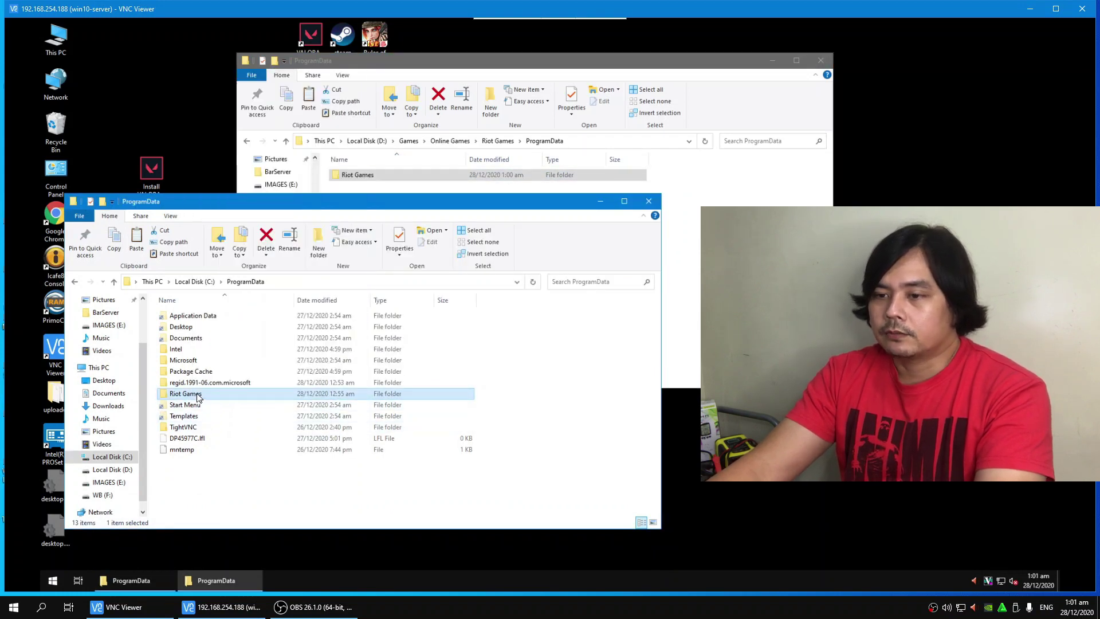
click(416, 399)
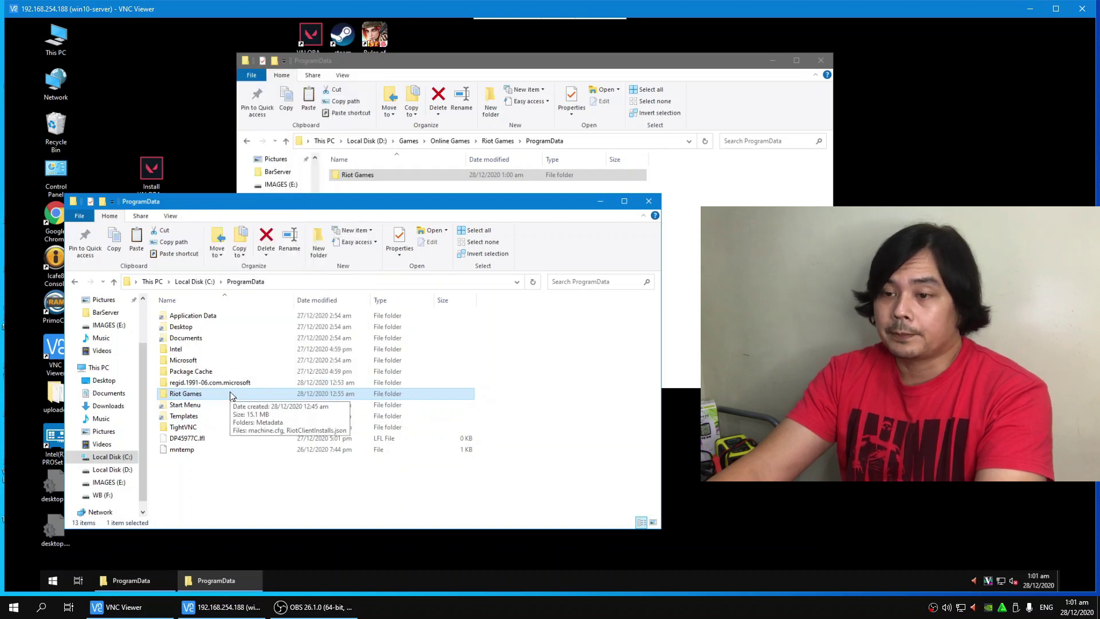
right_click(192, 398)
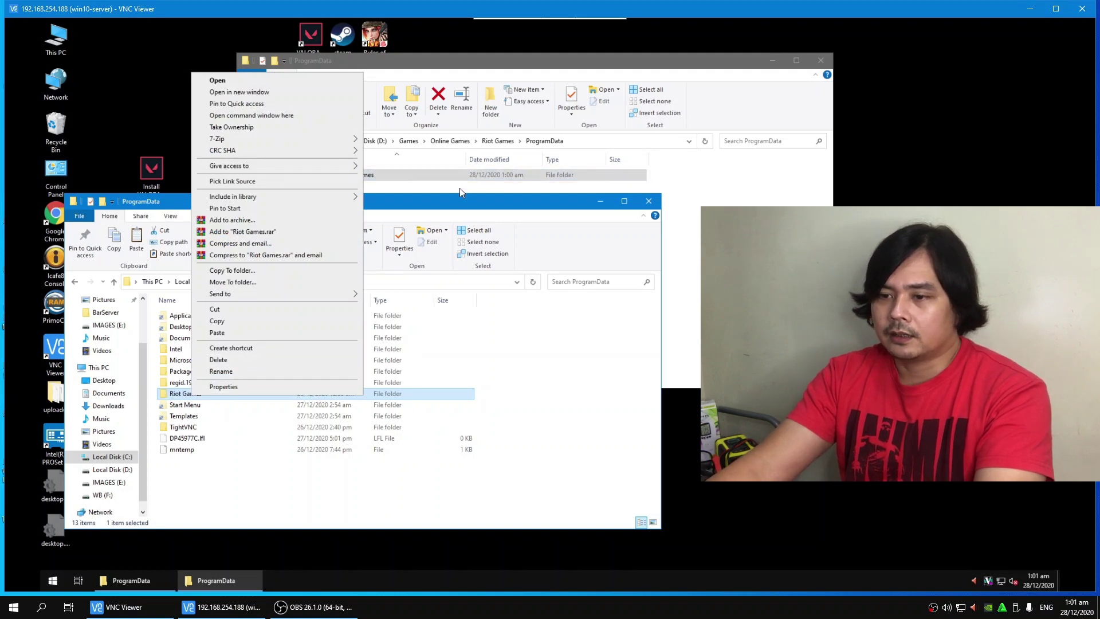
click(172, 399)
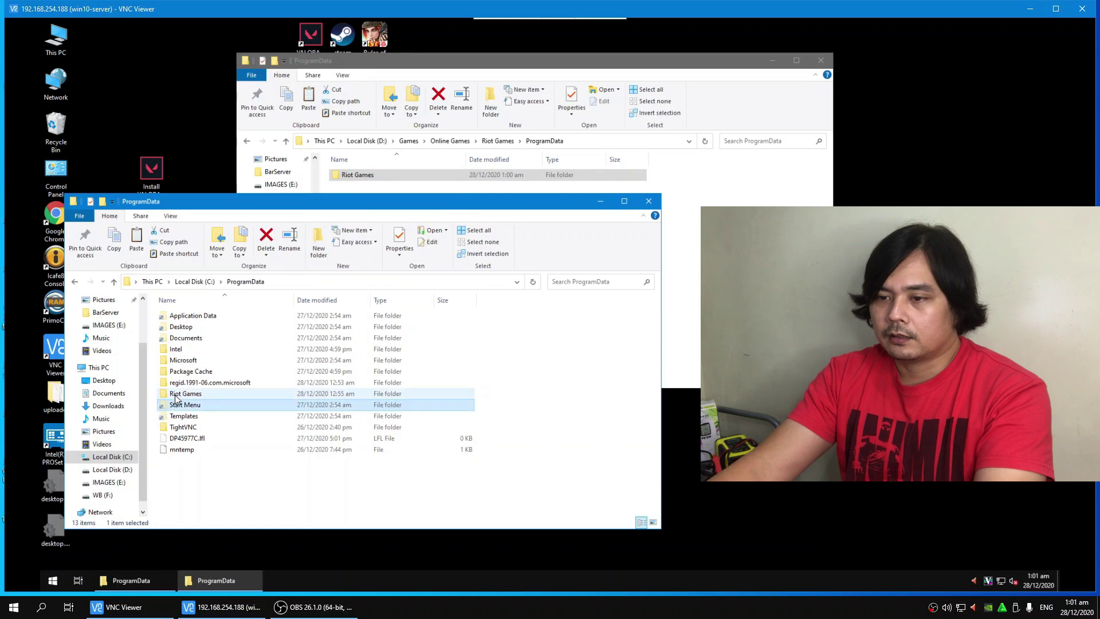
Delete the original Riot Games folder from C:\ProgramData and confirm moving it to the Recycle Bin.
right_click(176, 394)
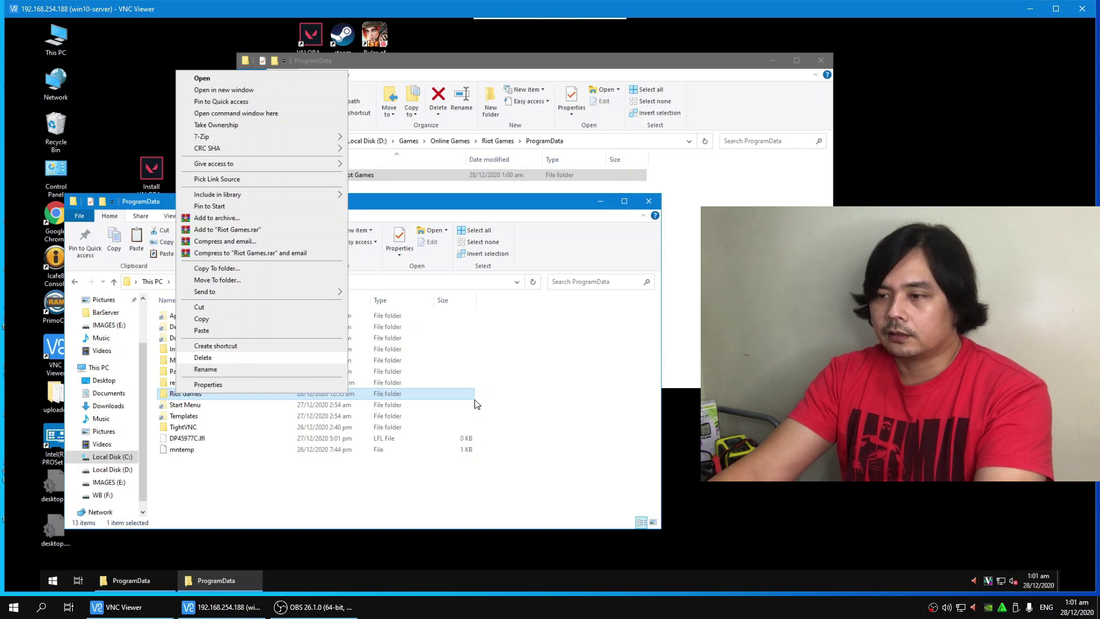
key(Return)
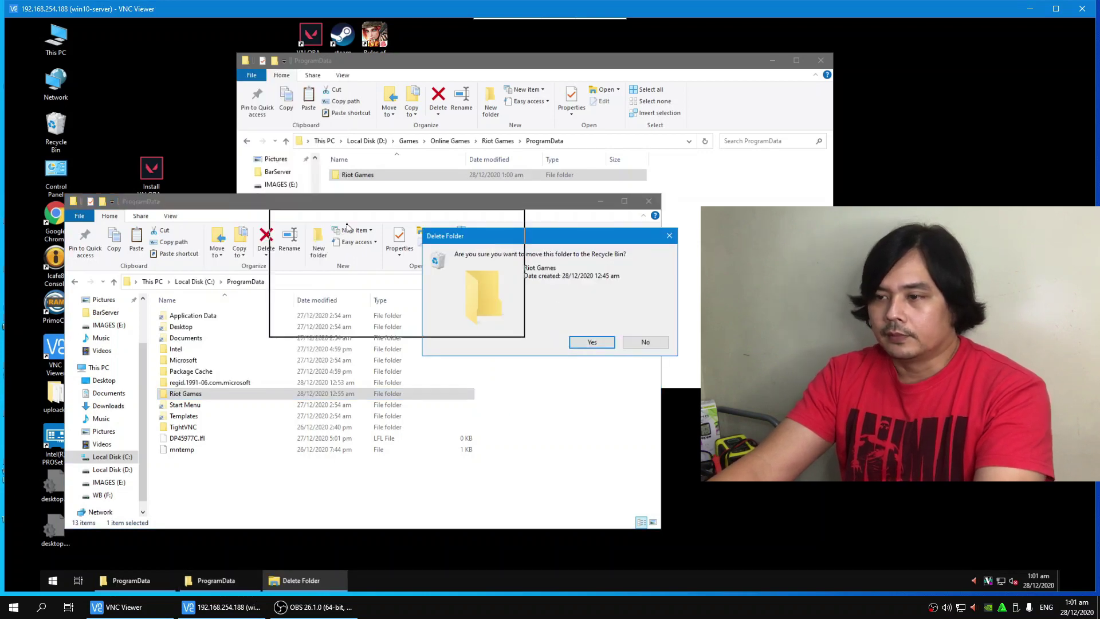
drag(347, 227, 348, 229)
click(439, 324)
Pick the Riot Games copy in drive D's ProgramData folder as link source and drop it as a junction in C:\ProgramData.
drag(458, 60, 391, 51)
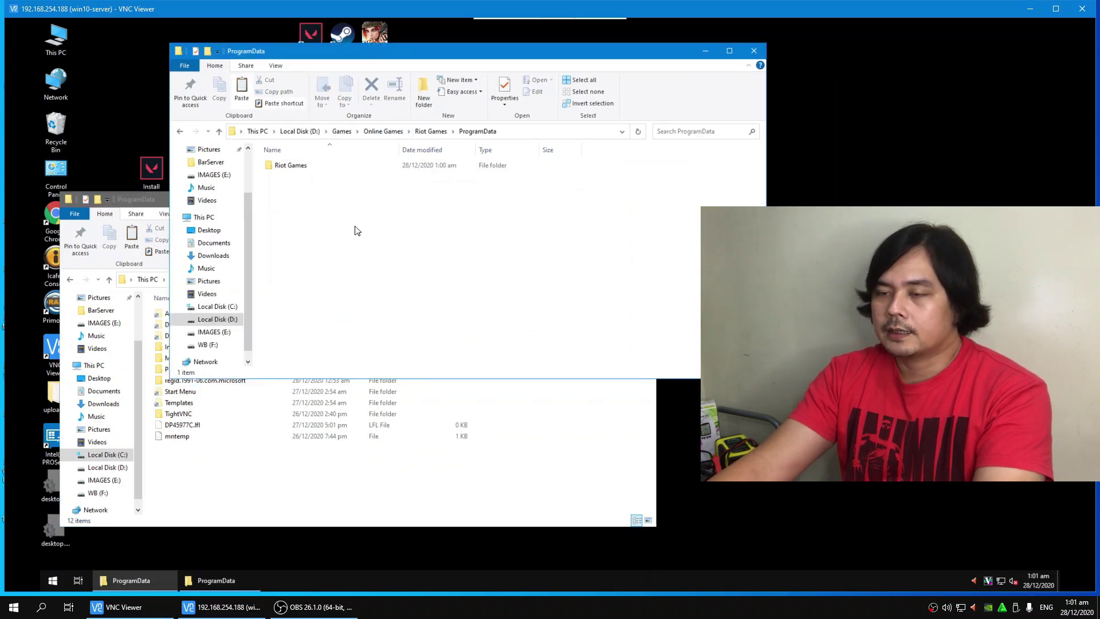
right_click(294, 169)
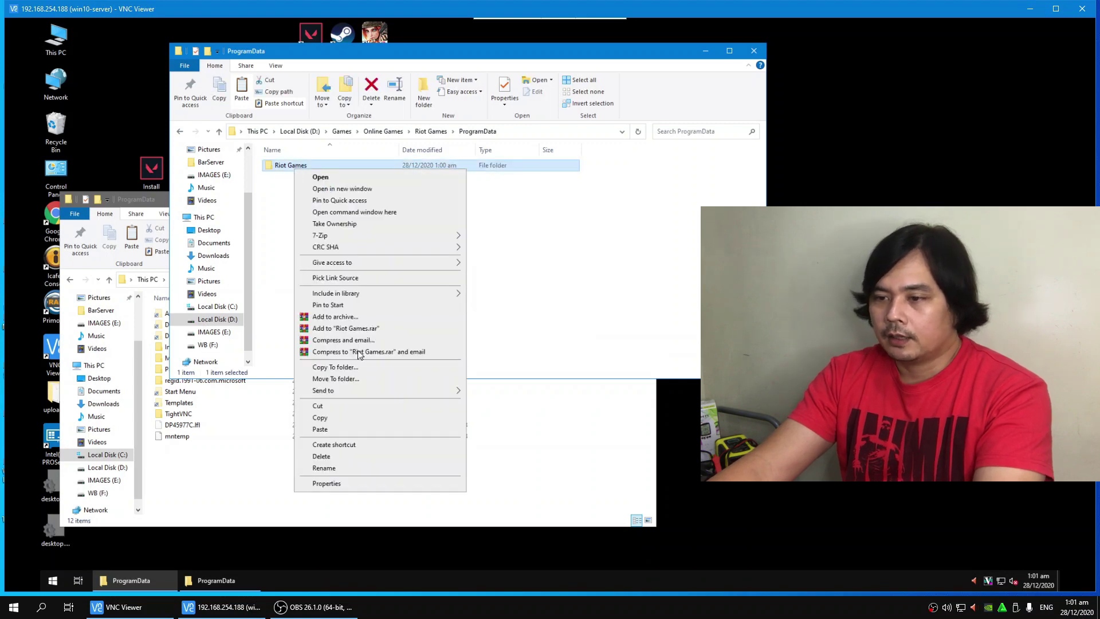
click(377, 277)
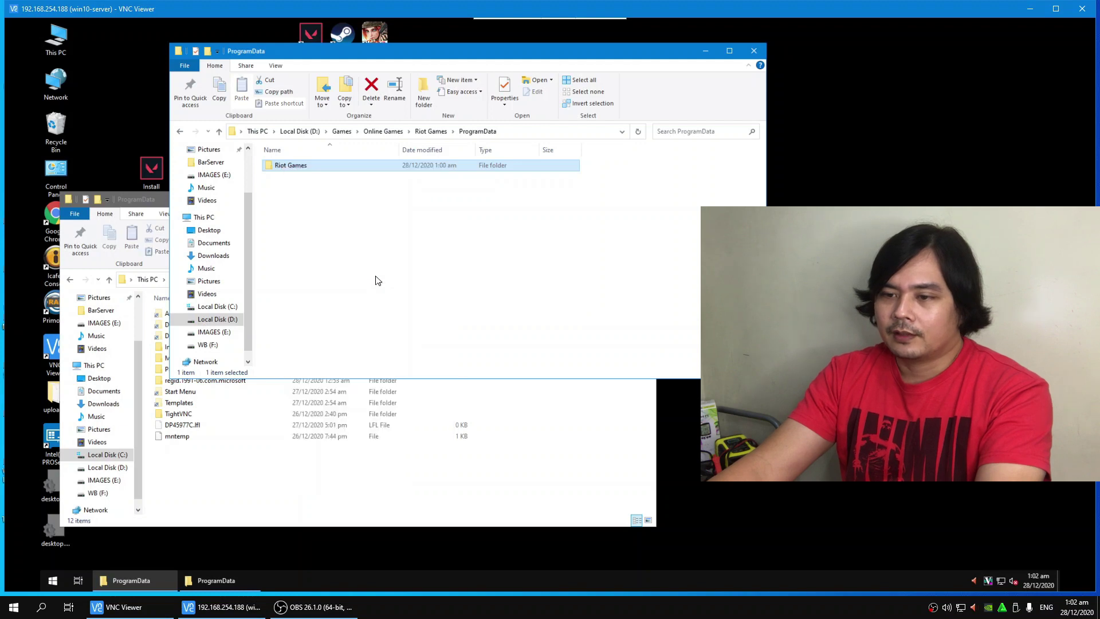
click(227, 494)
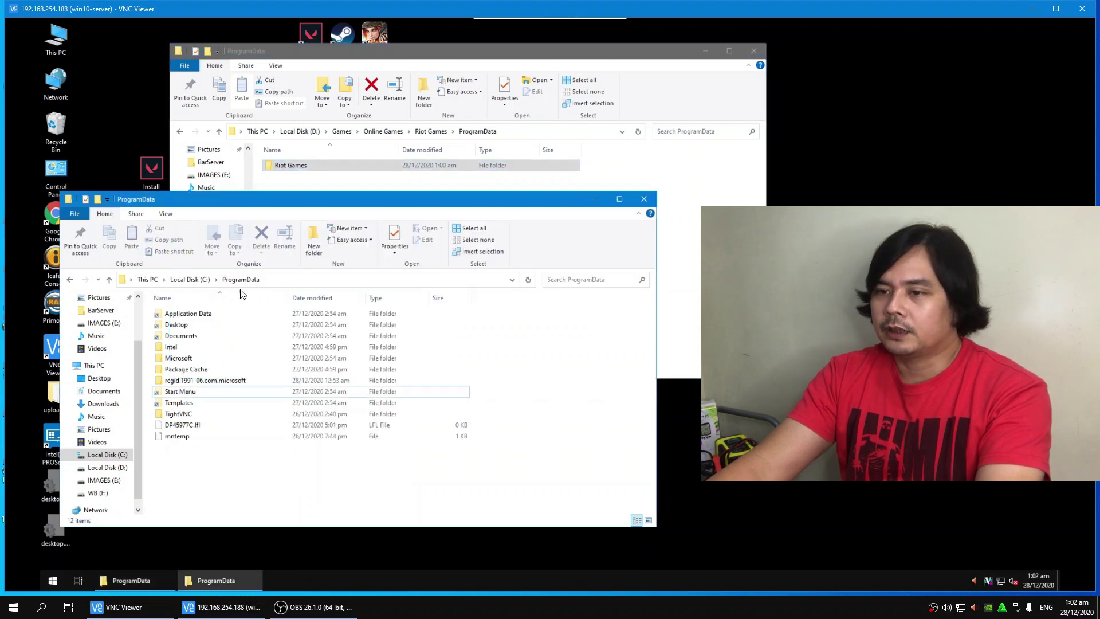
drag(218, 208, 217, 185)
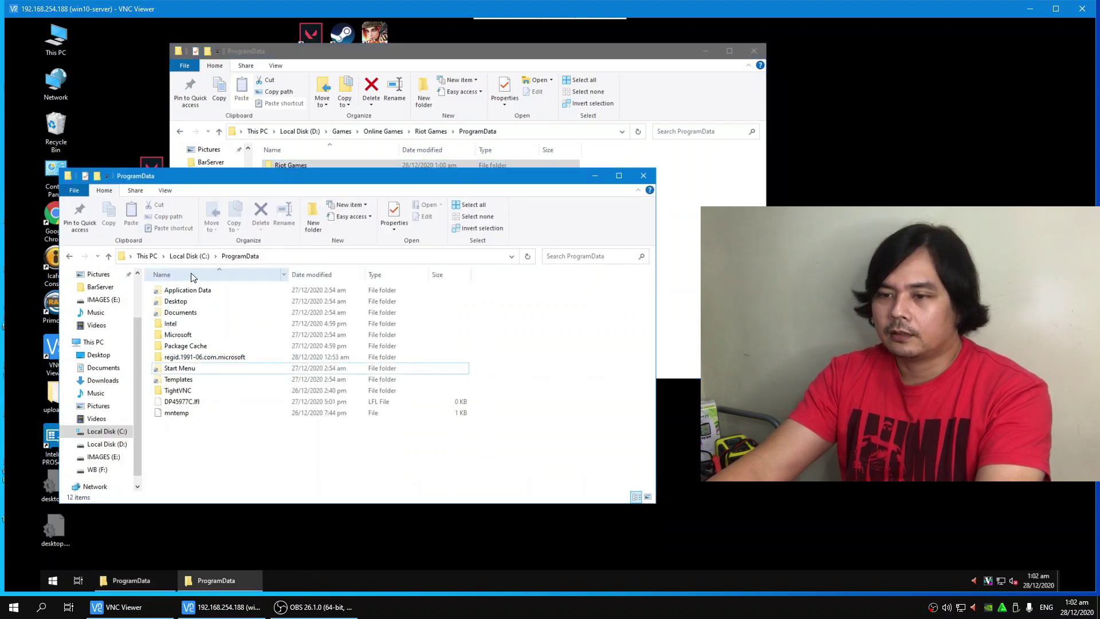
right_click(193, 446)
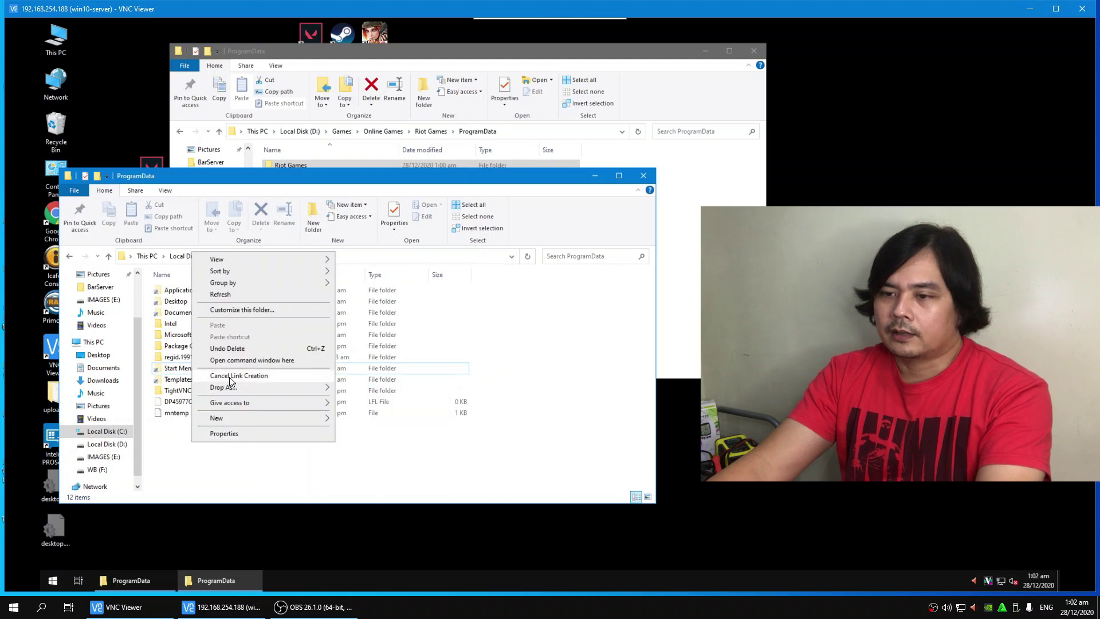
mouse_move(229, 388)
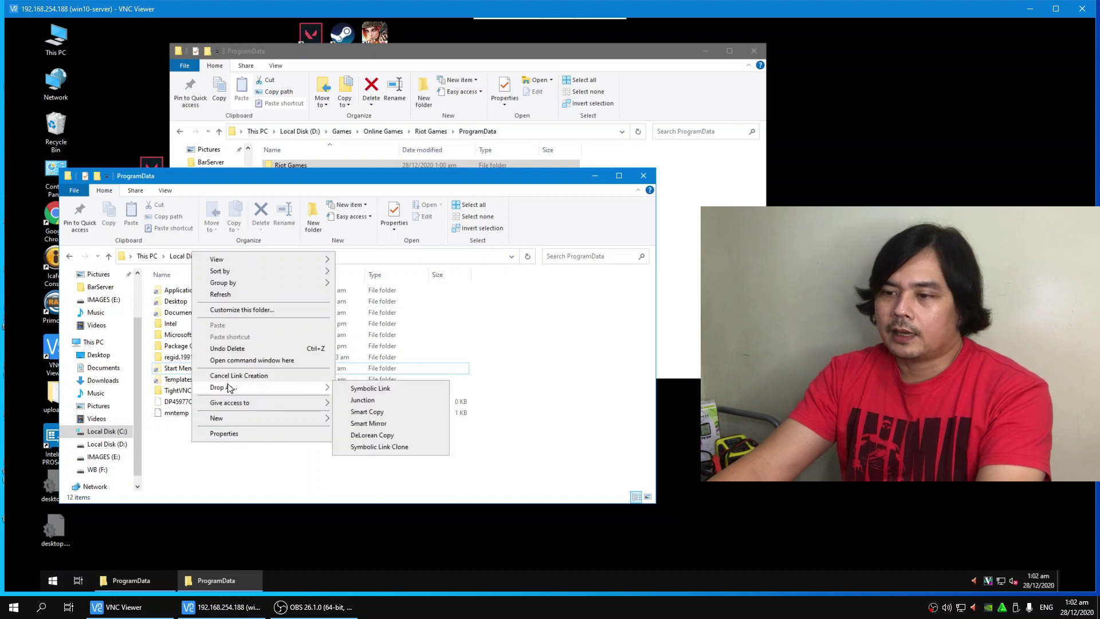
click(363, 401)
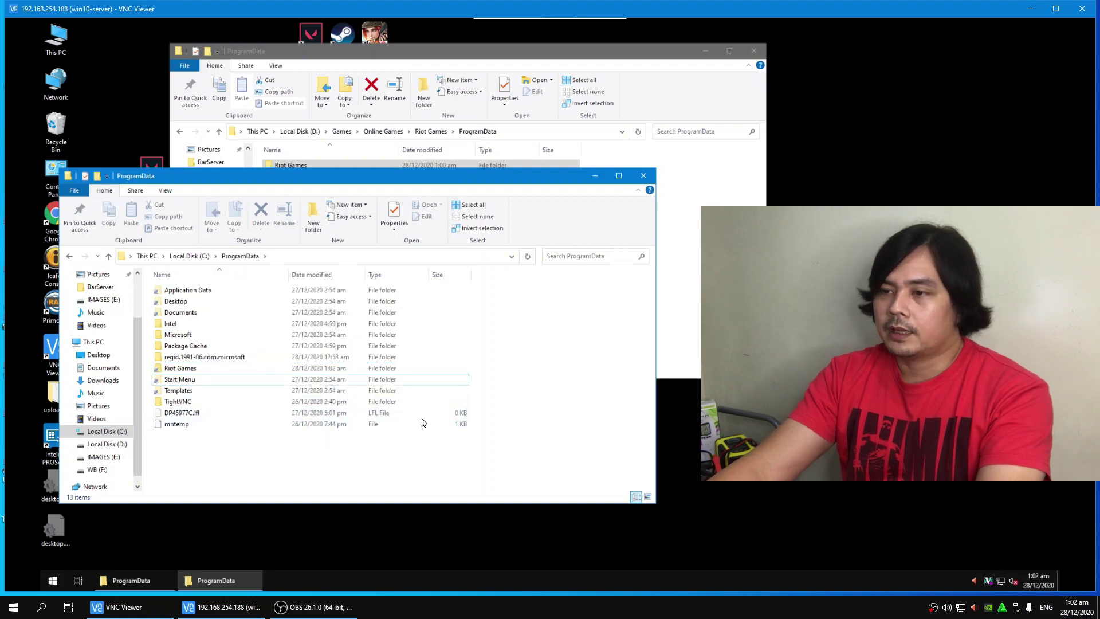
Compare the Riot Games source folder in drive D's ProgramData folder with the new junction in C:\ProgramData.
click(699, 288)
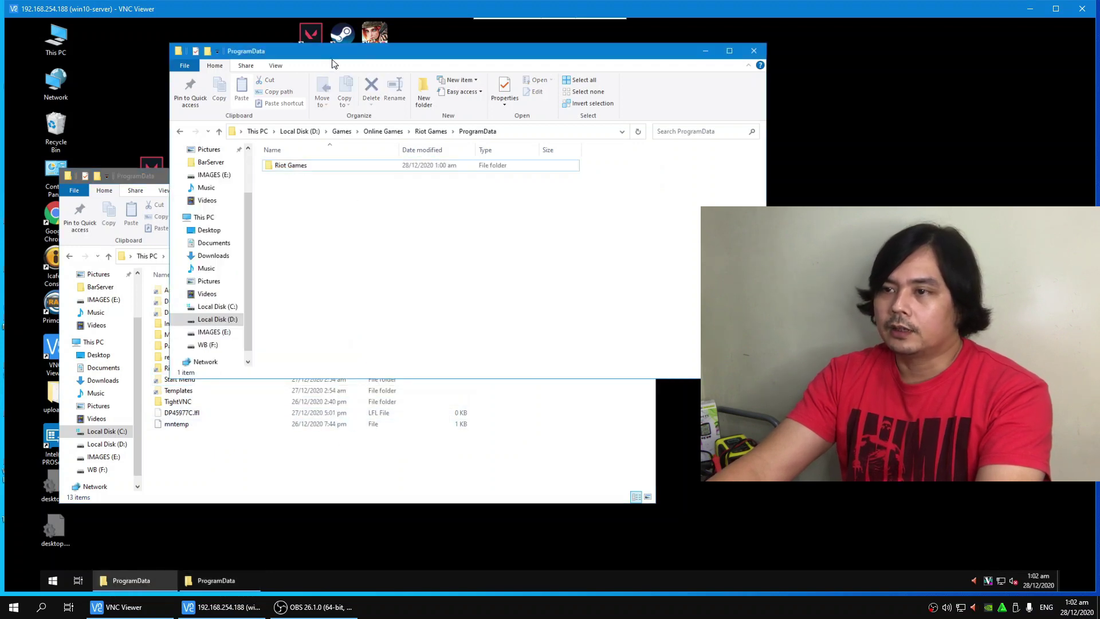
drag(333, 60, 352, 56)
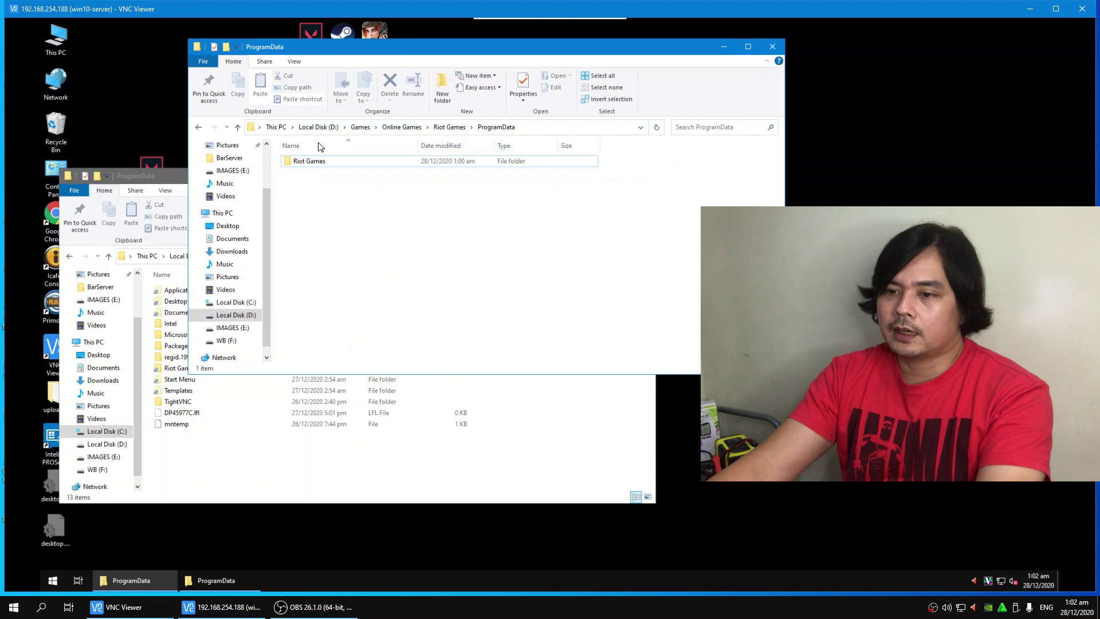
click(198, 478)
click(665, 315)
click(169, 180)
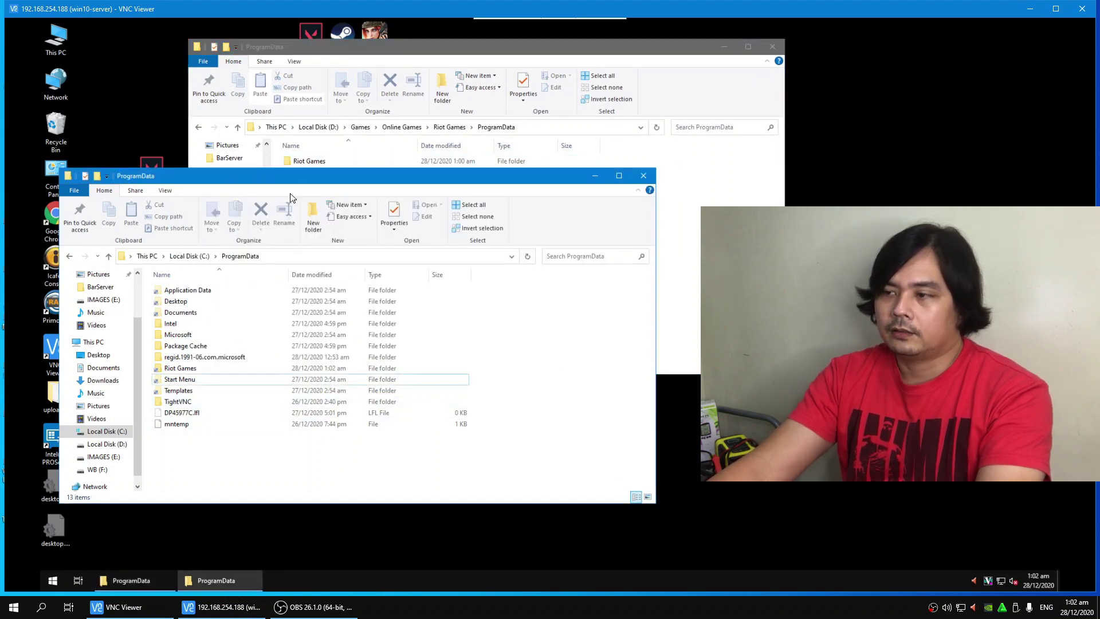
key(alt+Tab)
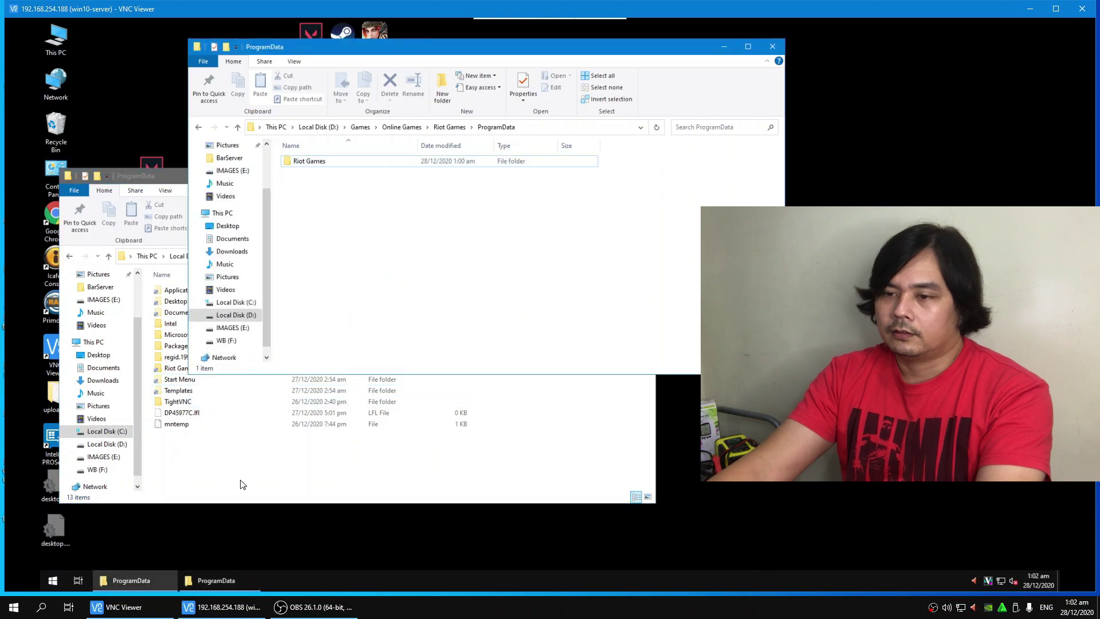
key(alt+Tab)
key(alt+Tab)
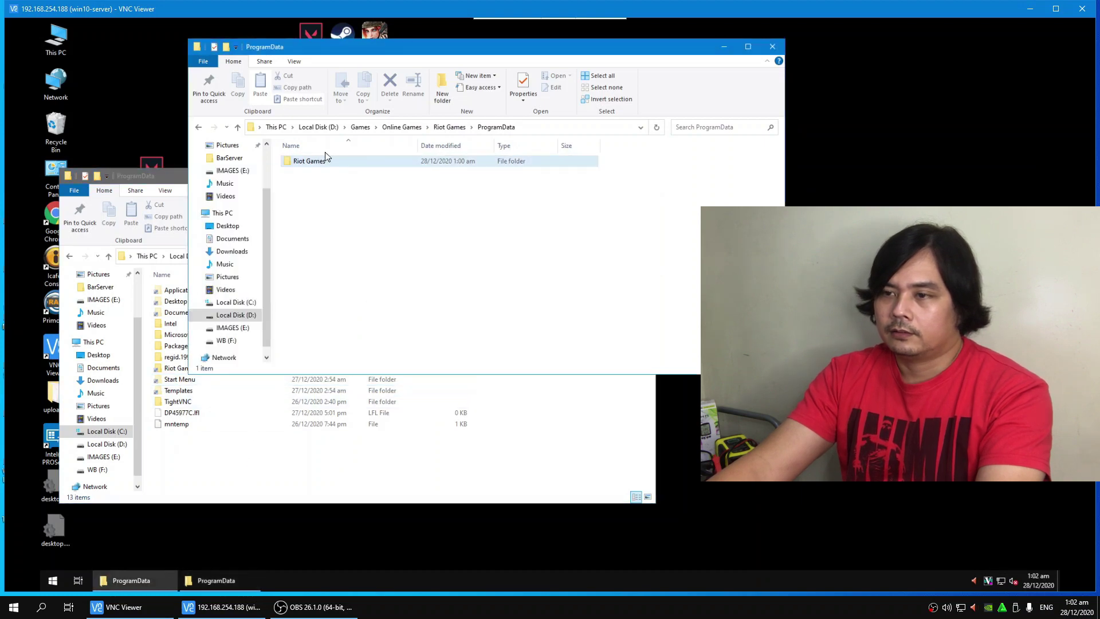
click(304, 162)
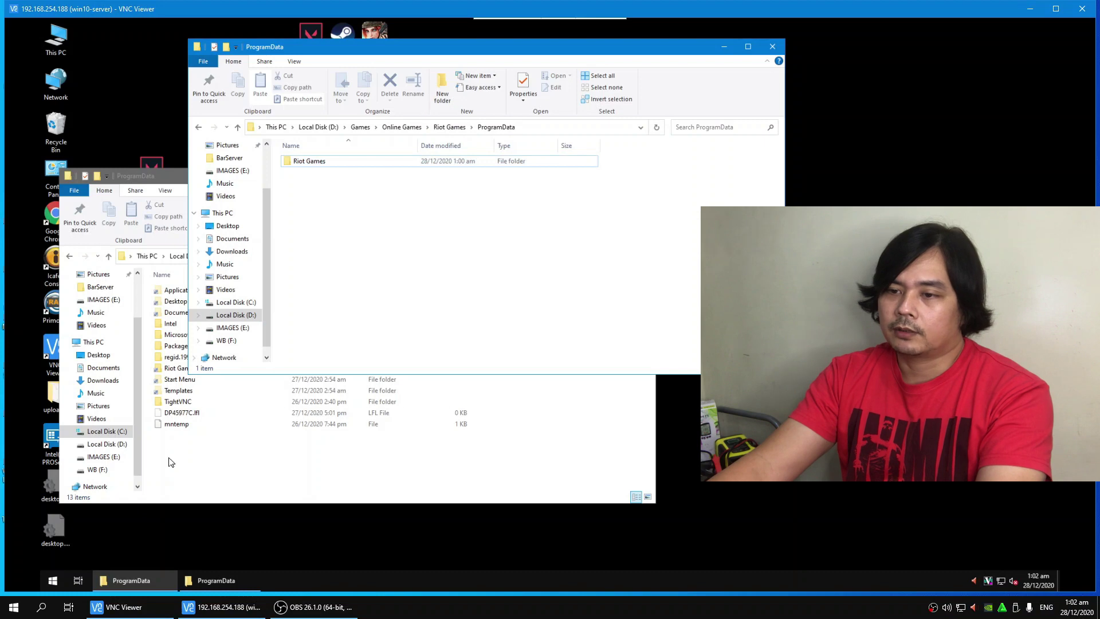
click(182, 380)
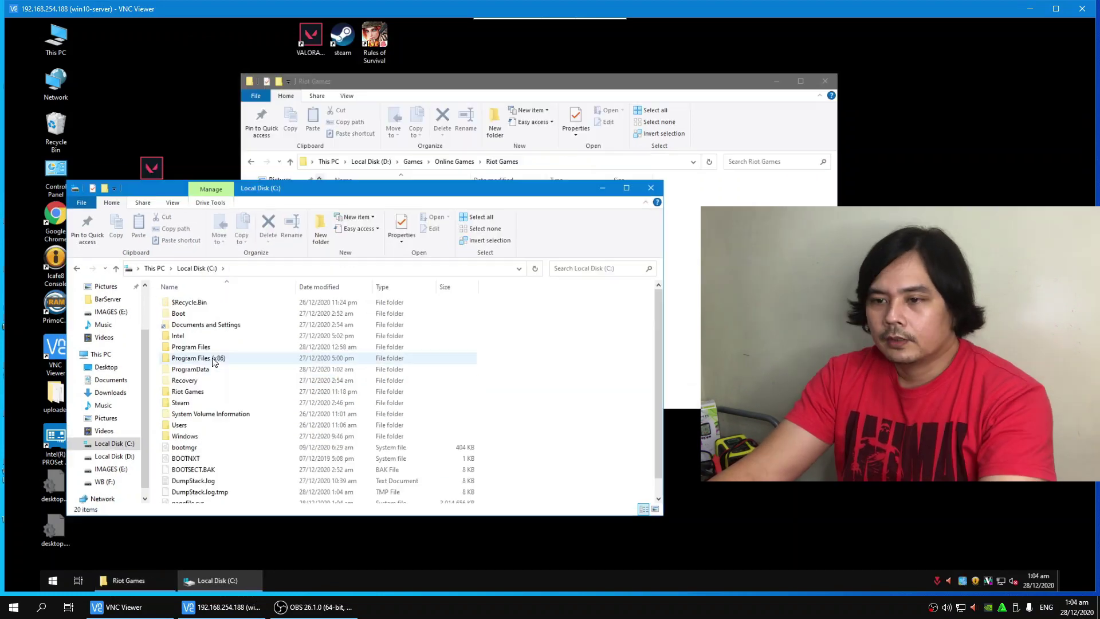
Open C:\Program Files beside drive D's Riot Games window and select the Riot Vanguard folder.
drag(420, 89, 428, 86)
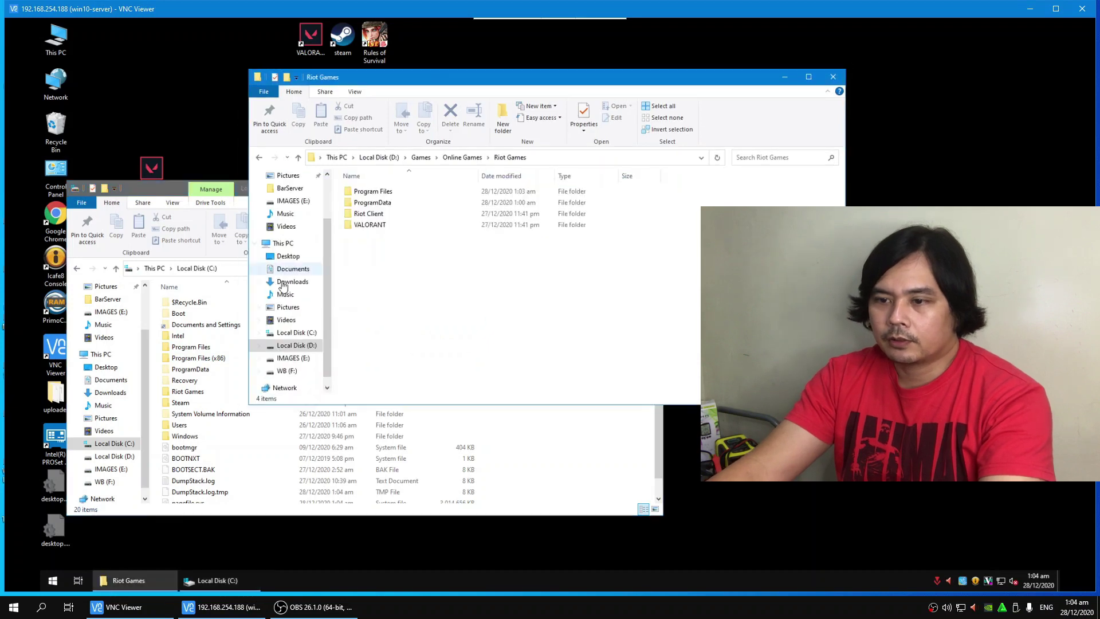
double_click(198, 348)
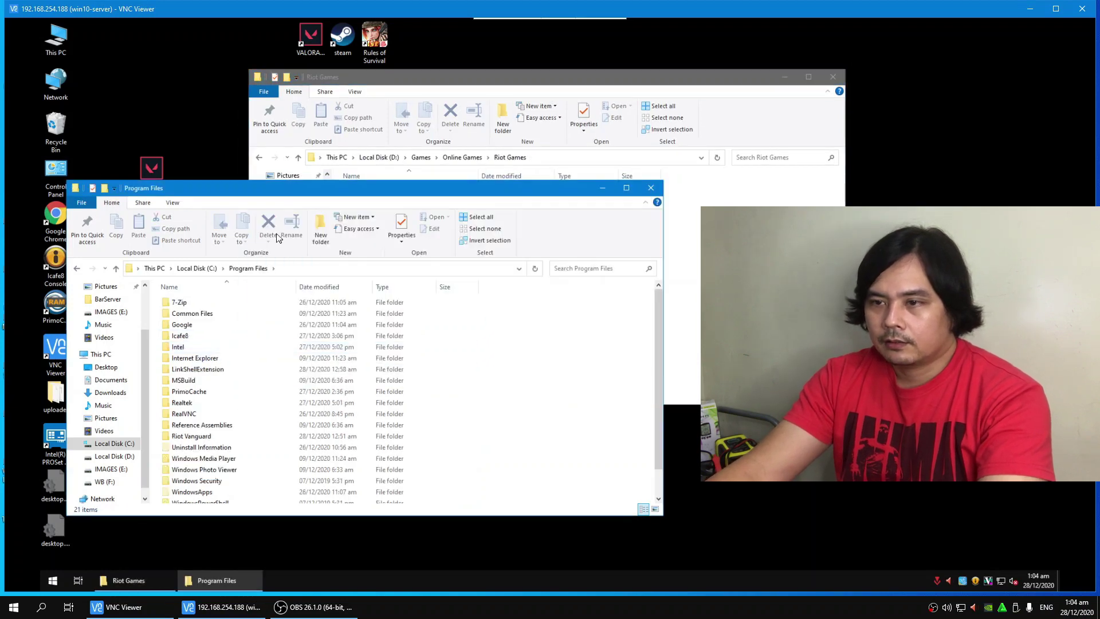
drag(238, 196, 238, 177)
scroll(237, 321, down, 2)
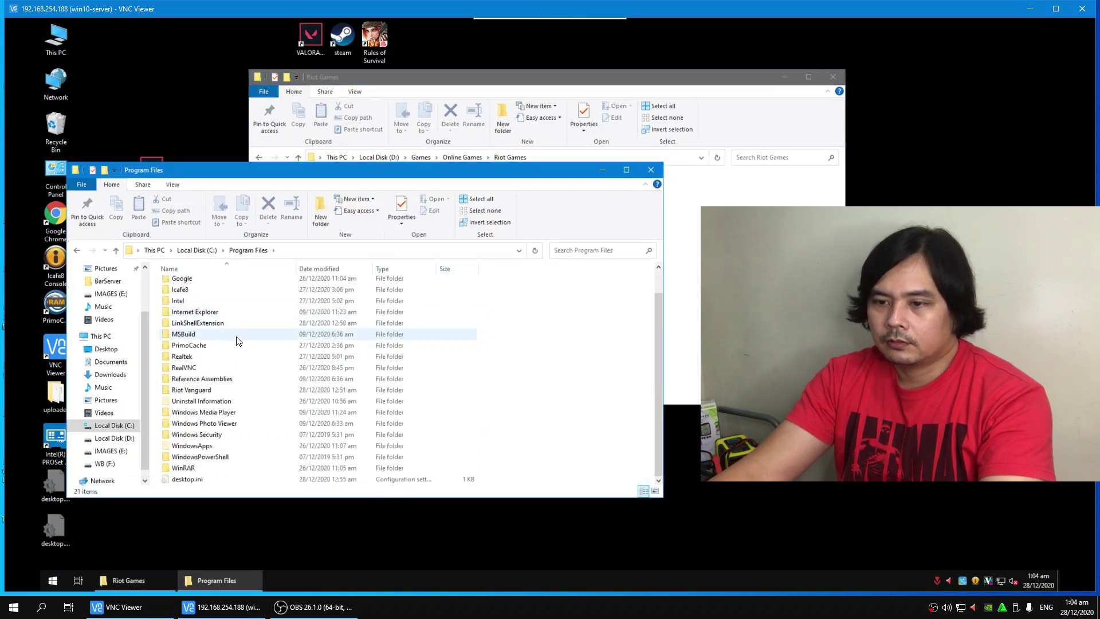
click(194, 391)
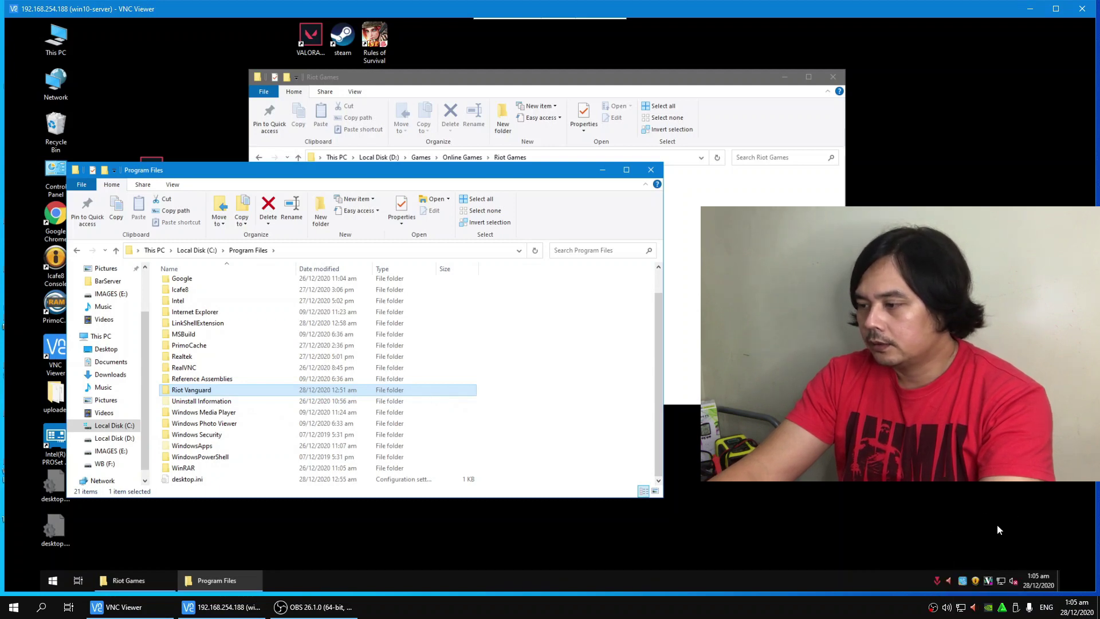
Exit the Vanguard background program and bring the C:\Program Files window back into focus.
click(949, 580)
right_click(943, 582)
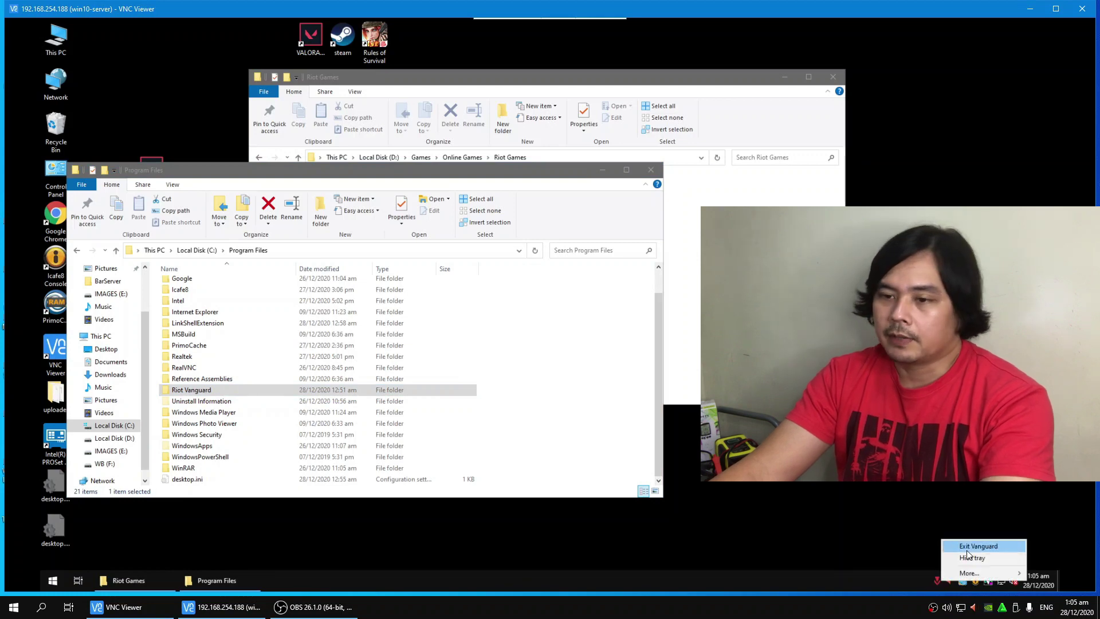
drag(314, 166, 298, 157)
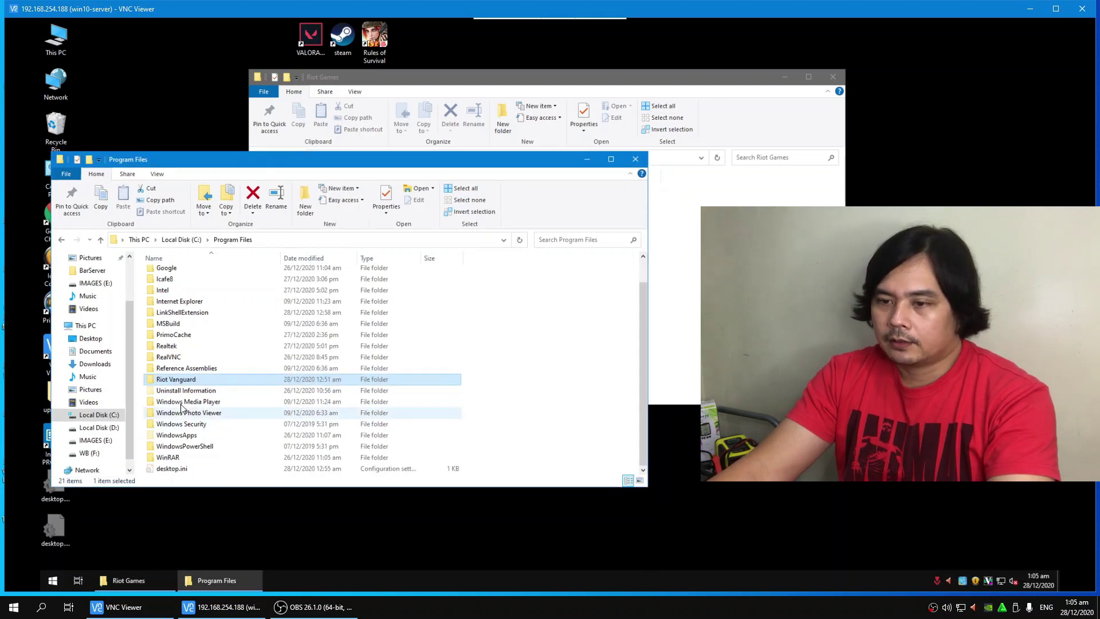
Copy the Riot Vanguard folder from C:\Program Files into D:\Games\Online Games\Riot Games\Program Files.
click(179, 401)
right_click(174, 382)
click(162, 383)
right_click(161, 381)
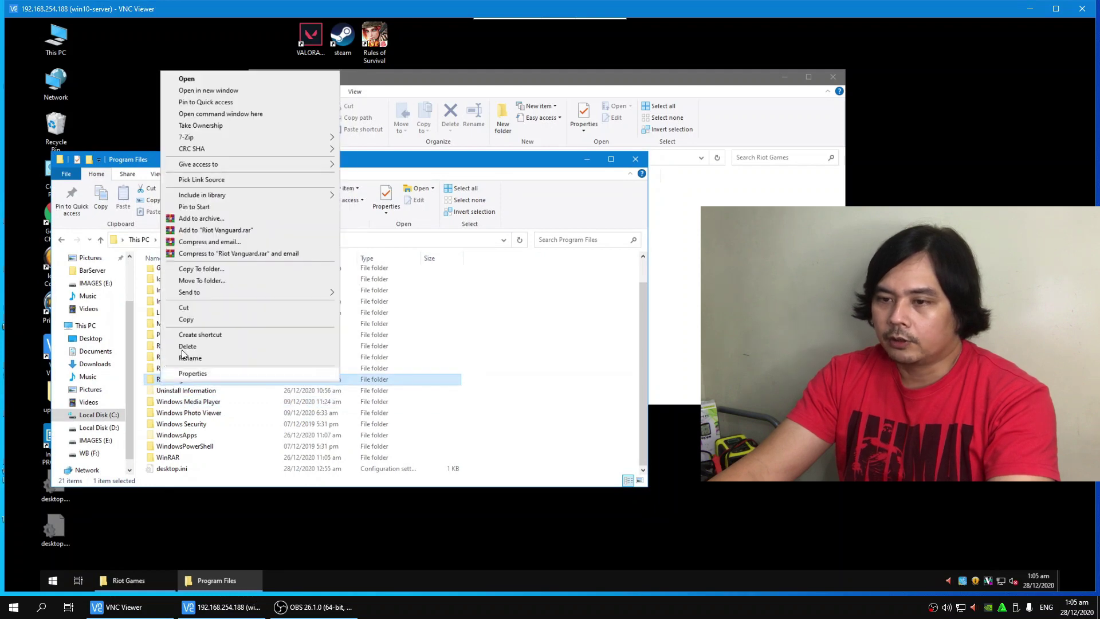
mouse_move(191, 295)
click(192, 321)
click(680, 304)
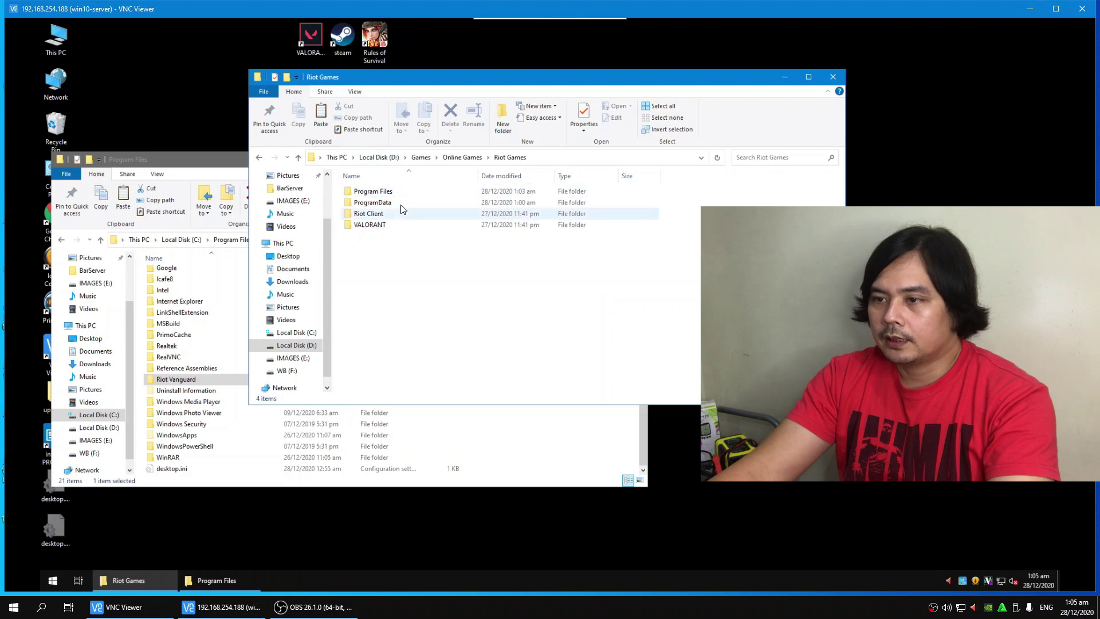
double_click(386, 194)
right_click(392, 214)
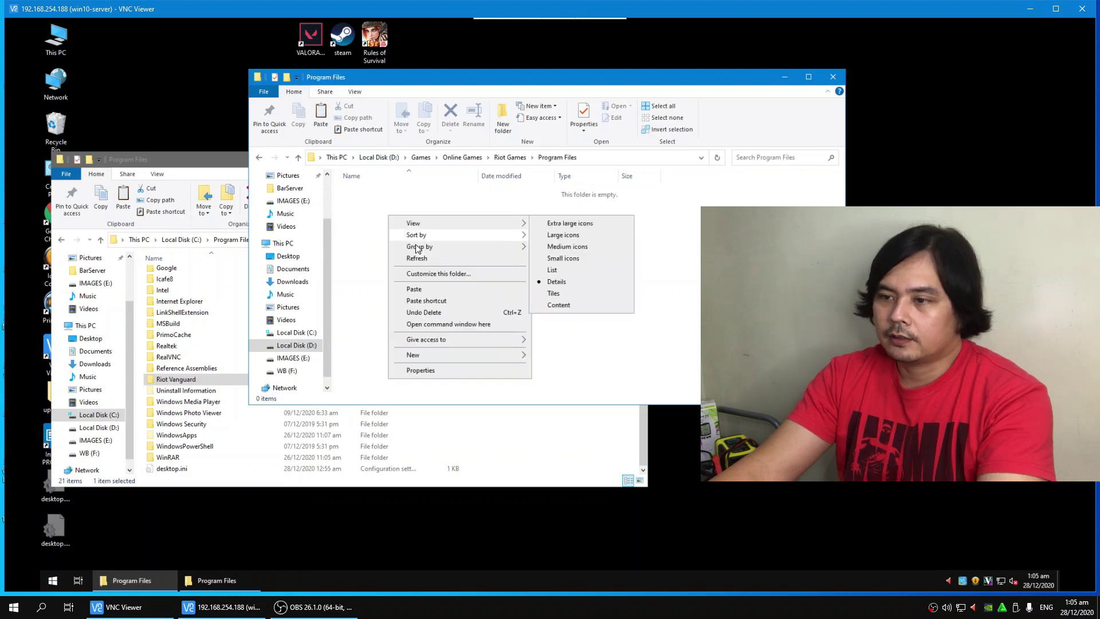
click(419, 294)
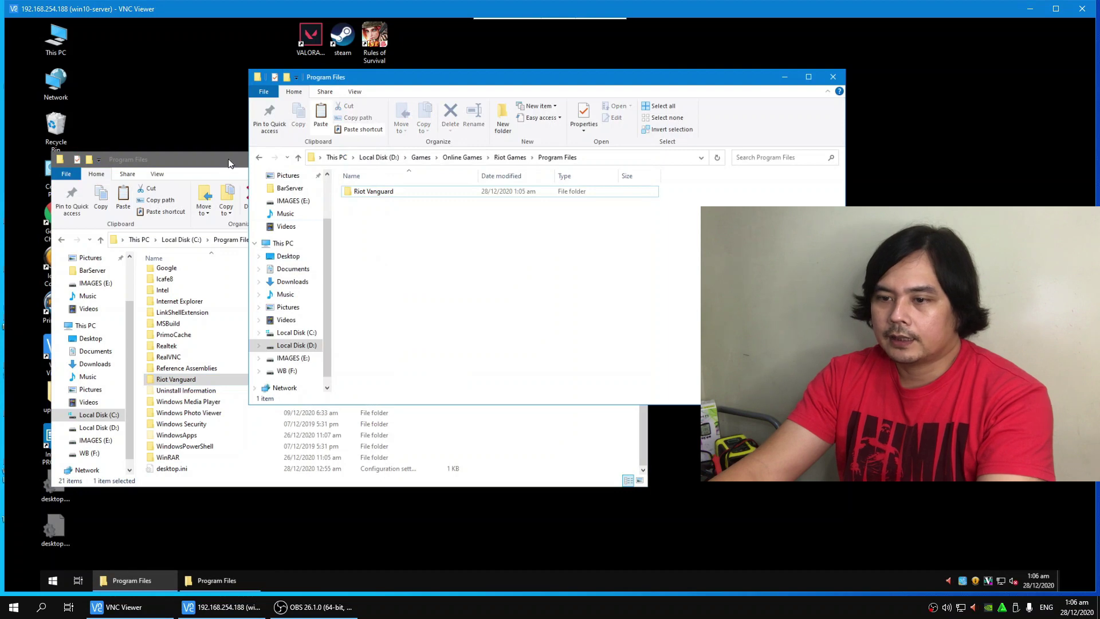
Delete the original Riot Vanguard folder from C:\Program Files.
click(239, 185)
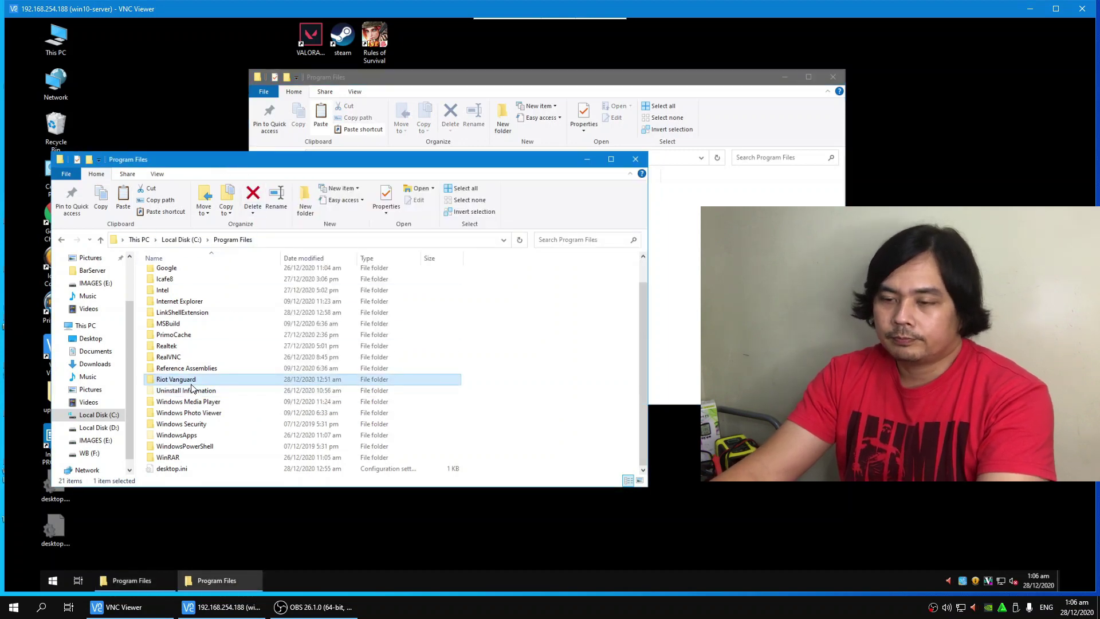
right_click(168, 380)
click(168, 404)
click(169, 380)
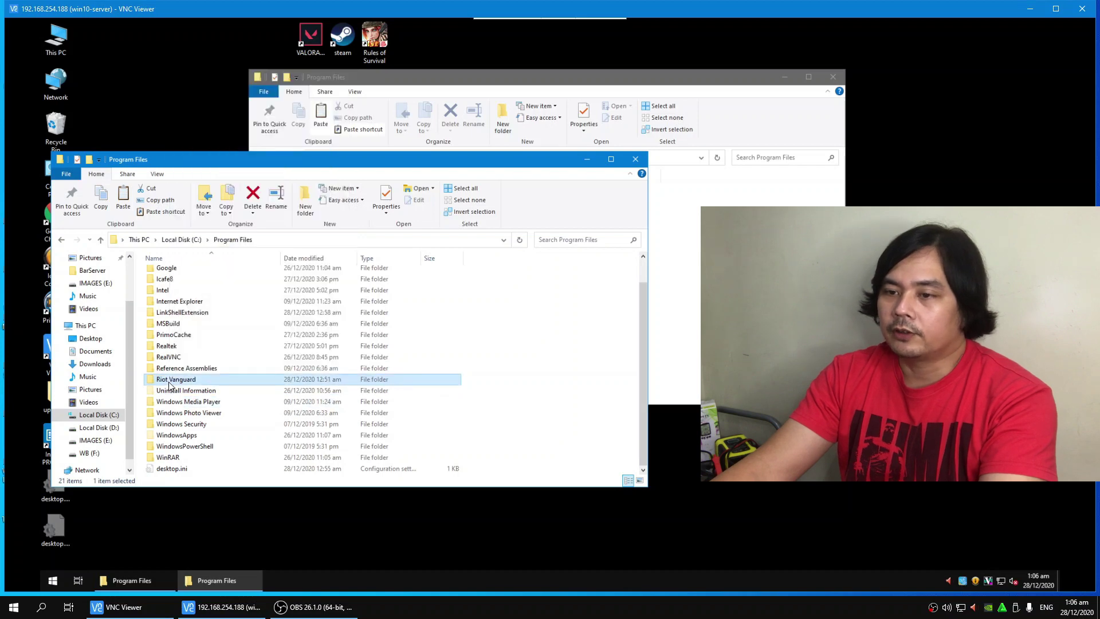
right_click(225, 388)
click(246, 348)
Pick the Riot Vanguard copy in drive D's Program Files folder as the link source.
click(373, 79)
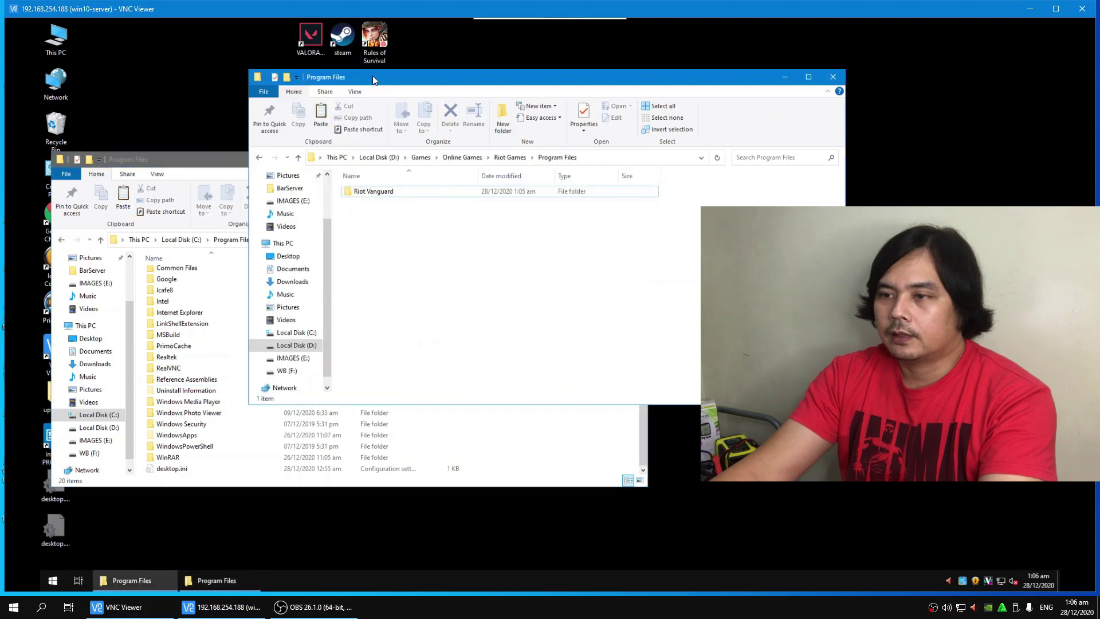
drag(388, 80, 332, 77)
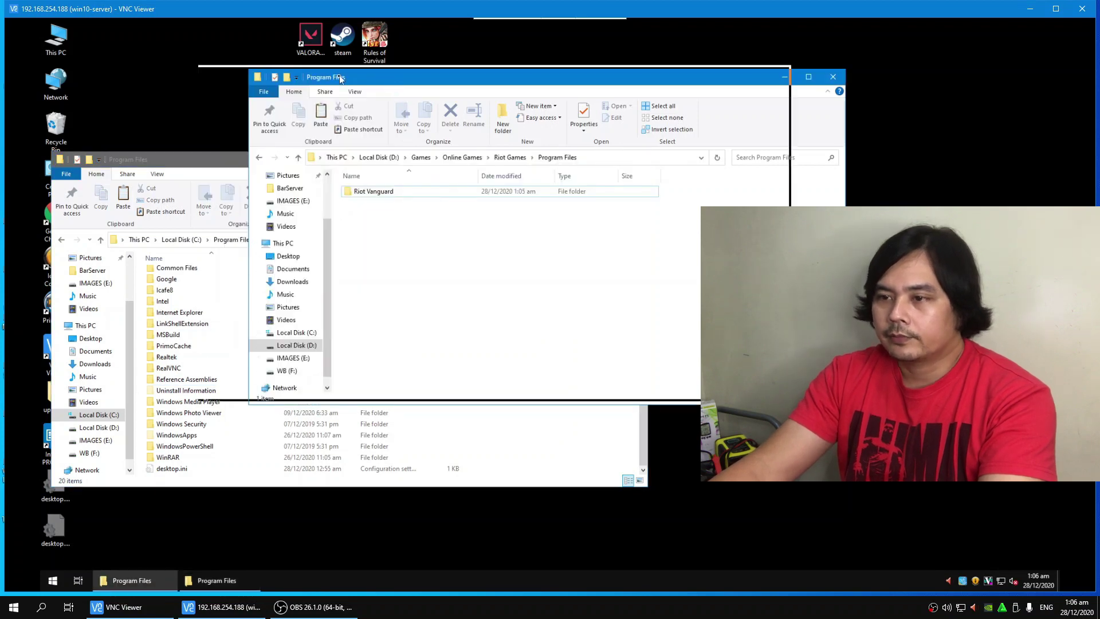
right_click(303, 189)
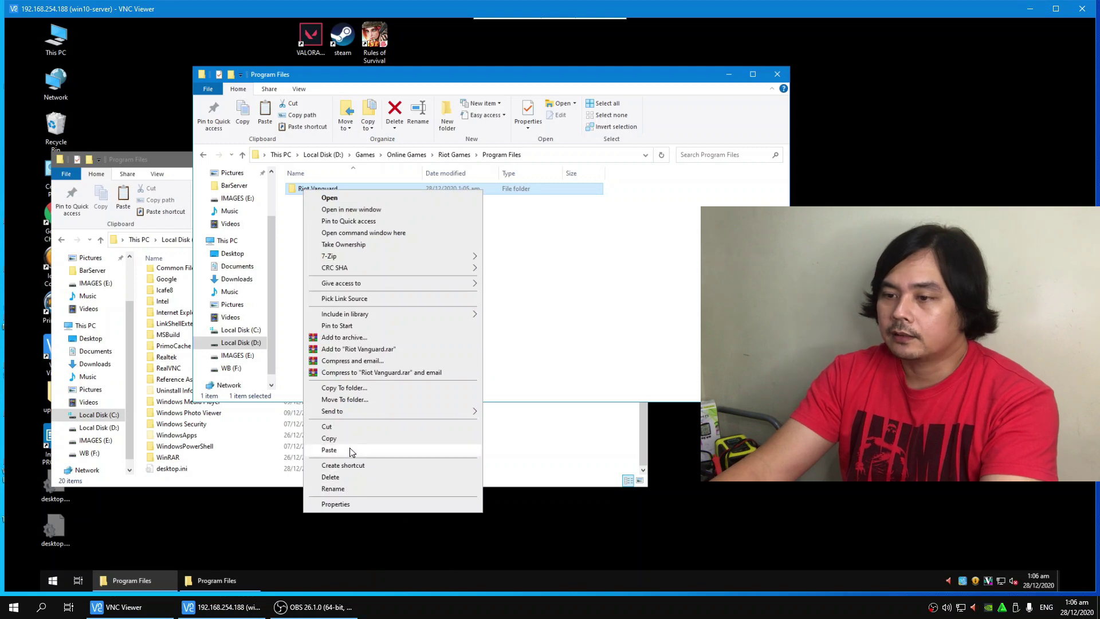
click(367, 299)
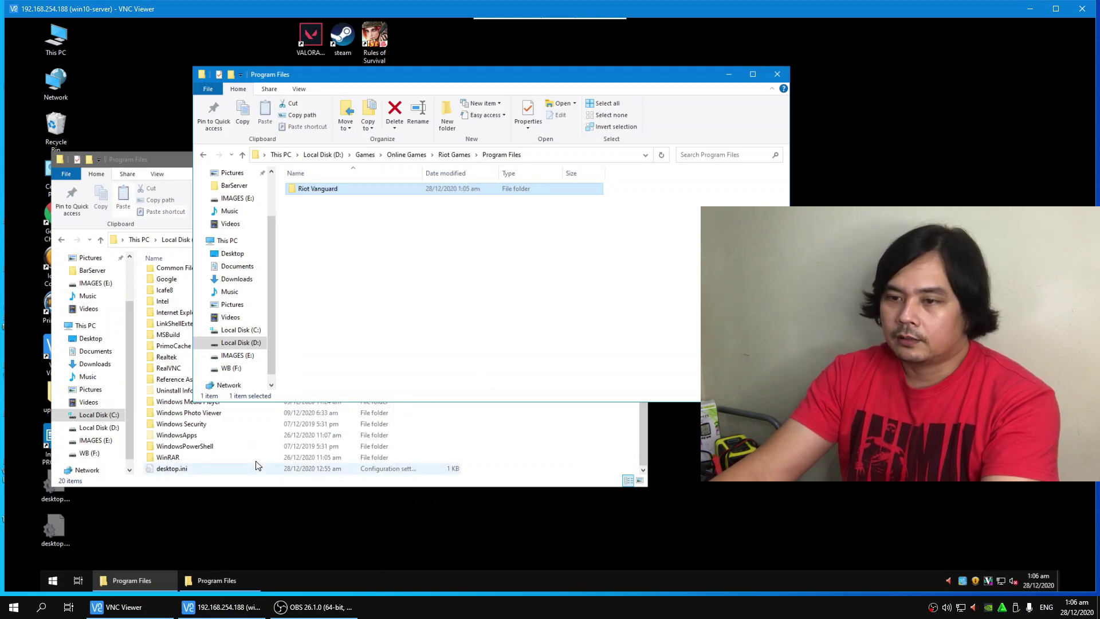
Drop the picked Riot Vanguard link source as a junction in C:\Program Files.
click(269, 457)
drag(239, 165, 239, 142)
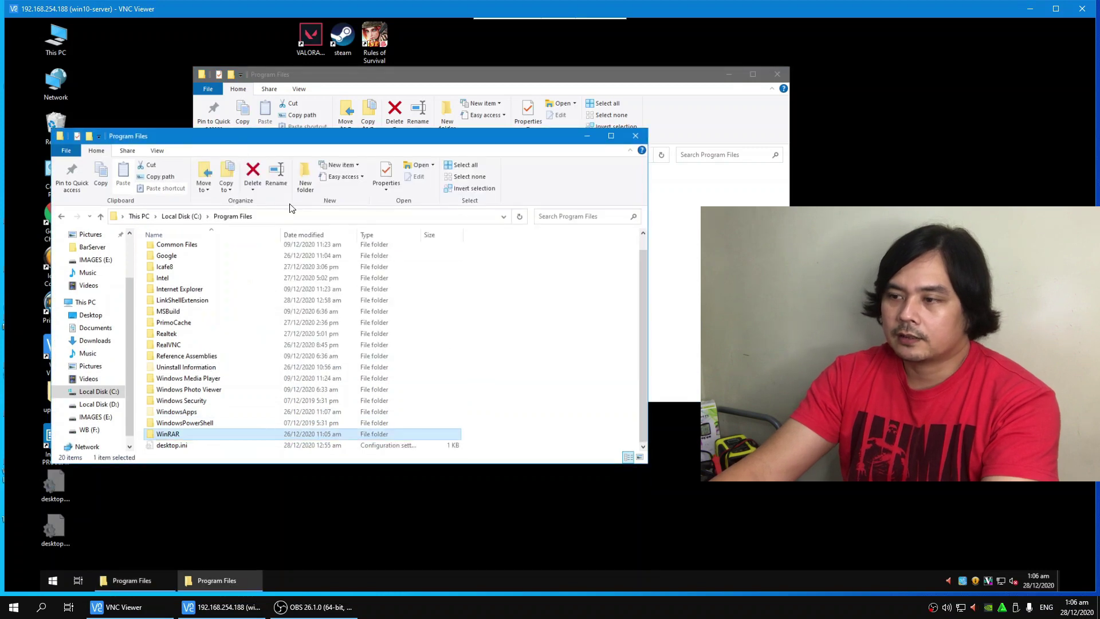
click(586, 390)
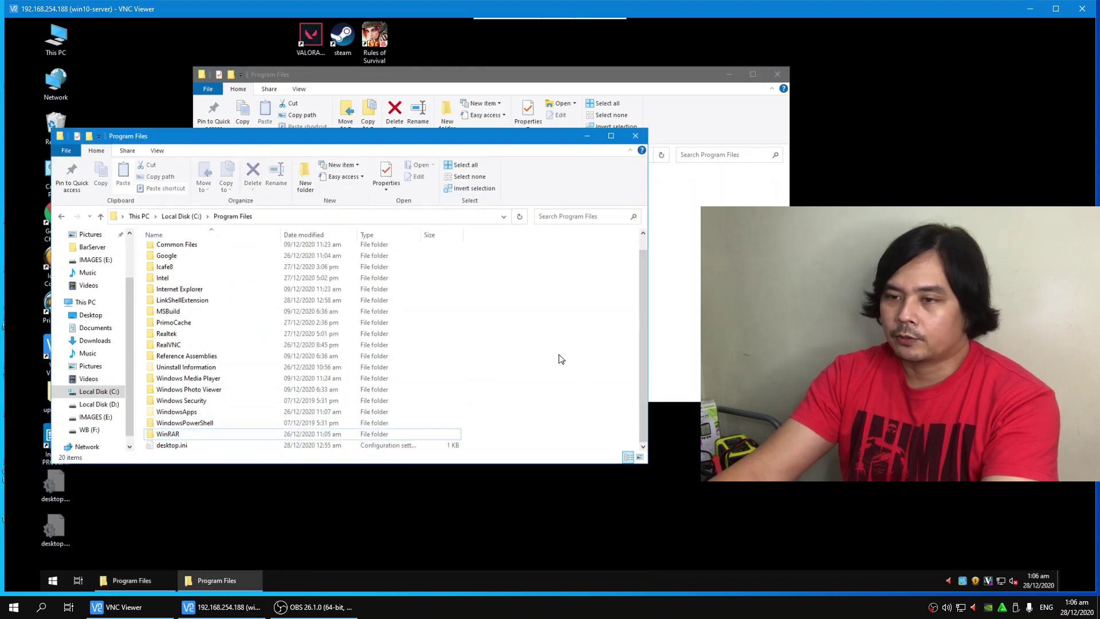
right_click(528, 343)
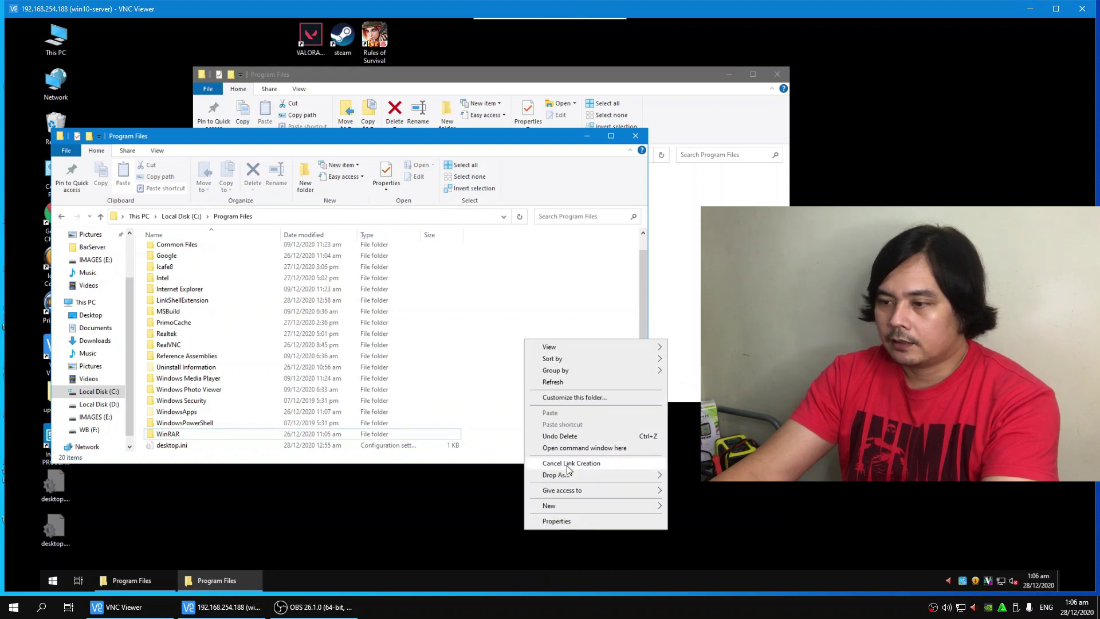
mouse_move(567, 475)
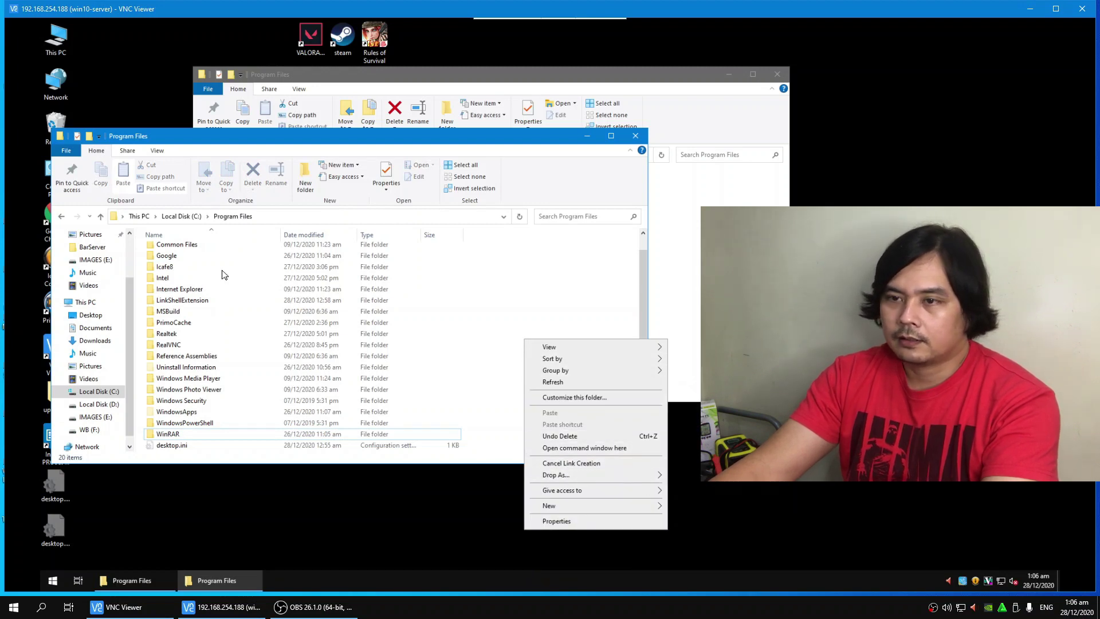
drag(195, 138, 181, 107)
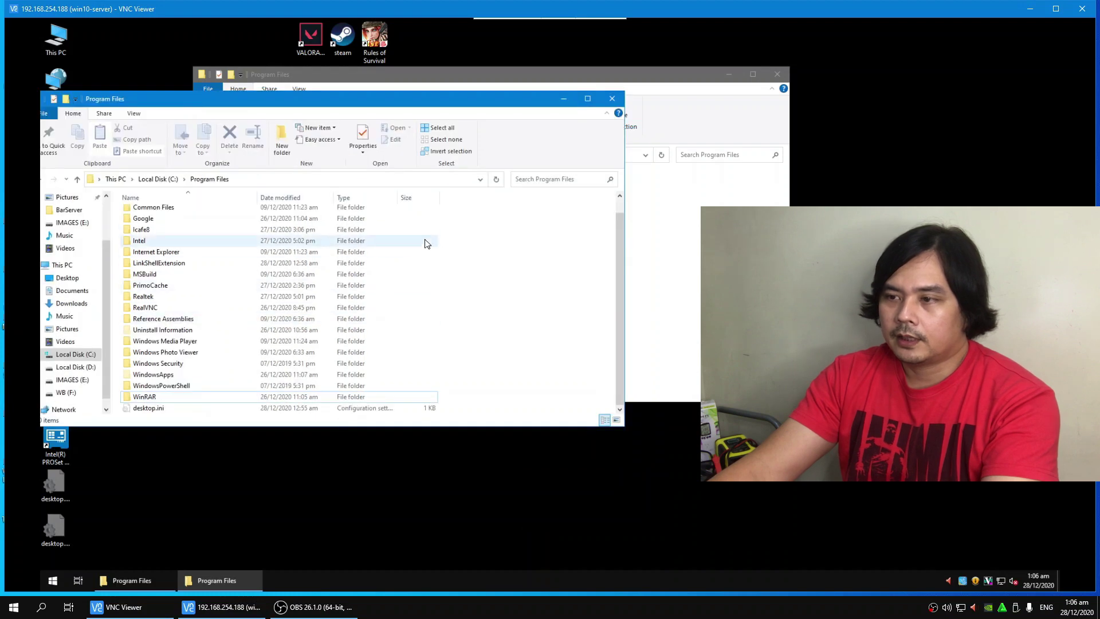
right_click(473, 214)
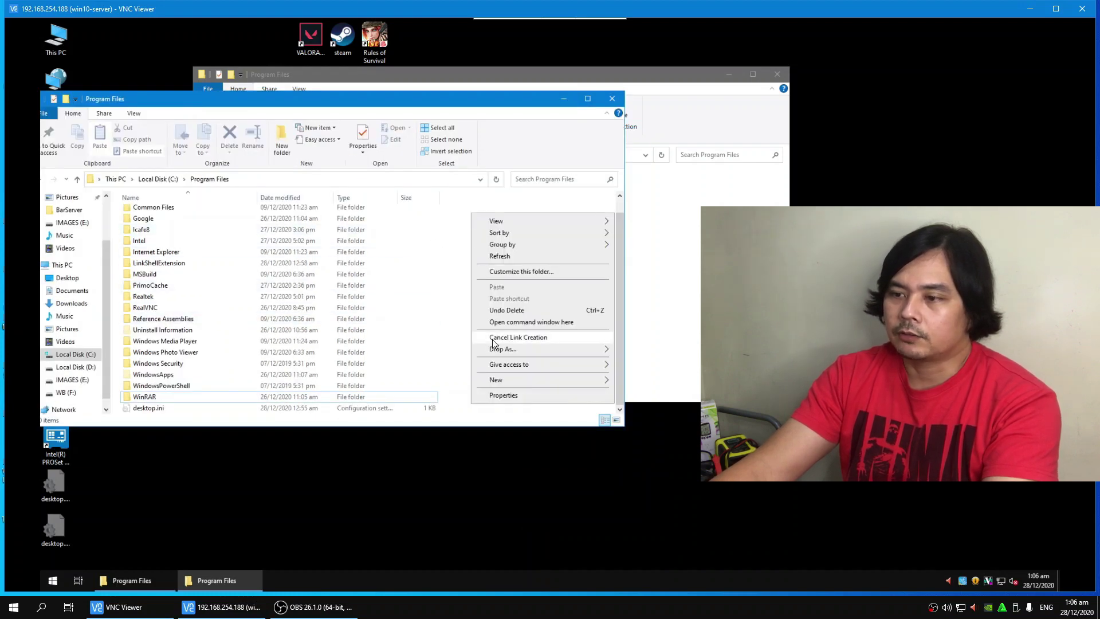
mouse_move(494, 352)
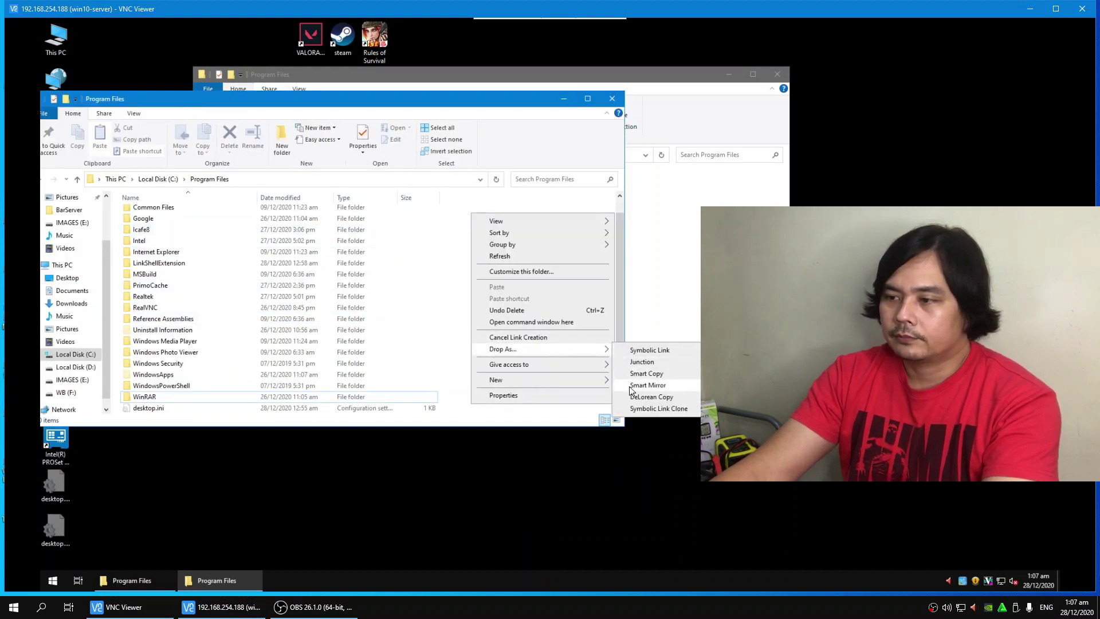
click(637, 365)
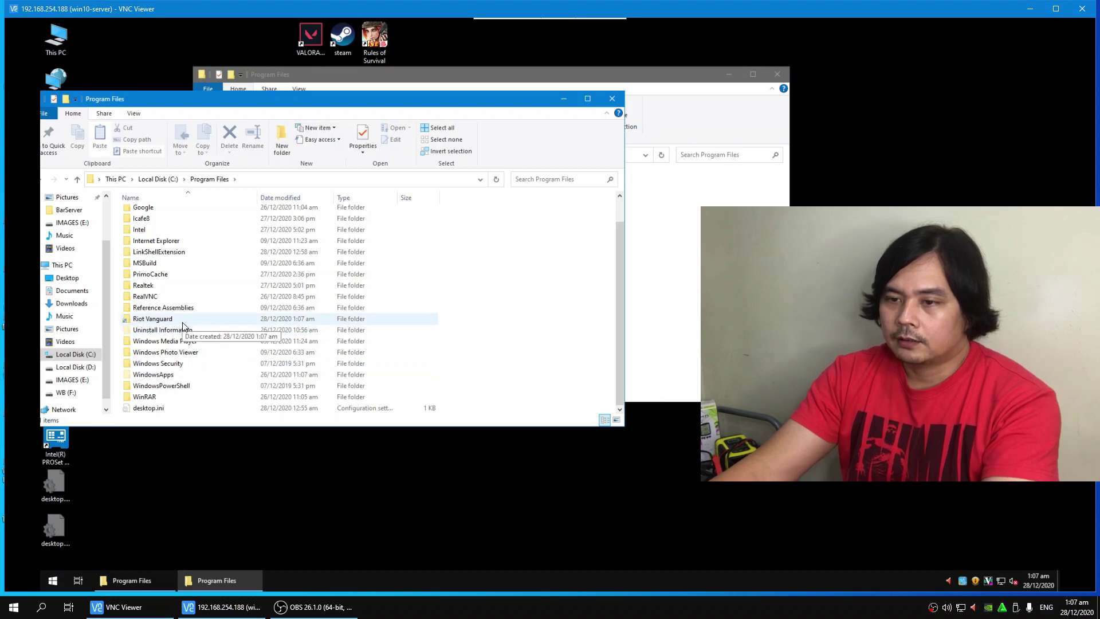
Check the contents of the Riot Vanguard junction in C:\Program Files and close both folder windows.
drag(165, 107, 189, 106)
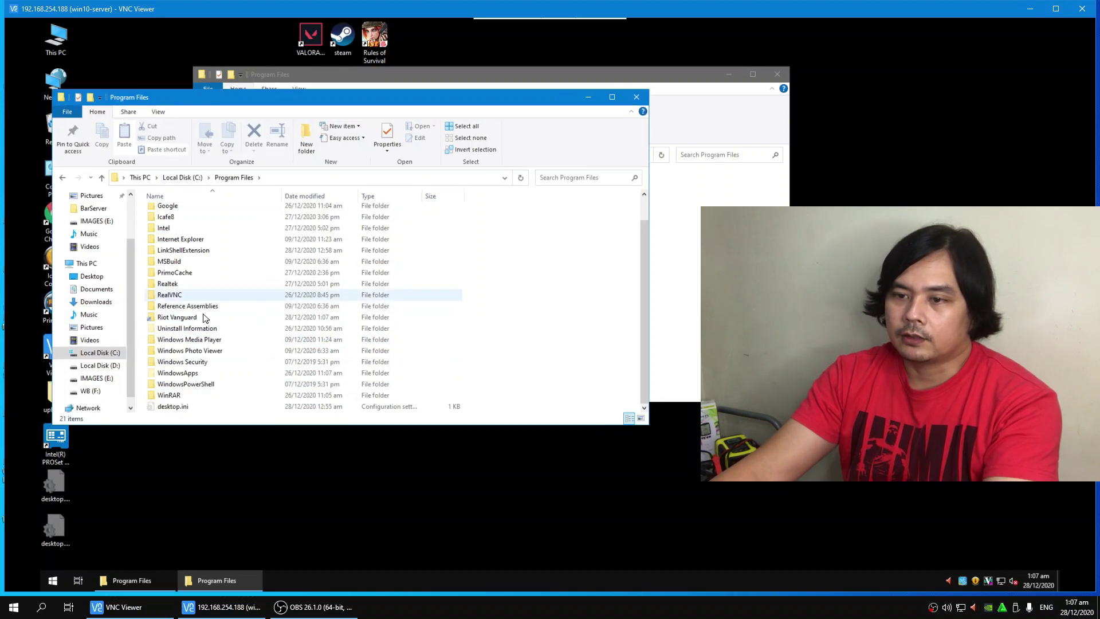
double_click(175, 317)
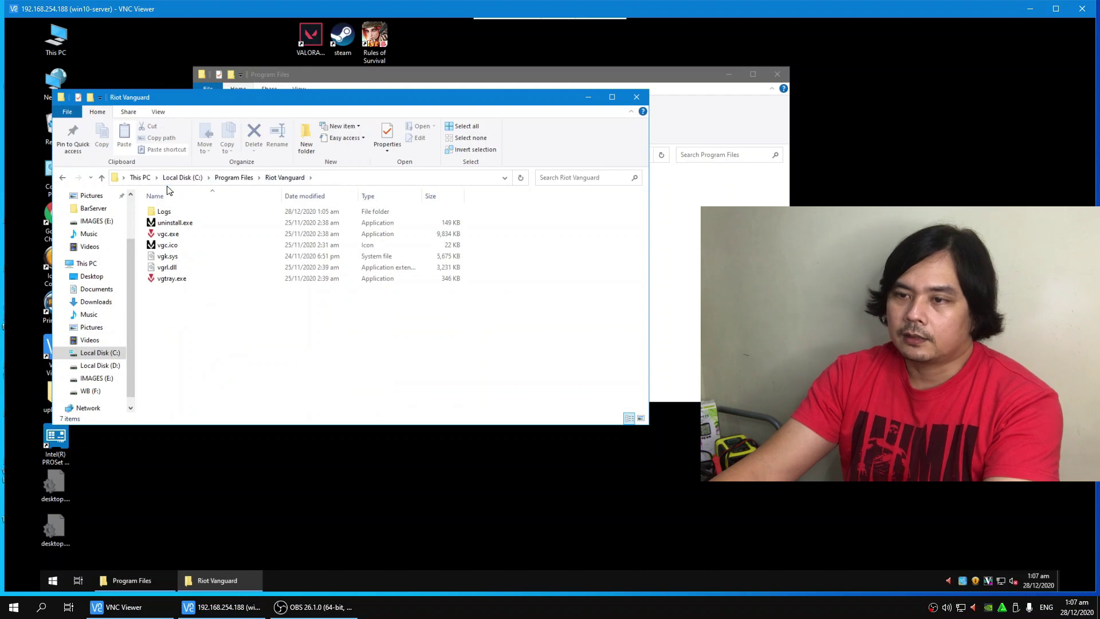
click(364, 179)
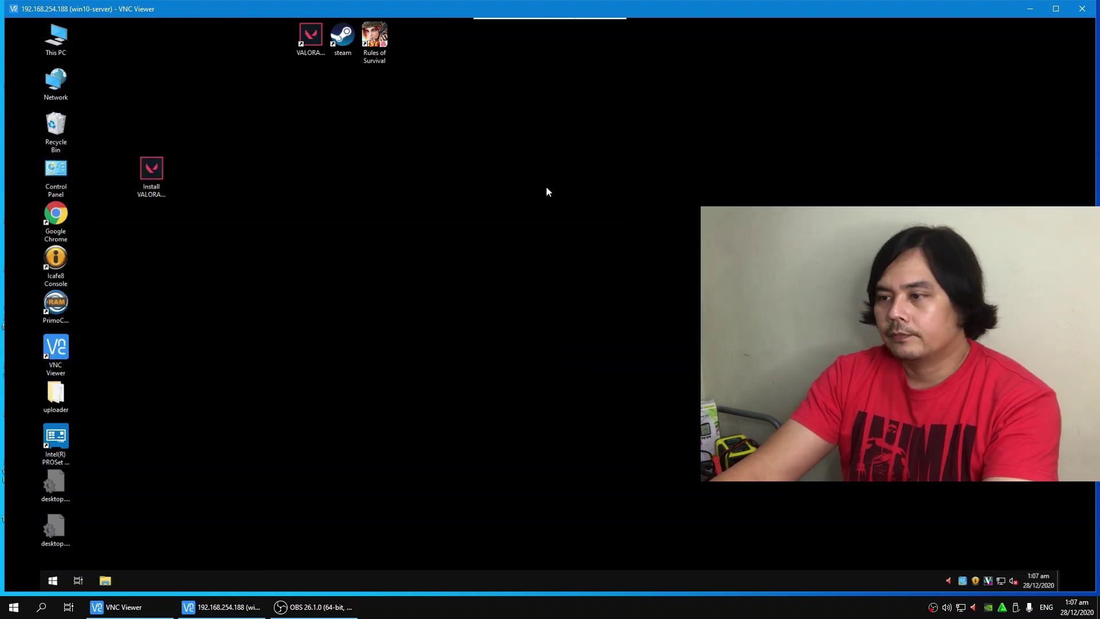
Refresh the desktop and restart the remote server.
right_click(546, 190)
click(611, 241)
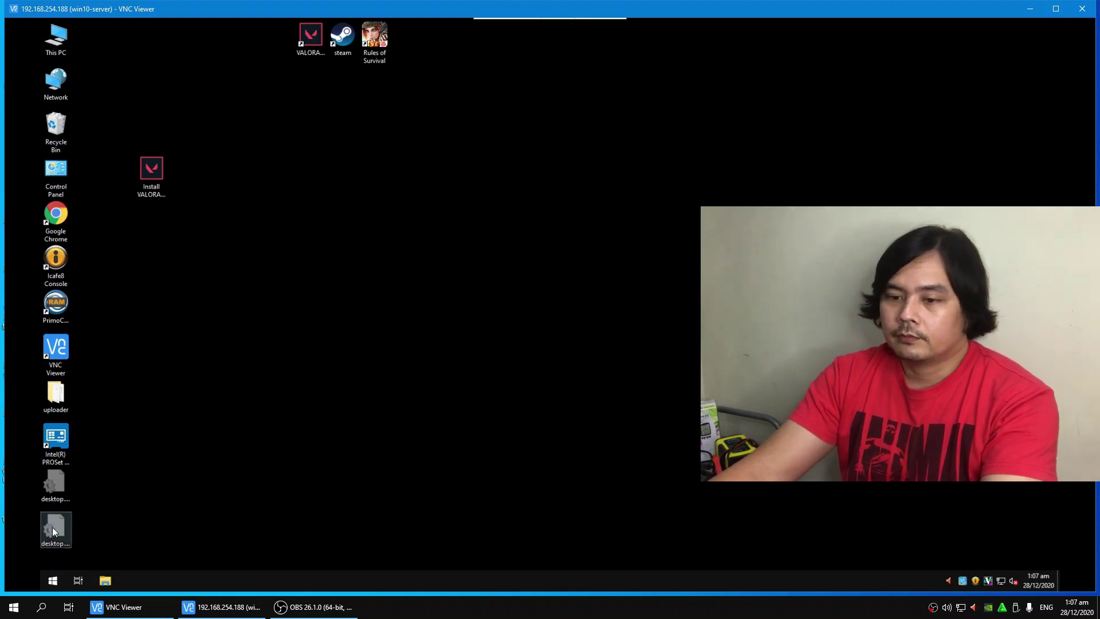
click(52, 580)
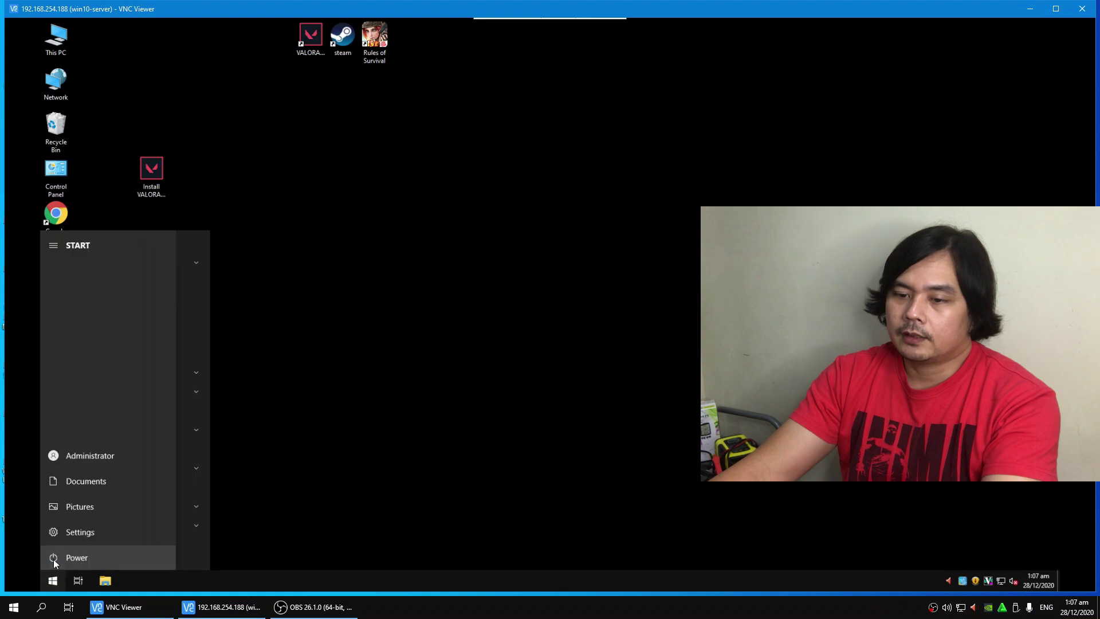
click(1089, 525)
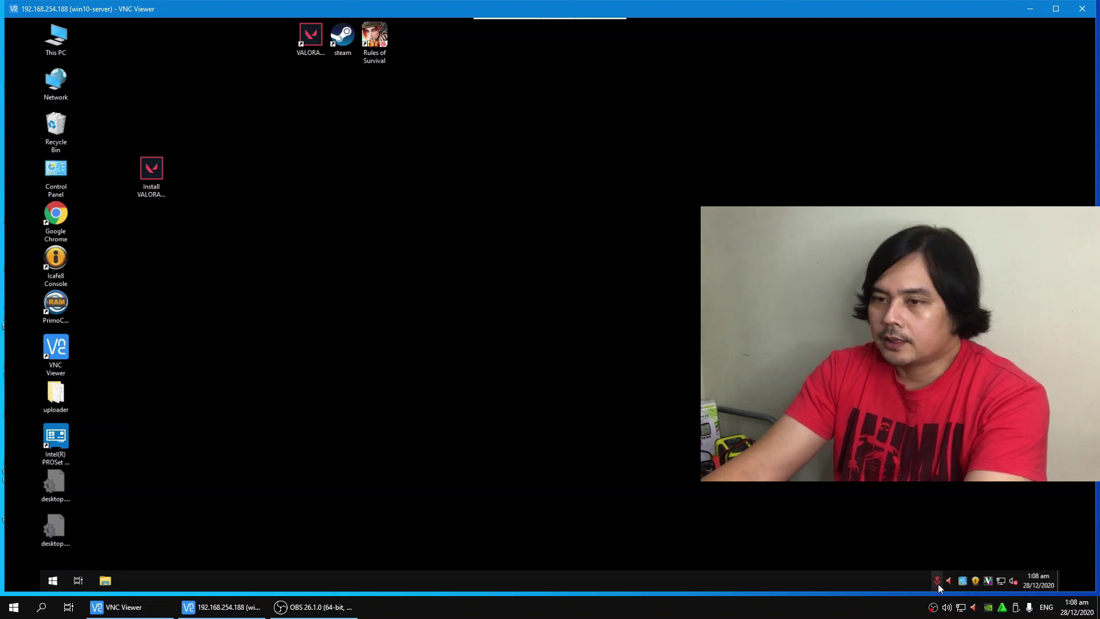
Launch VALORANT and sign in to the Riot Client with the account username and password.
double_click(314, 42)
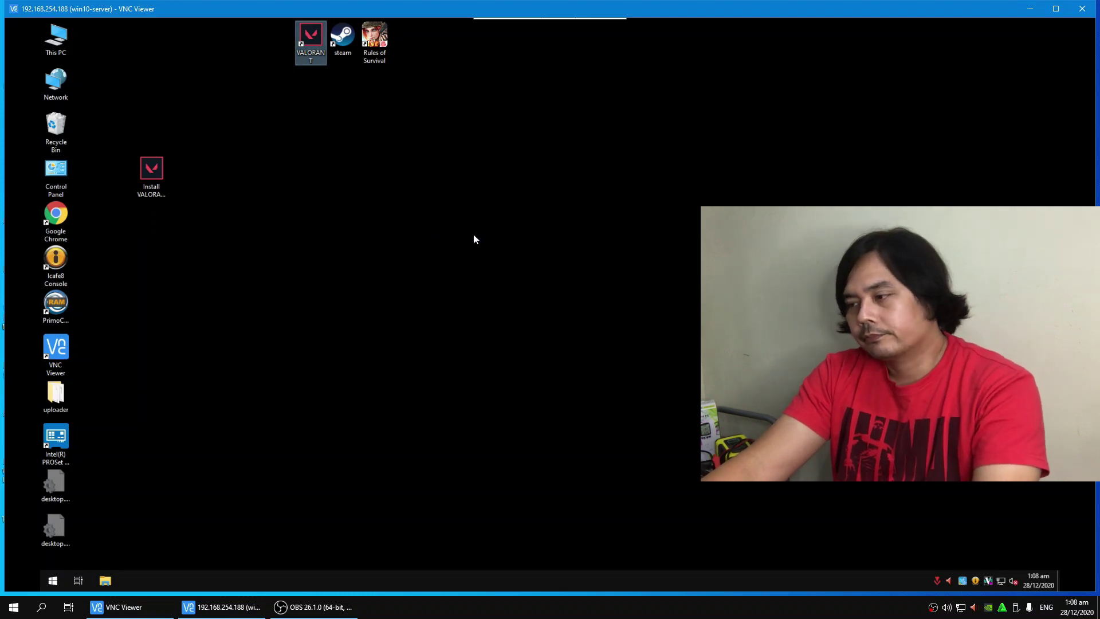
click(490, 196)
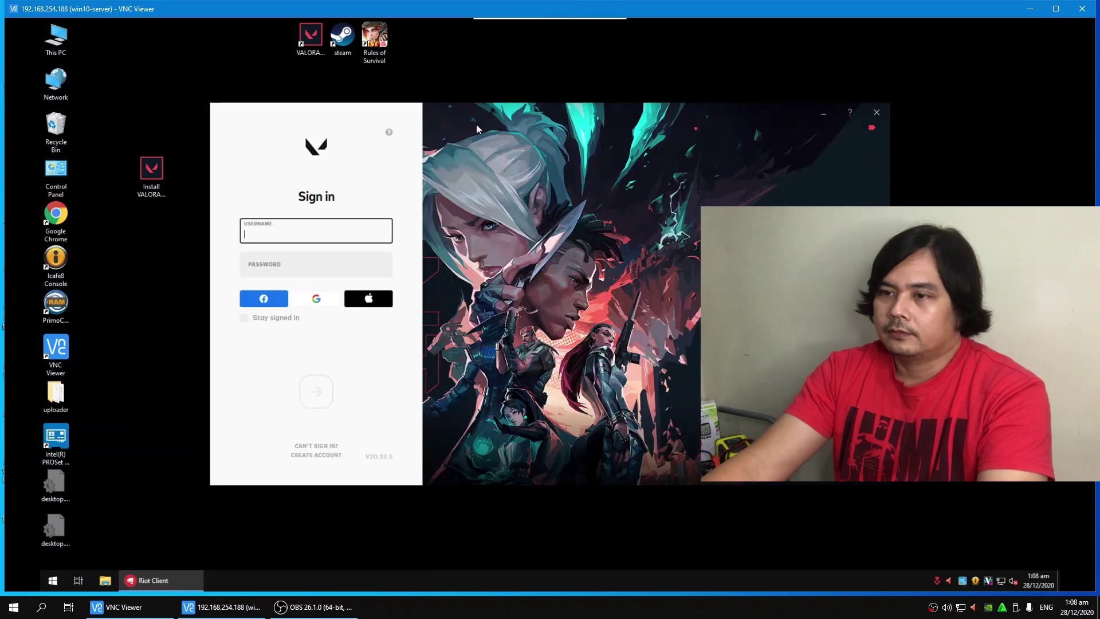
drag(476, 125, 420, 122)
text(und)
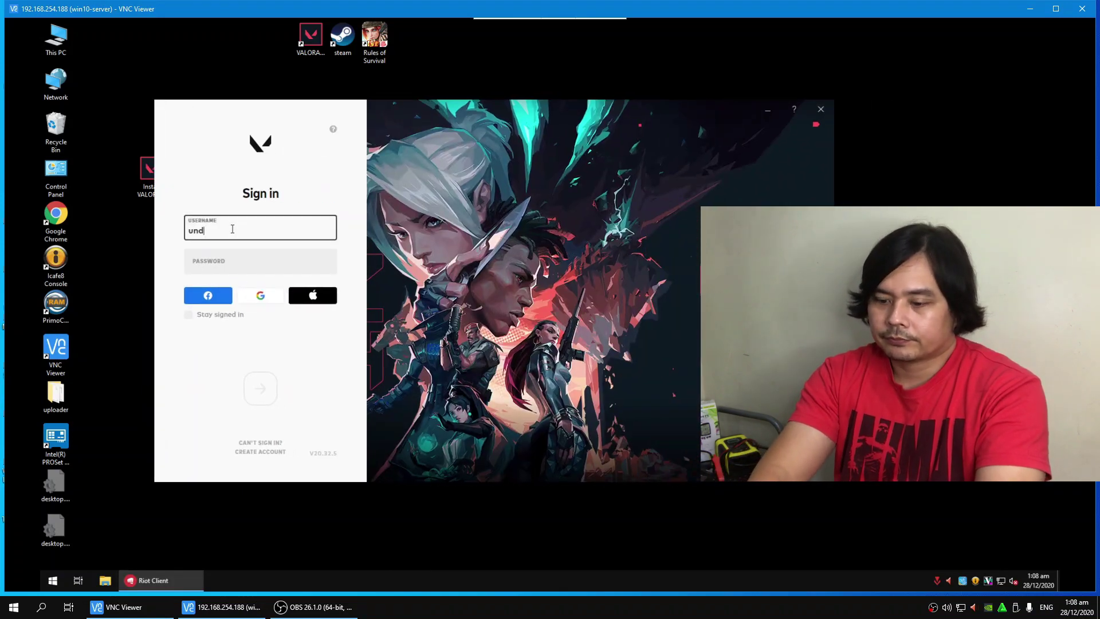
text(ot82)
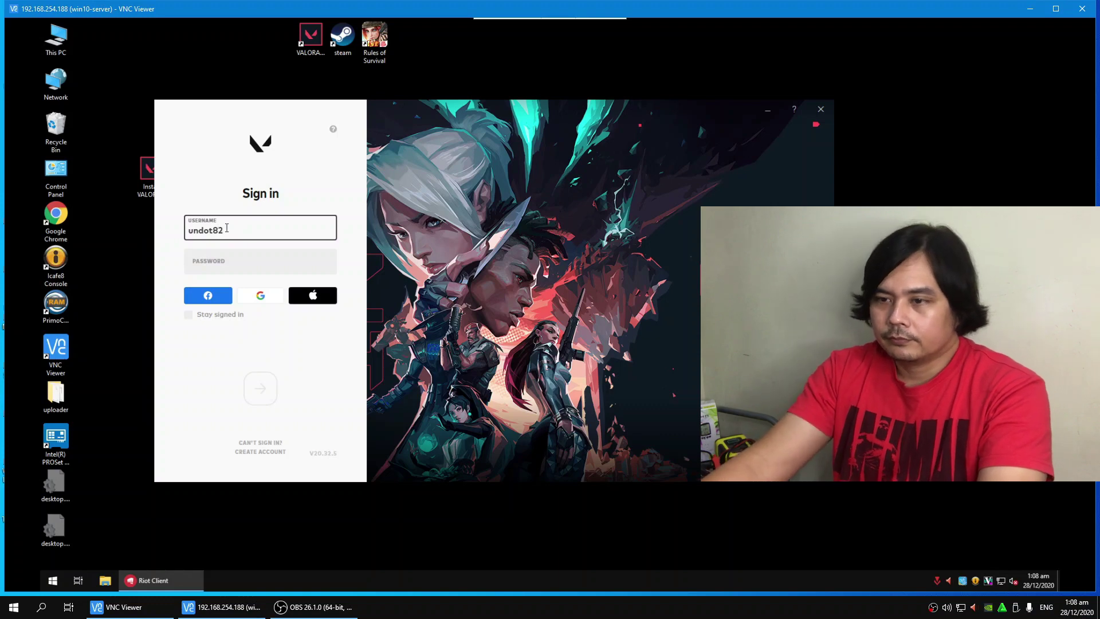
click(234, 269)
text(a)
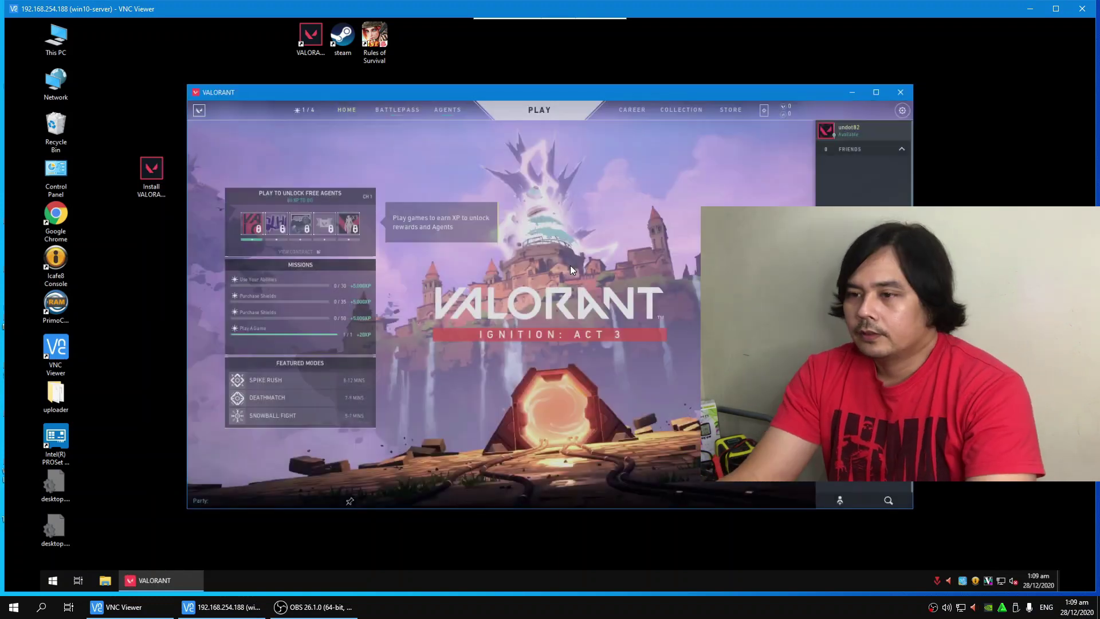
Exit VALORANT to the desktop and confirm leaving the game.
mouse_move(448, 195)
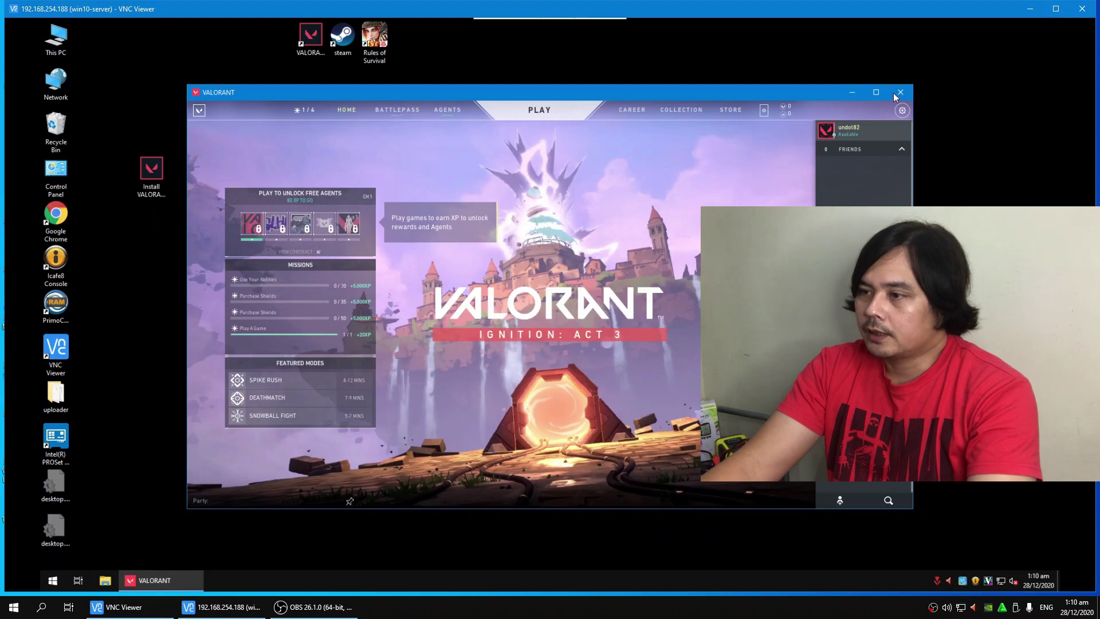
click(902, 110)
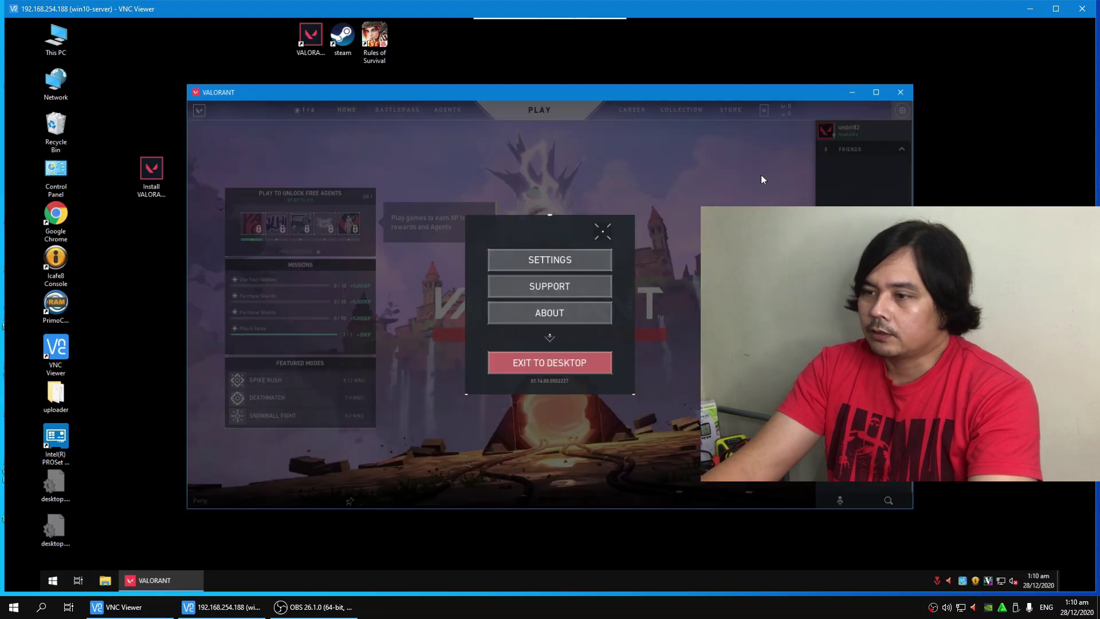
click(545, 367)
click(519, 339)
Turn on the supertube for client PC01 with the Default (Config) restore point, and open its remote desktop in iCafe8.
drag(313, 103, 159, 92)
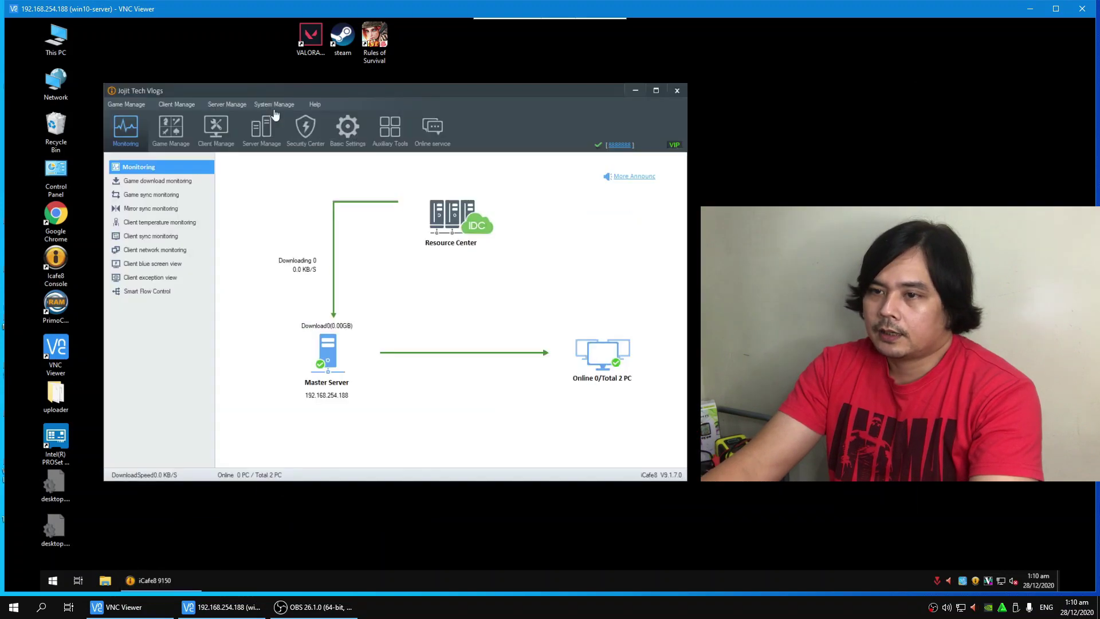
click(217, 130)
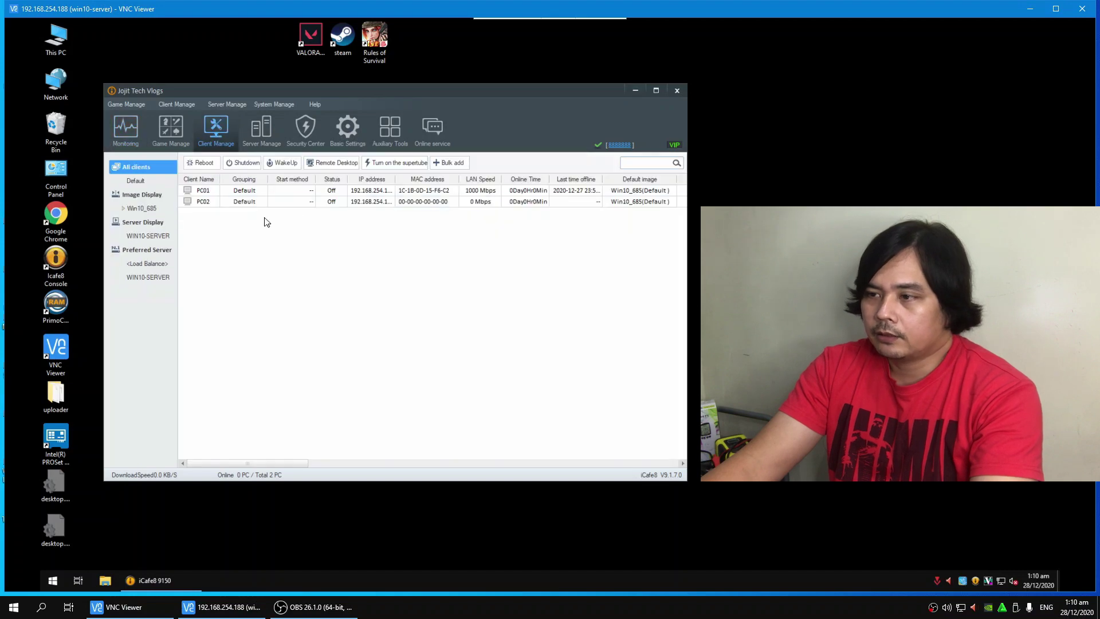
click(343, 192)
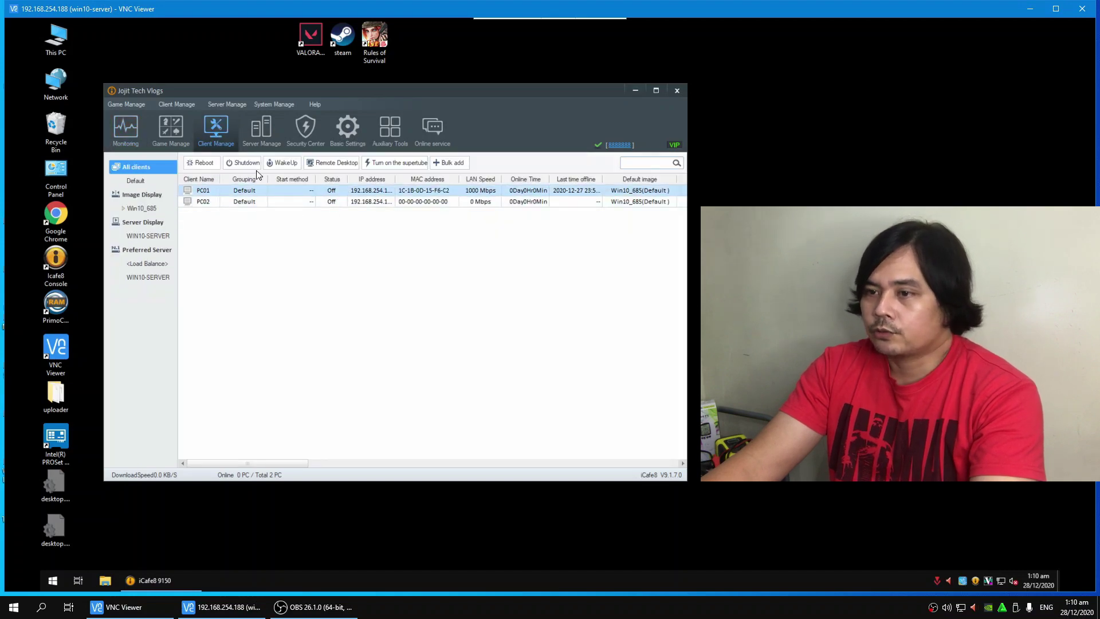
click(396, 165)
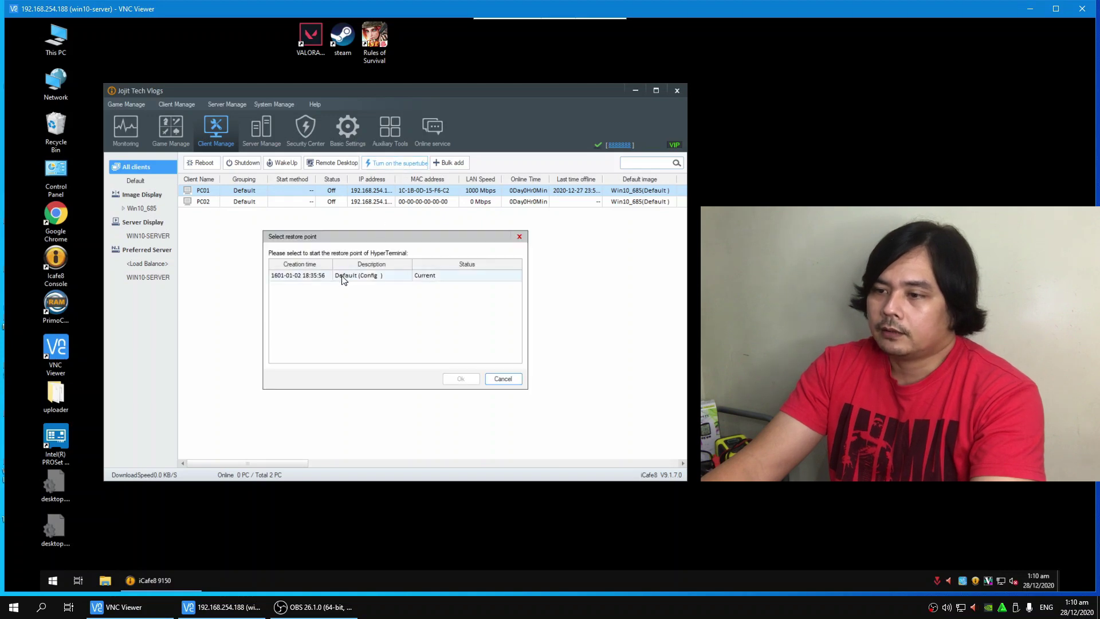
click(347, 277)
click(460, 380)
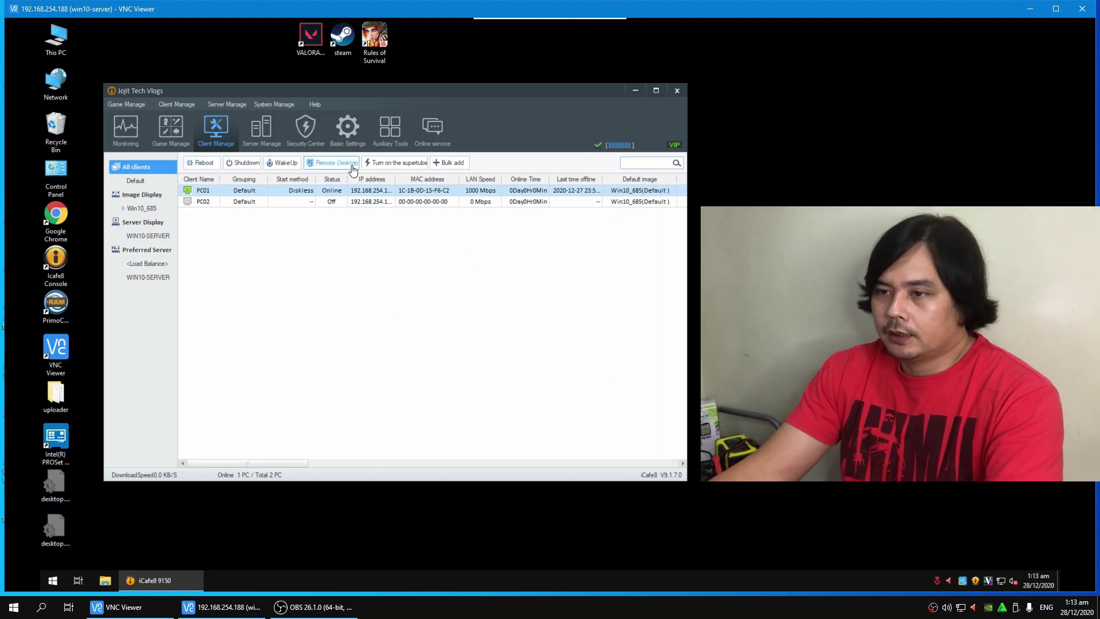
click(348, 168)
click(408, 354)
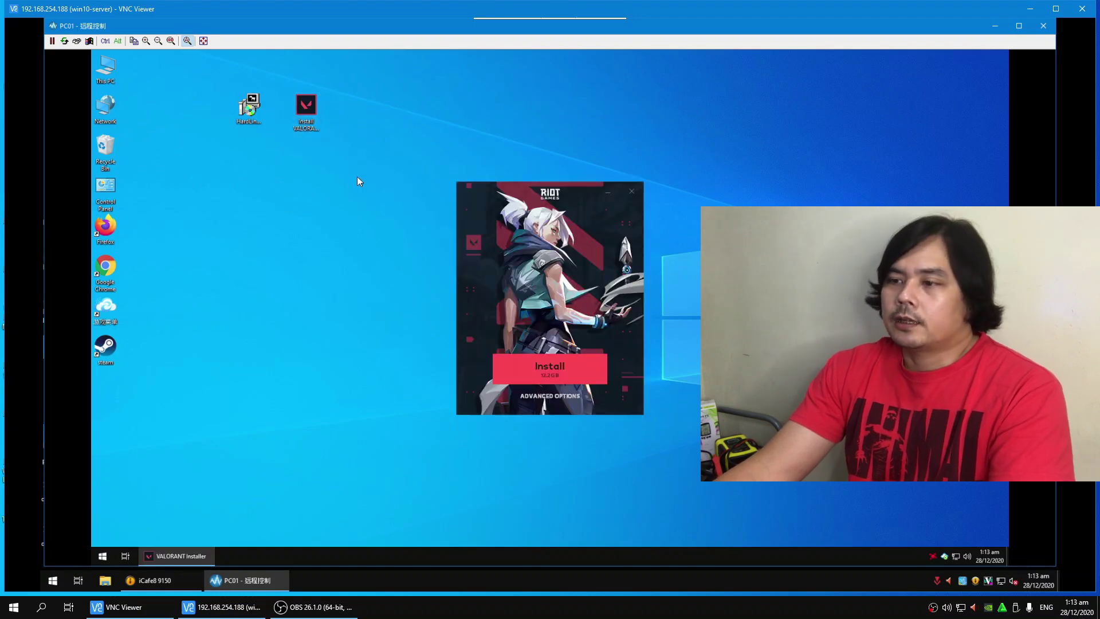
Set VALORANT's install path on PC01 to the D:\Games\Online Games folder and start the installation.
drag(458, 190, 242, 169)
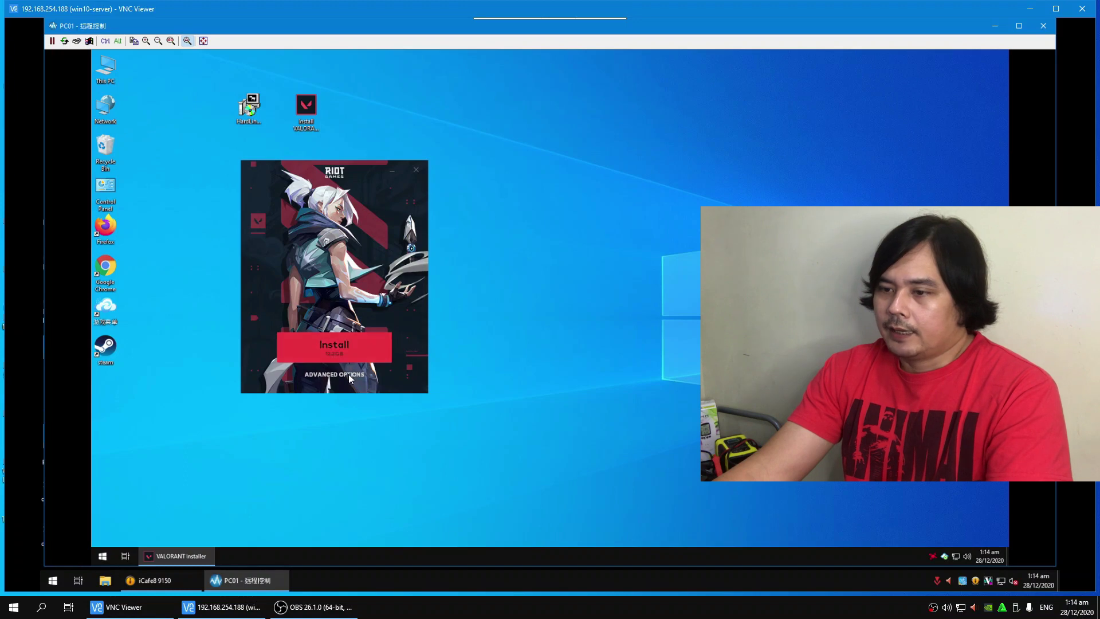
click(315, 379)
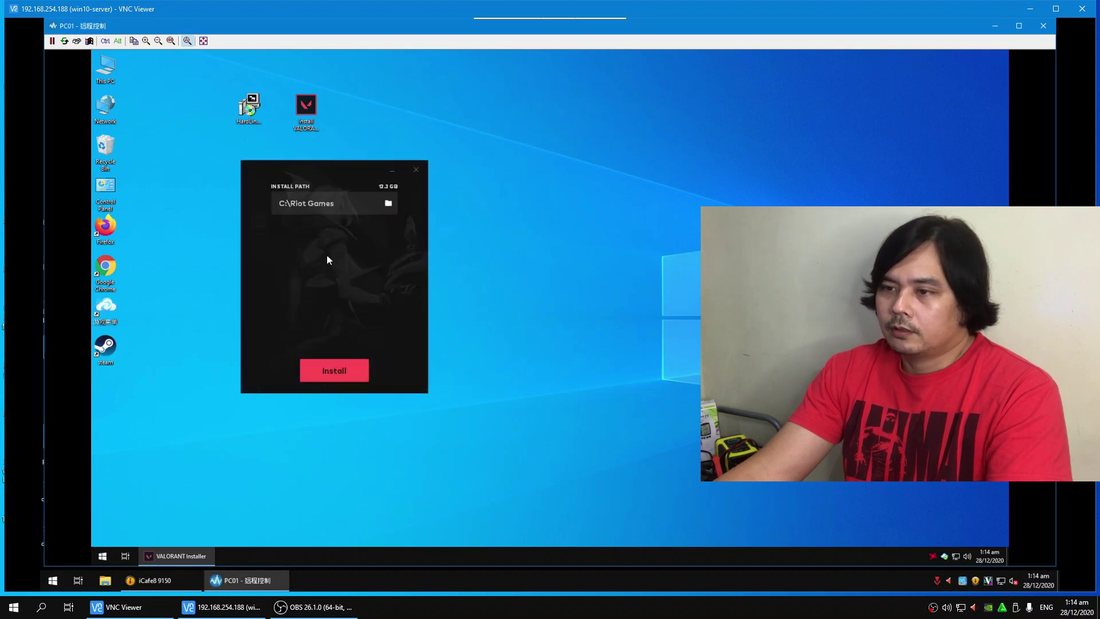
click(389, 203)
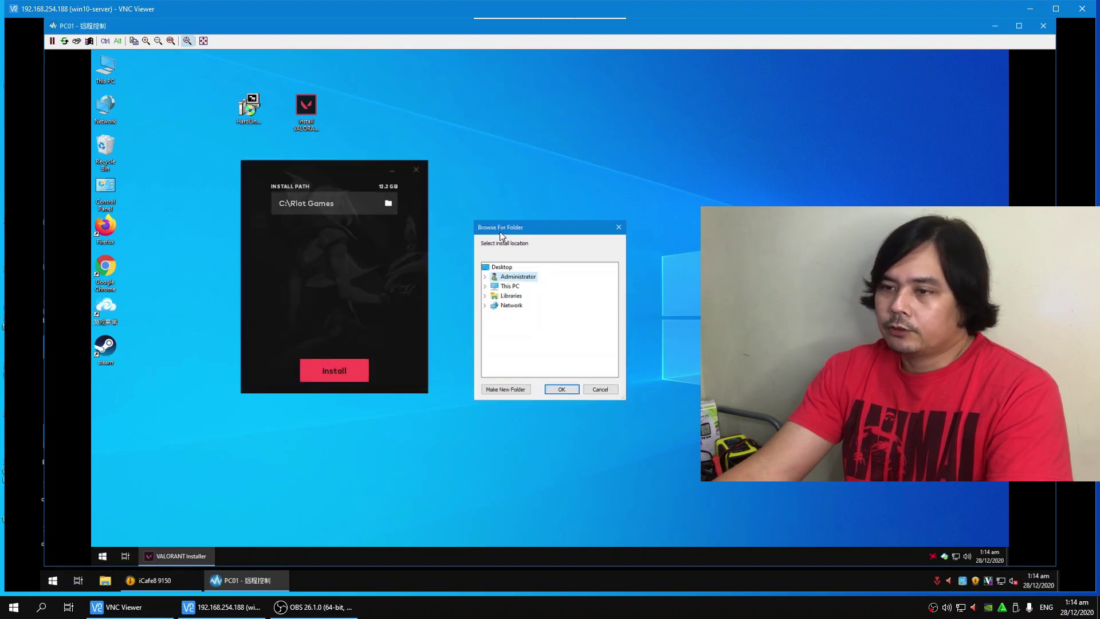
drag(502, 229, 198, 131)
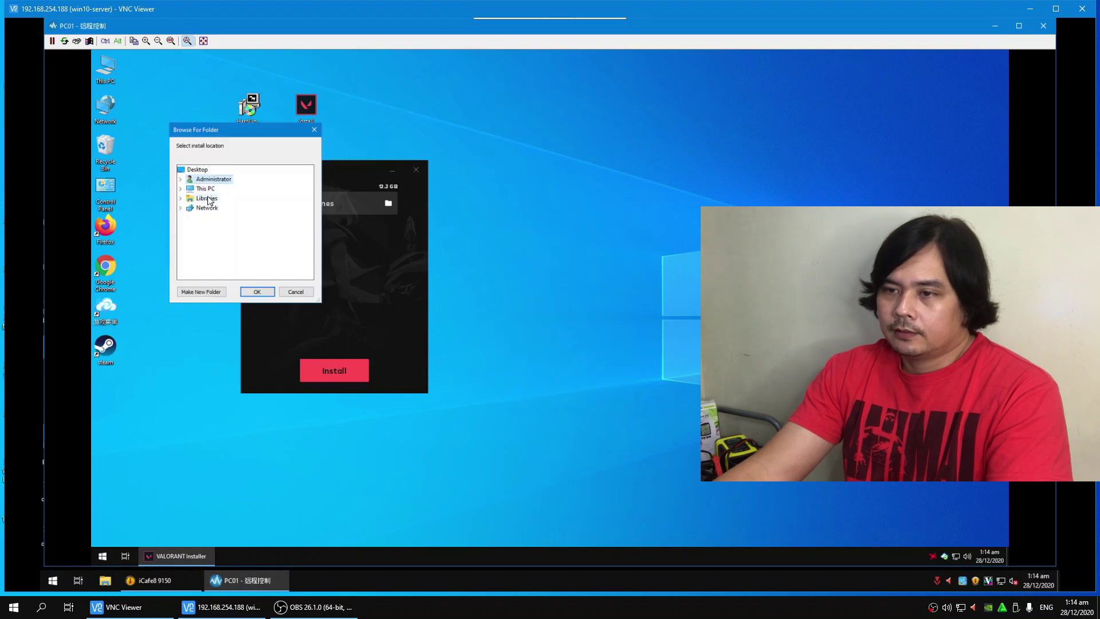
double_click(205, 188)
double_click(229, 264)
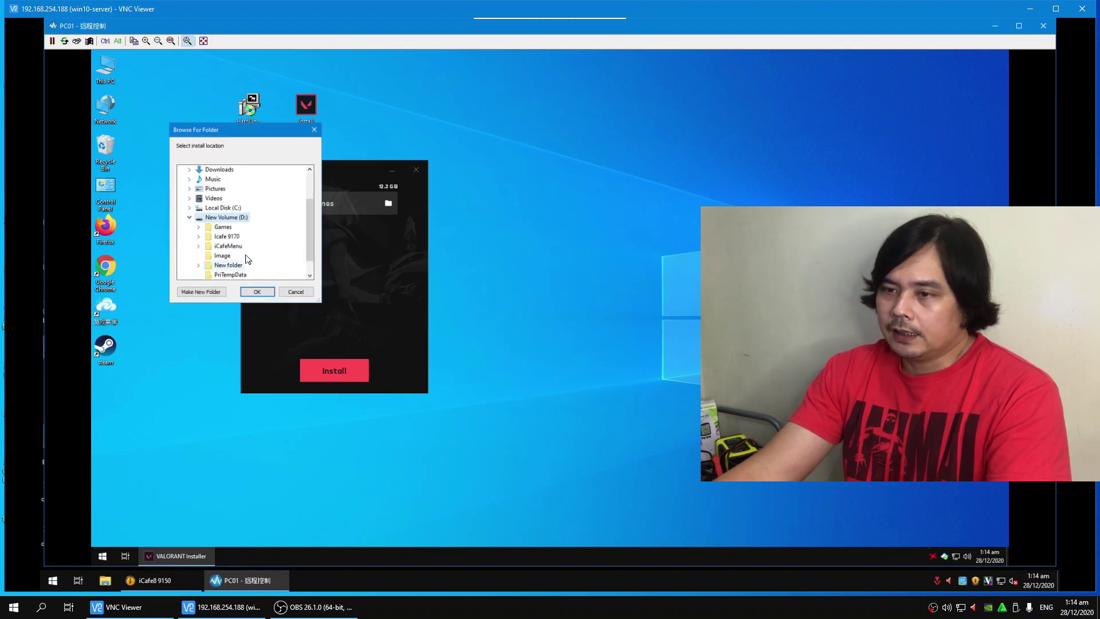
double_click(229, 231)
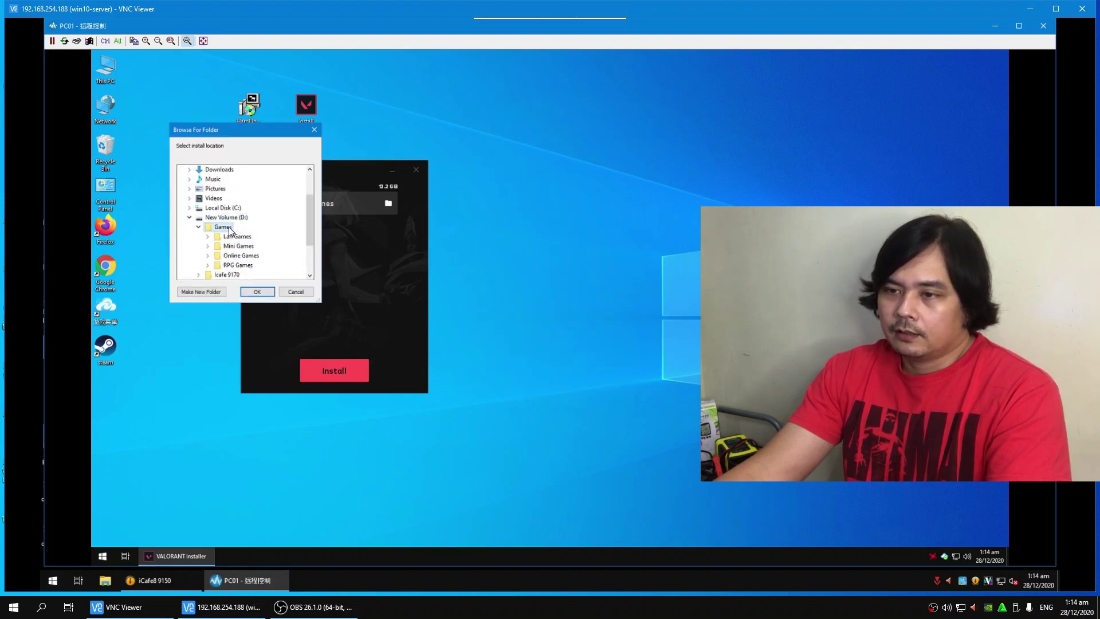
double_click(242, 255)
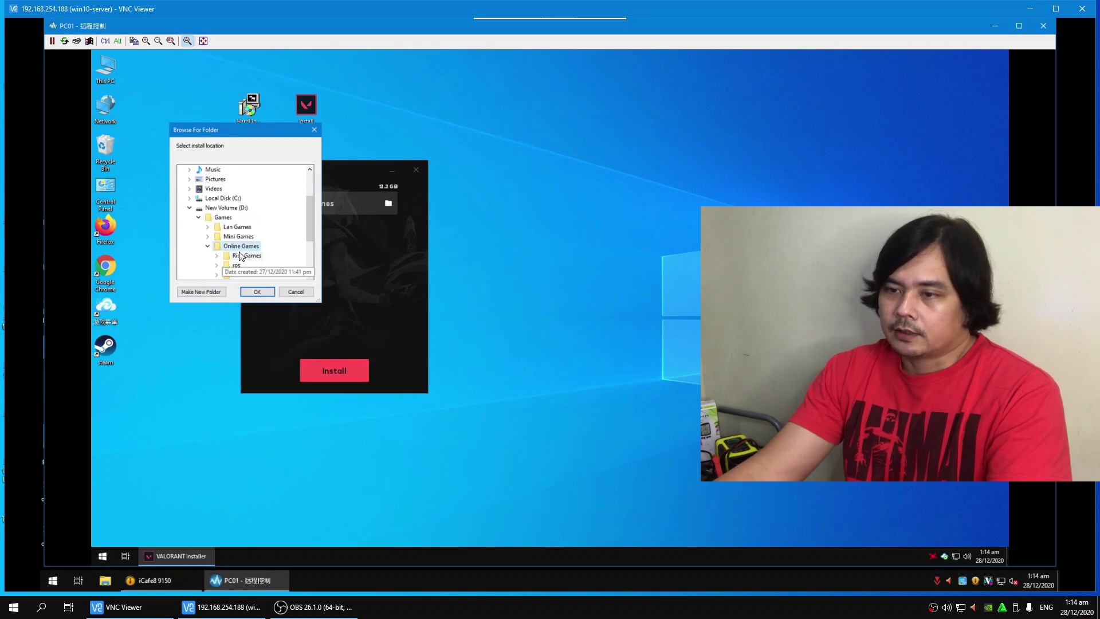
click(267, 294)
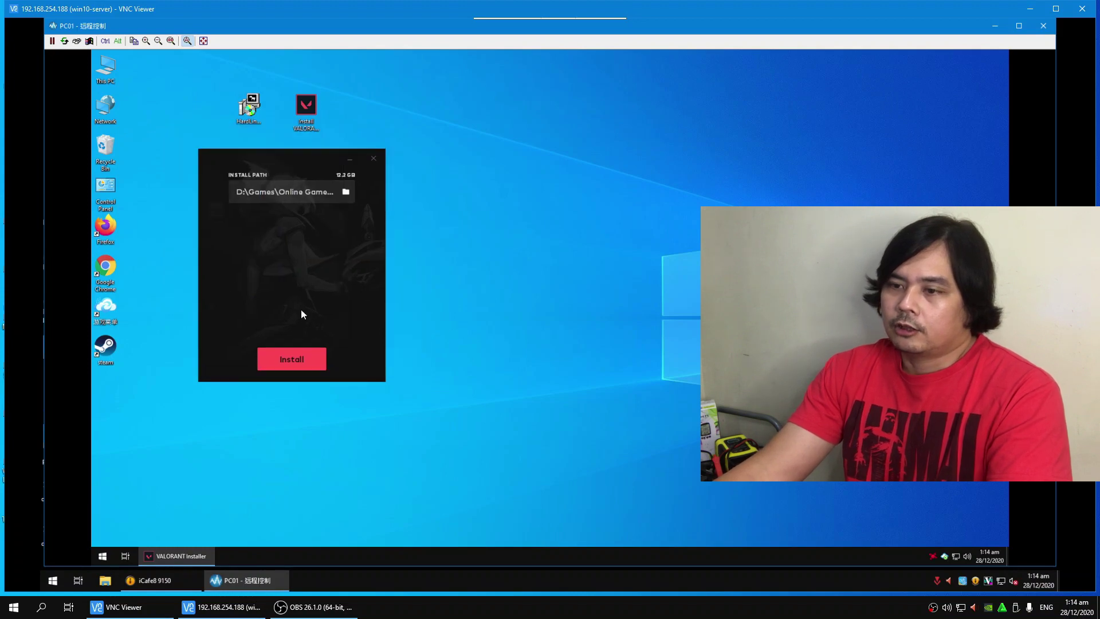
click(292, 361)
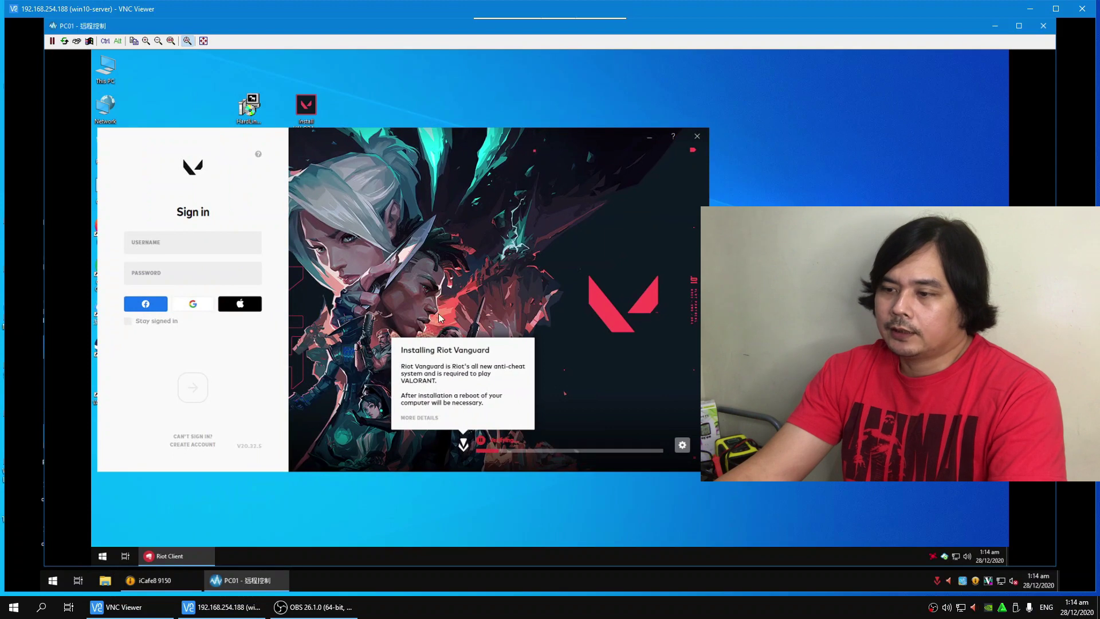
Close the Riot Client sign-in window on PC01 and refresh the desktop.
click(697, 136)
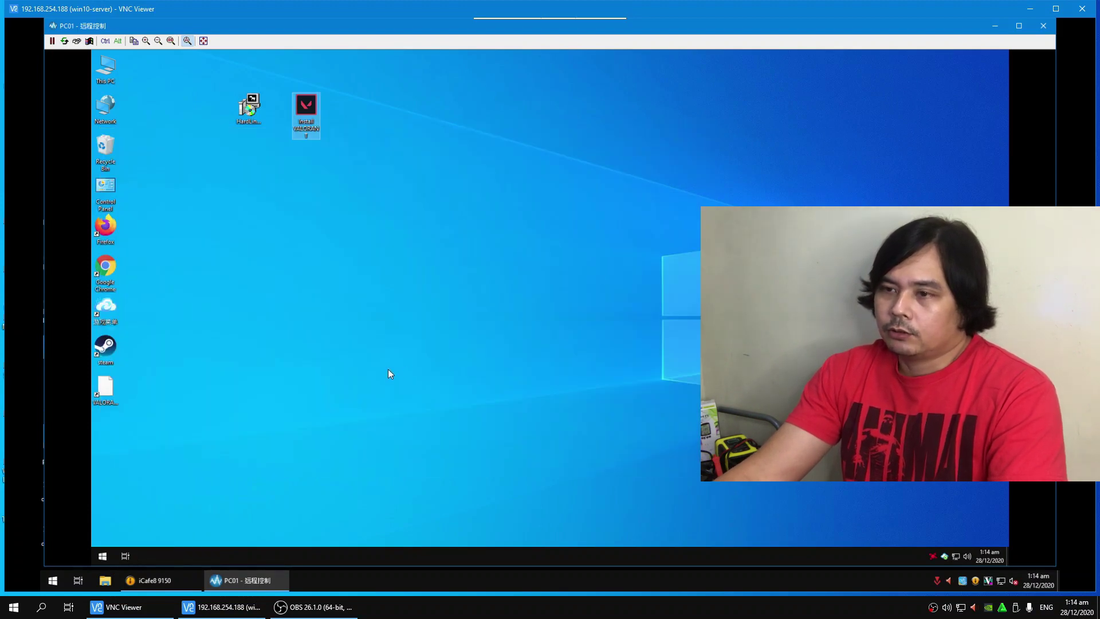
right_click(338, 254)
click(374, 293)
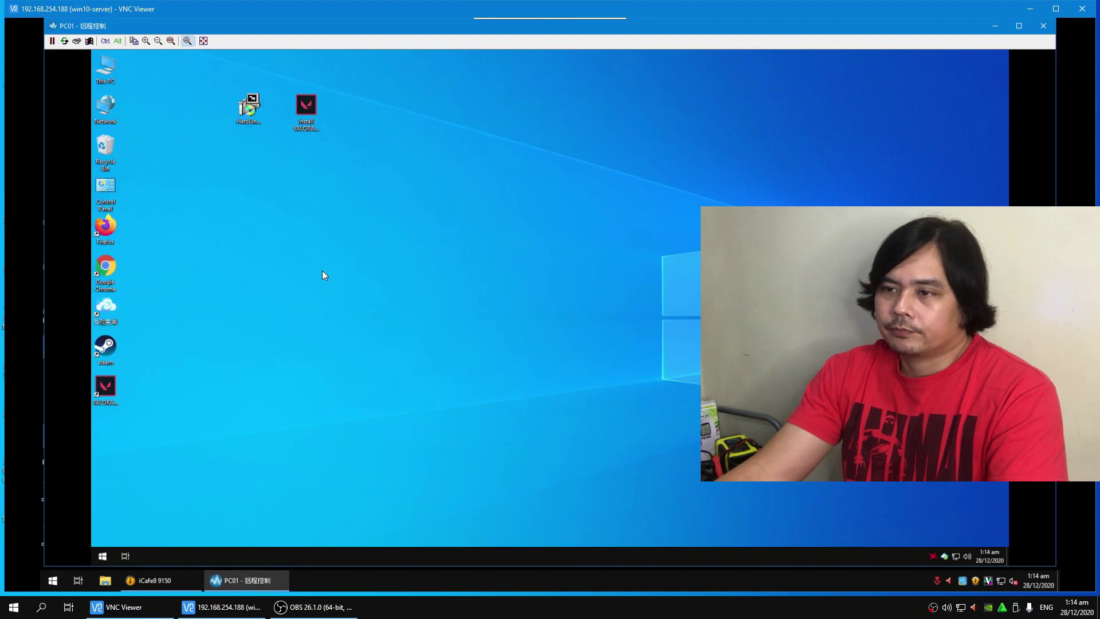
right_click(308, 265)
click(313, 291)
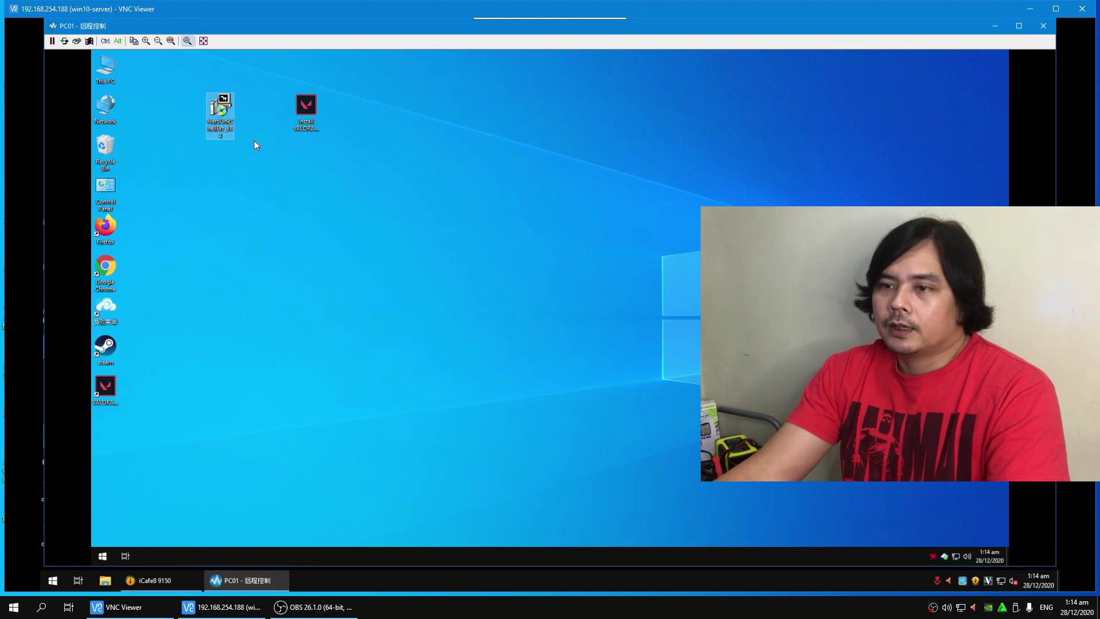
Install Link Shell Extension in English to its default Program Files folder, and allow Explorer to restart.
double_click(226, 102)
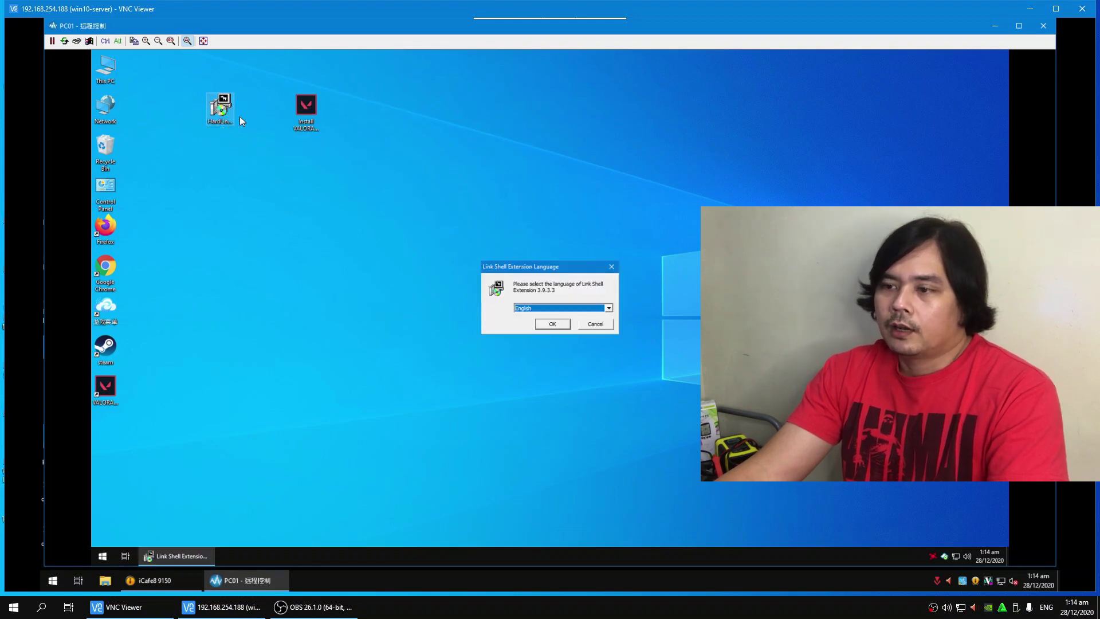
click(552, 325)
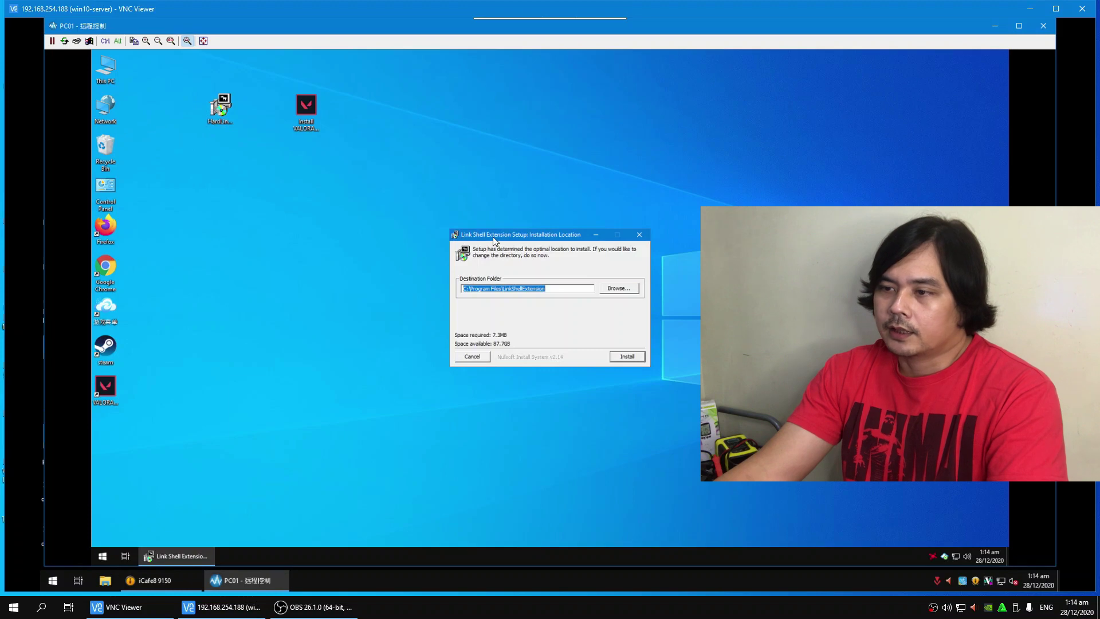
drag(494, 236, 259, 201)
click(385, 320)
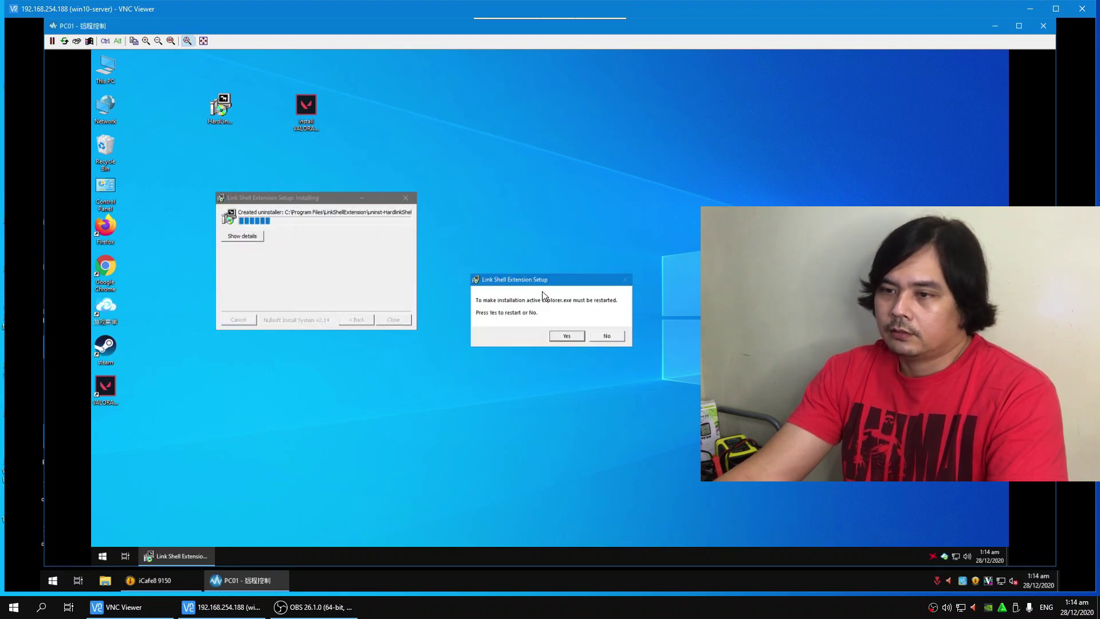
drag(539, 281, 369, 258)
click(398, 314)
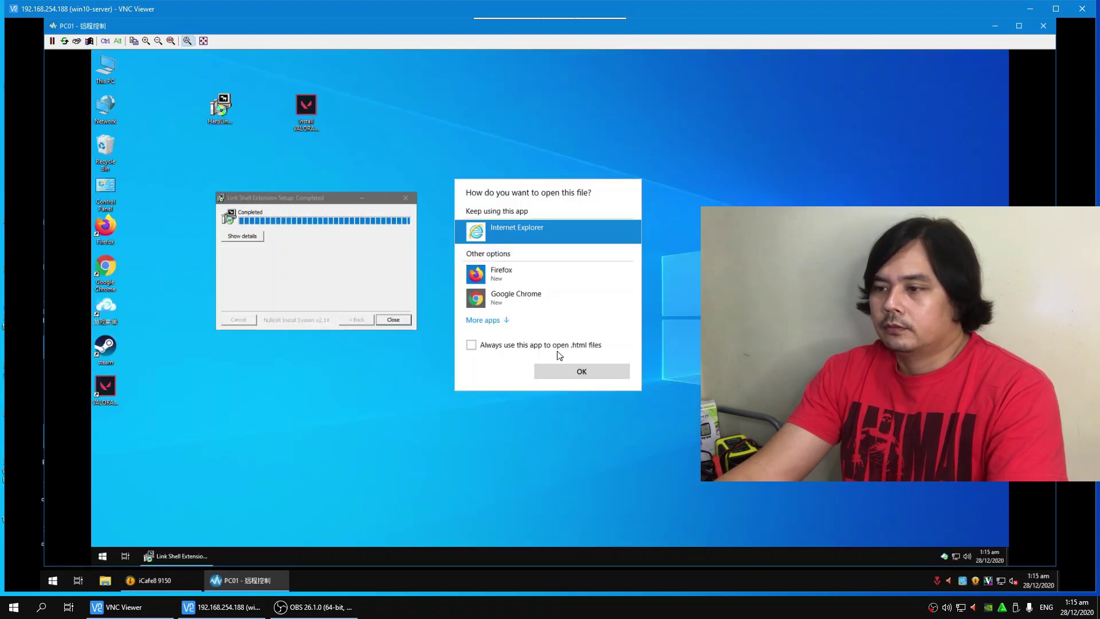
Choose Google Chrome to open the extension's HTML file and close the completed Link Shell Extension setup.
click(516, 297)
click(570, 372)
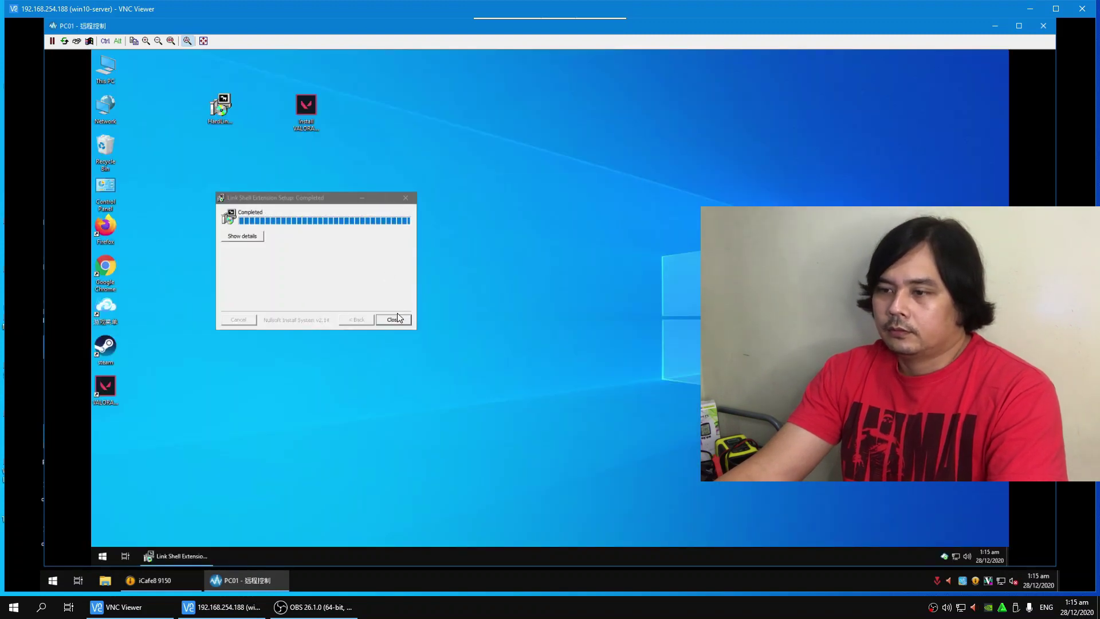
click(394, 319)
Open This PC on PC01's desktop and reposition its window.
right_click(287, 200)
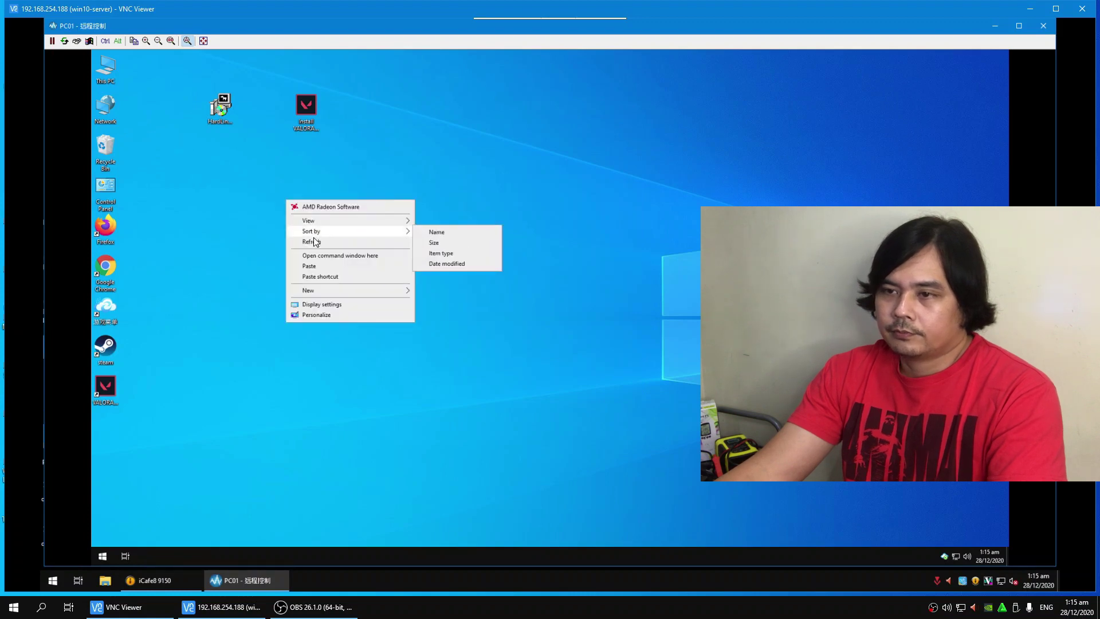
click(106, 81)
double_click(106, 75)
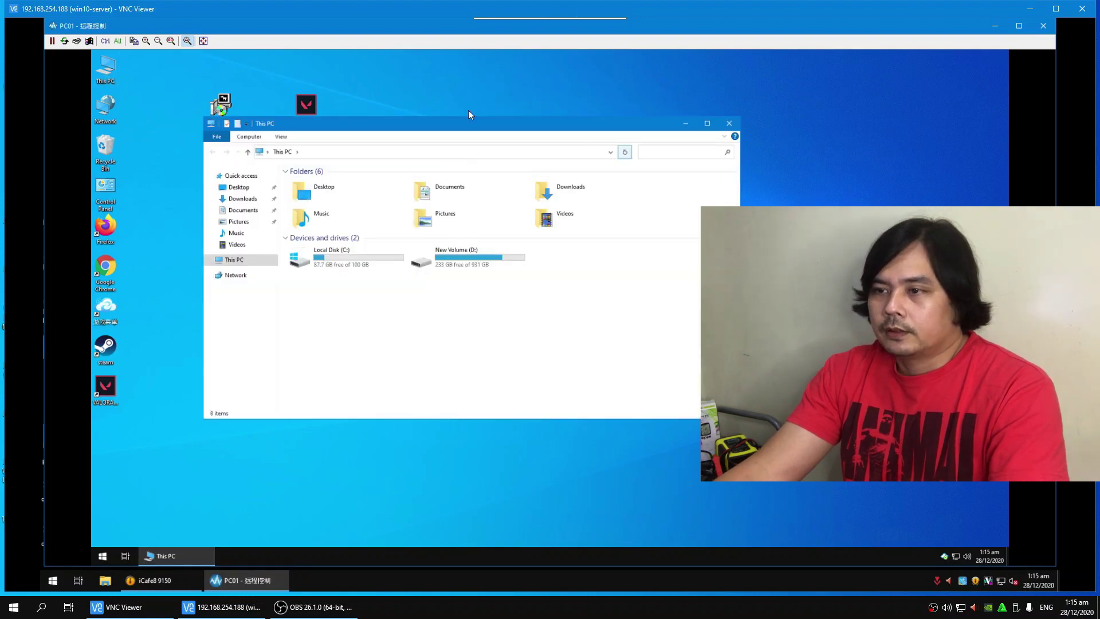
drag(448, 124, 413, 146)
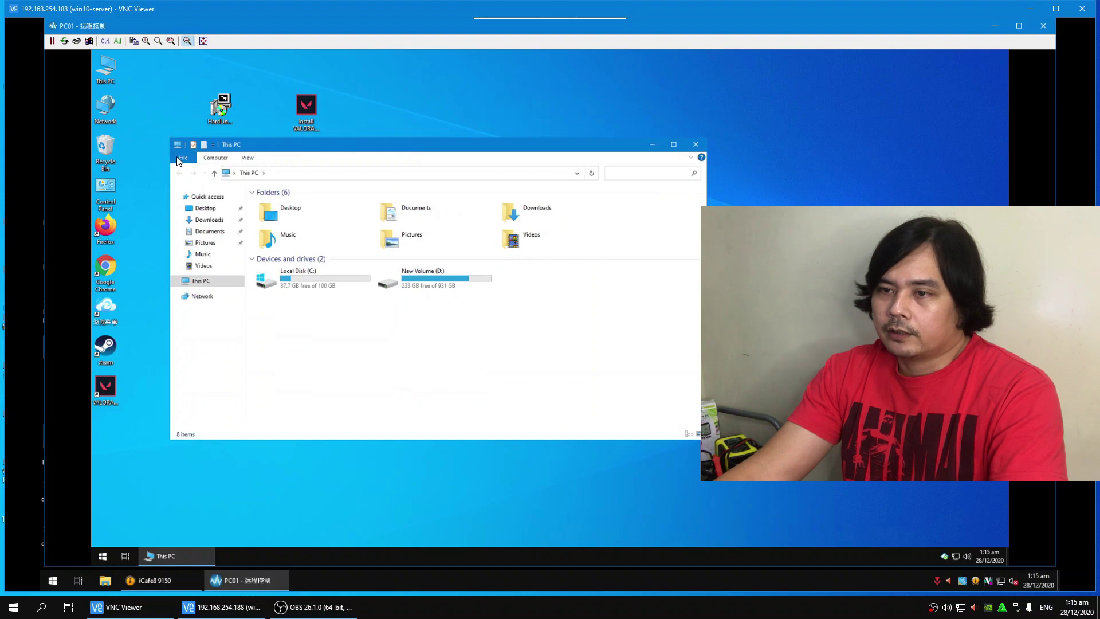
In Folder Options, turn off hiding of empty drives, known file extensions and protected operating system files, turn off Show drive letters, and apply.
click(183, 157)
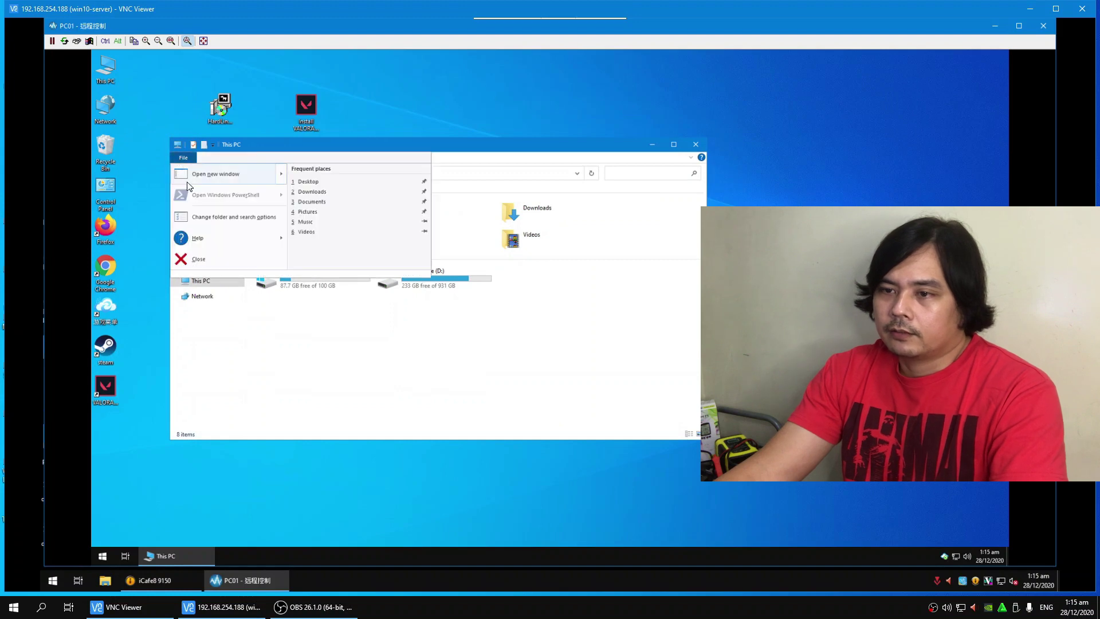
click(217, 216)
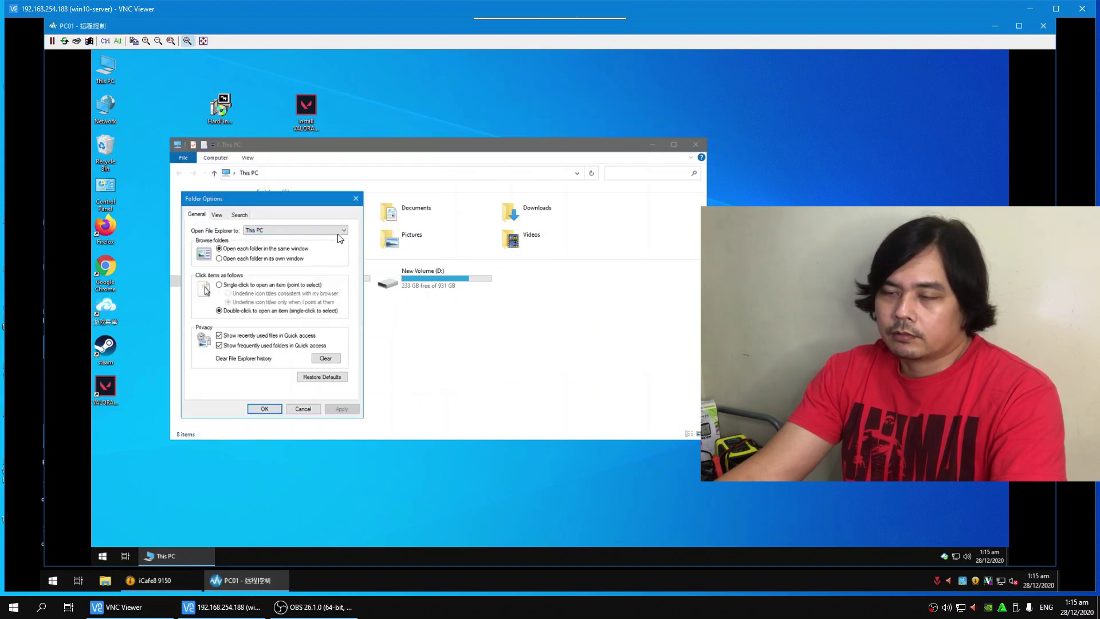
click(224, 221)
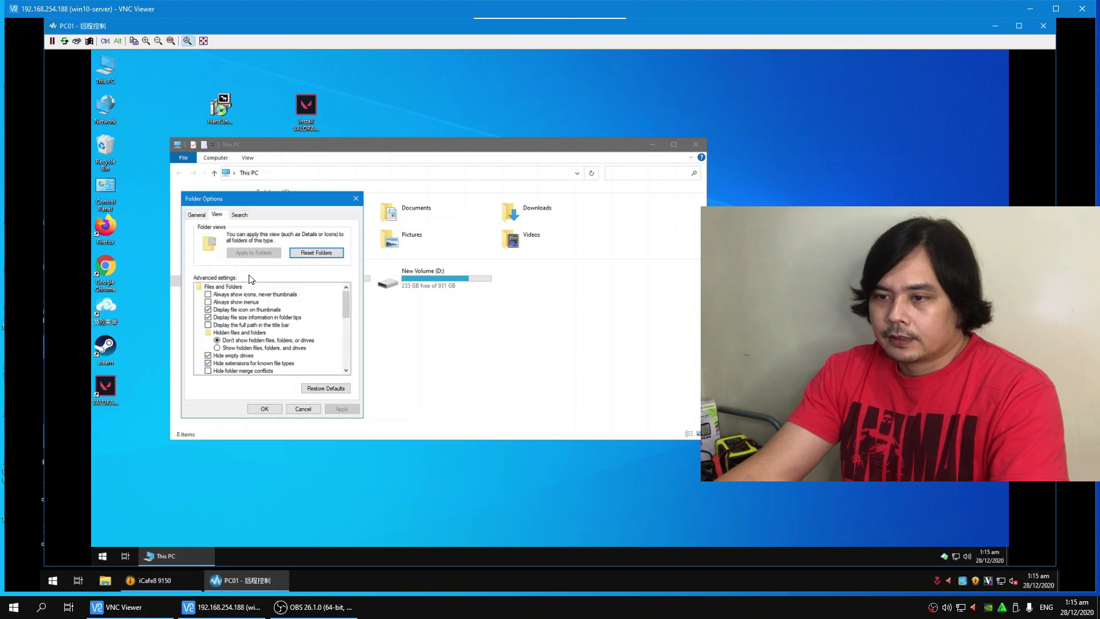
scroll(276, 327, down, 2)
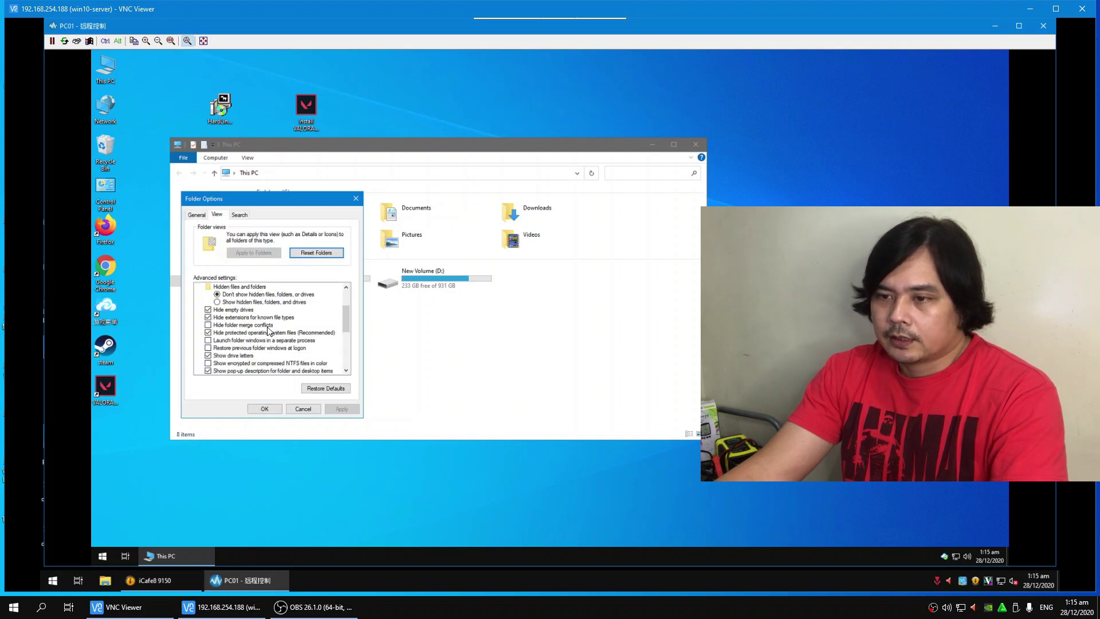
click(227, 310)
click(231, 317)
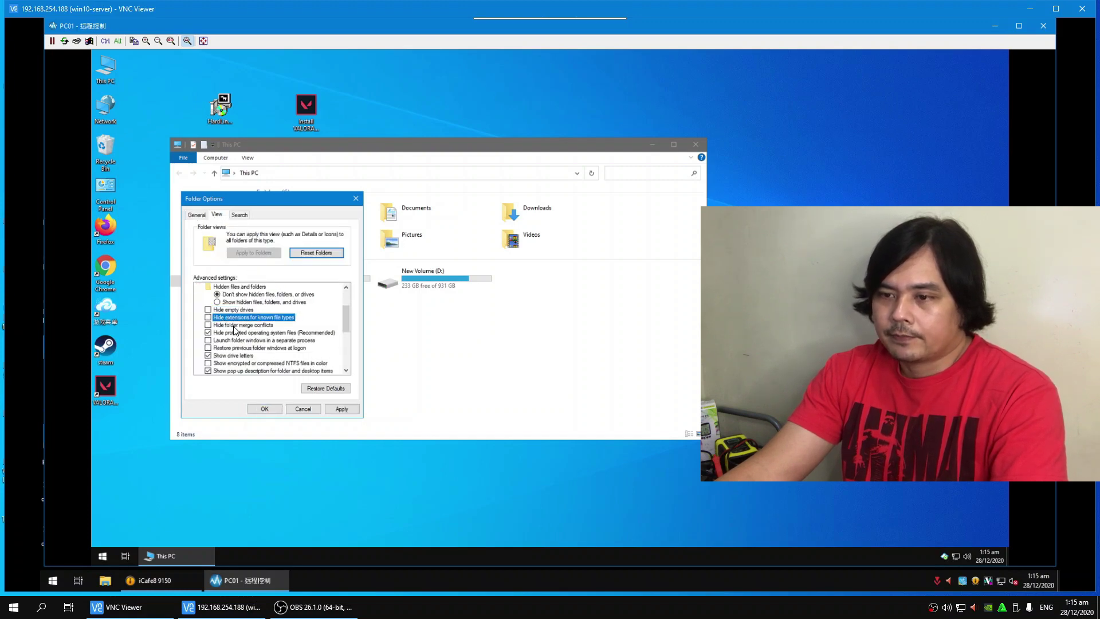
click(233, 333)
click(622, 317)
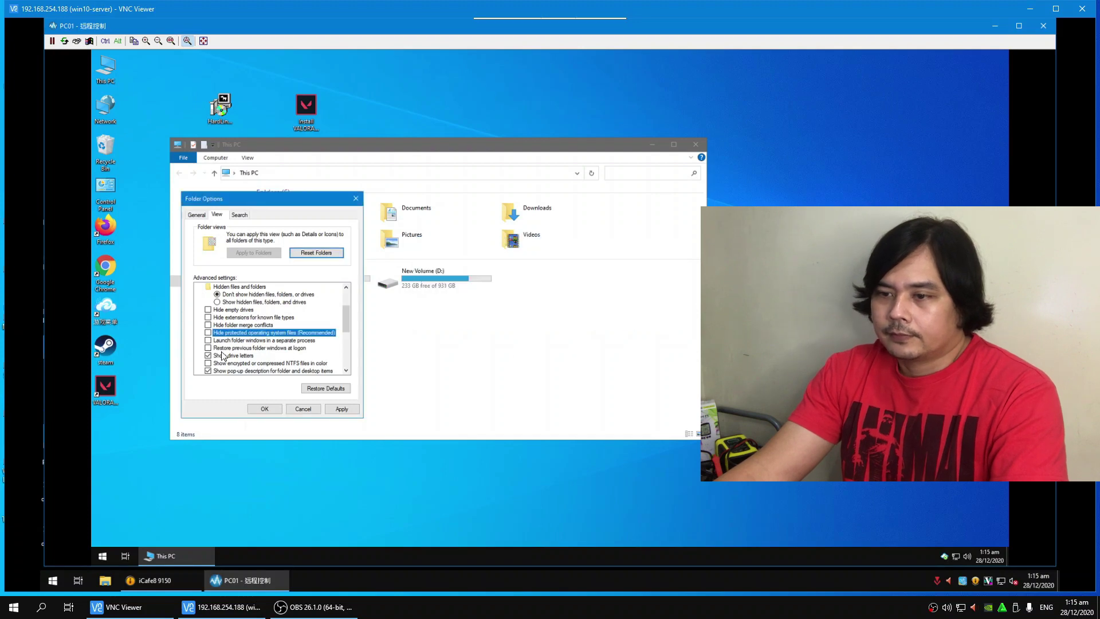
click(232, 356)
click(342, 409)
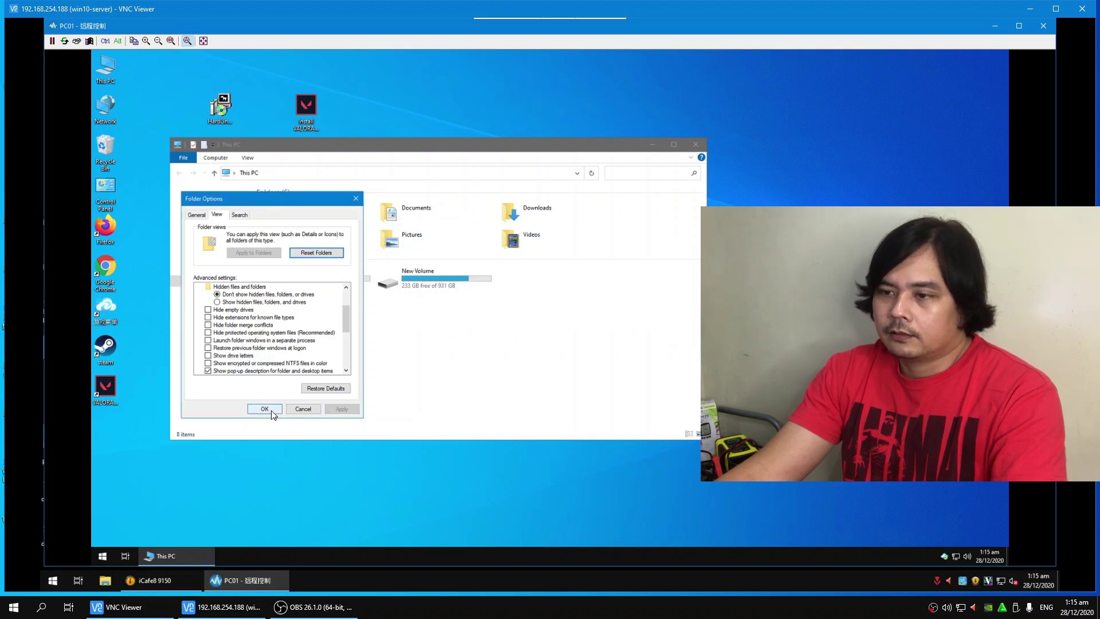
Confirm the Folder Options, open Local Disk from This PC, and reposition its window.
click(265, 409)
double_click(292, 280)
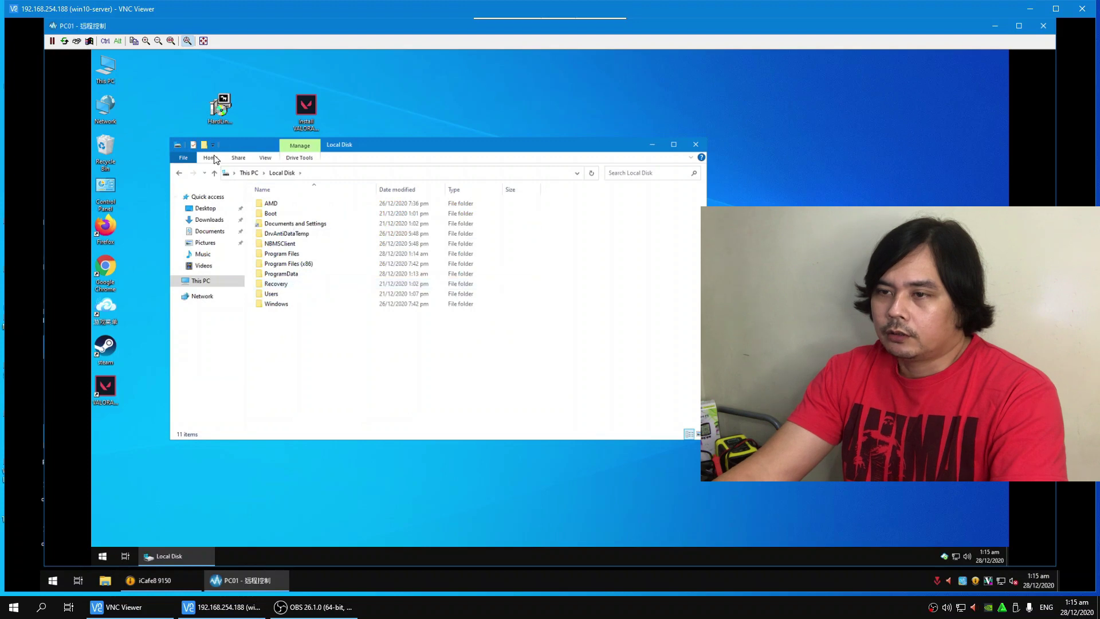
drag(232, 140, 193, 147)
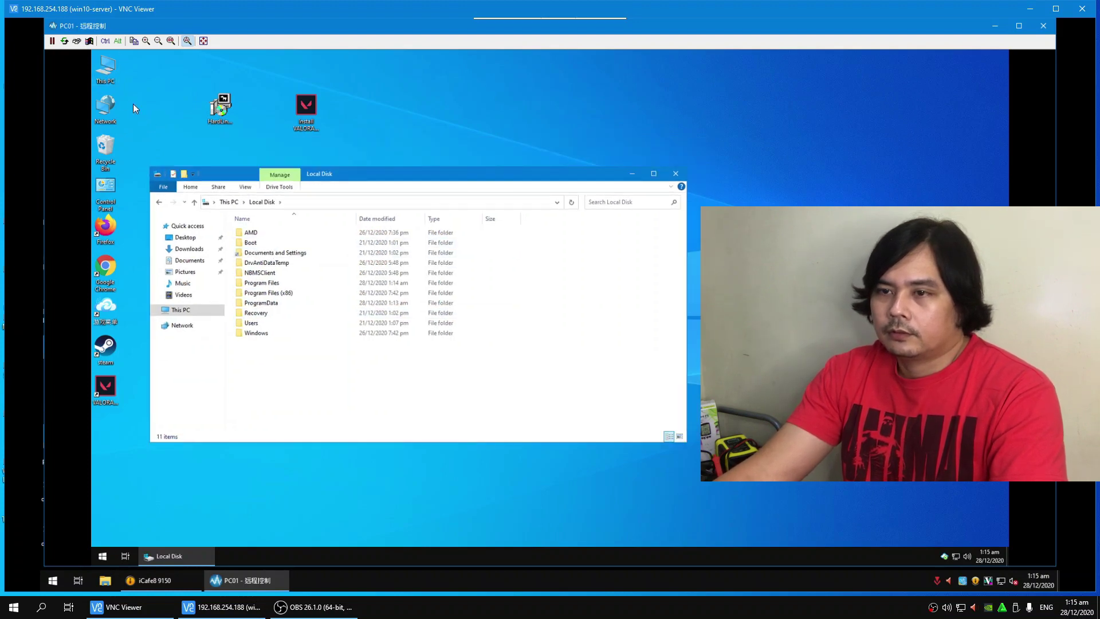
Open a second This PC window and go to the Riot Games folder in New Volume > Games > Online Games.
double_click(107, 71)
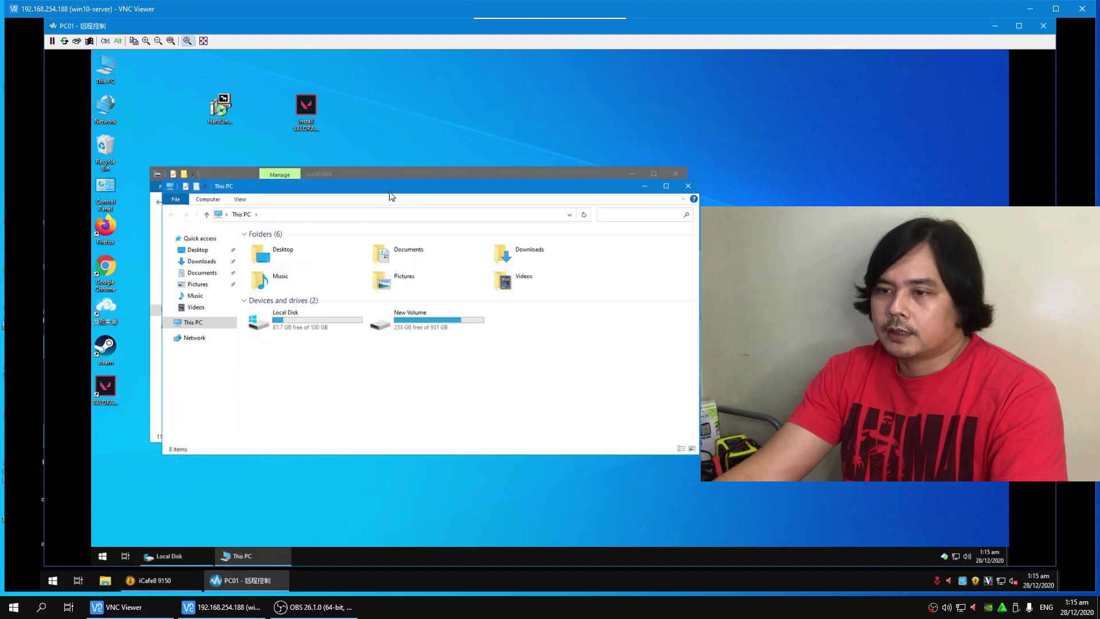
double_click(427, 320)
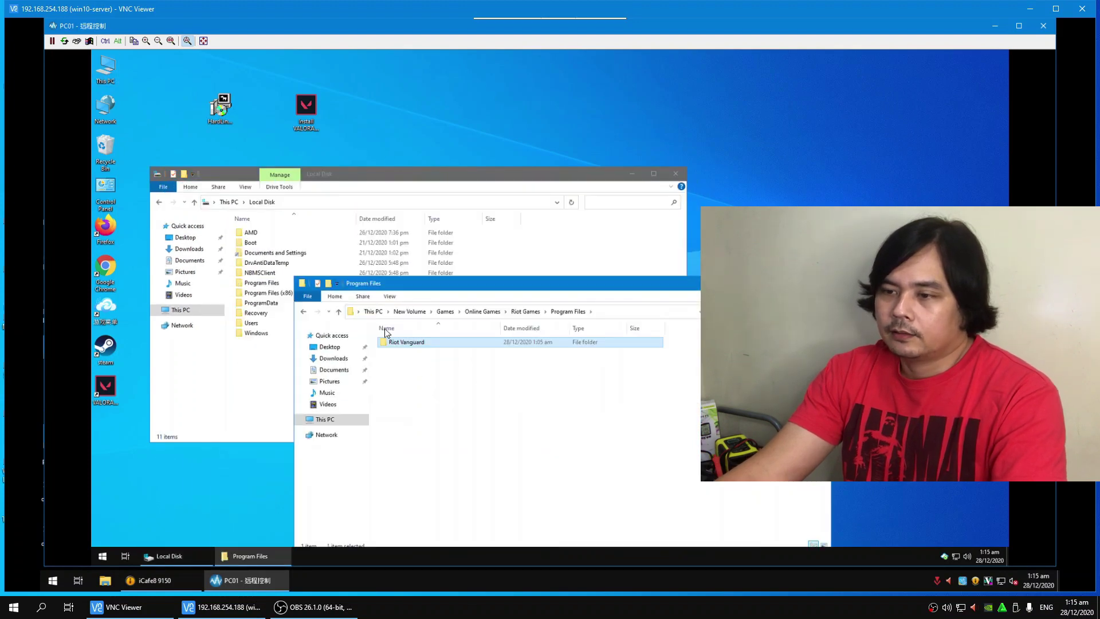
click(339, 313)
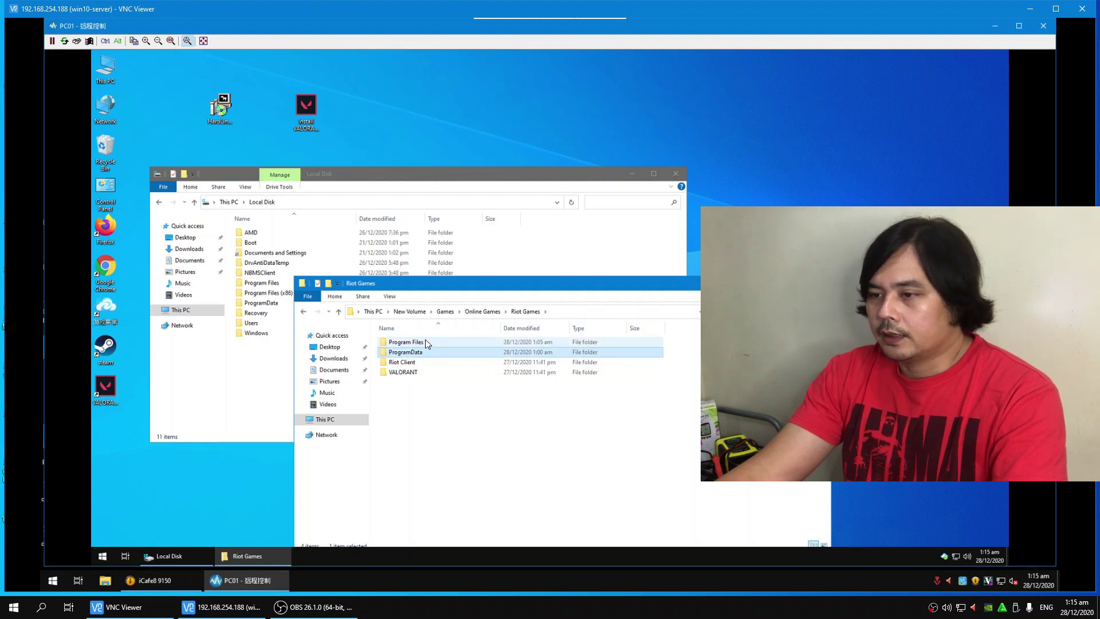
Examine the contents of the ProgramData and Program Files subfolders in New Volume's Riot Games folder, including Riot Vanguard, and return to Riot Games.
click(424, 353)
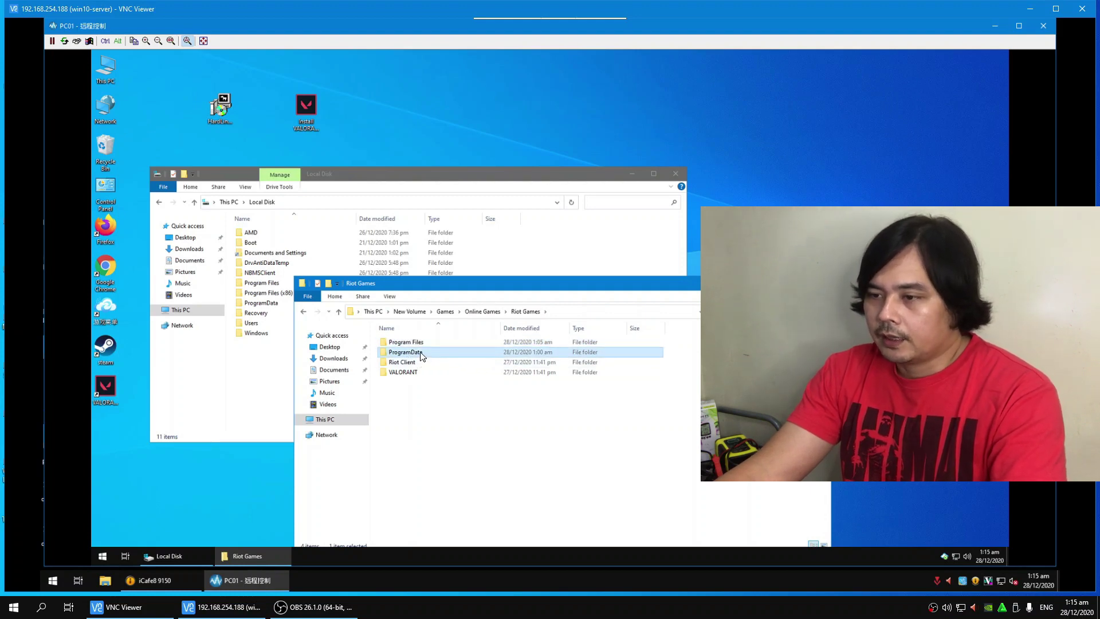
double_click(430, 352)
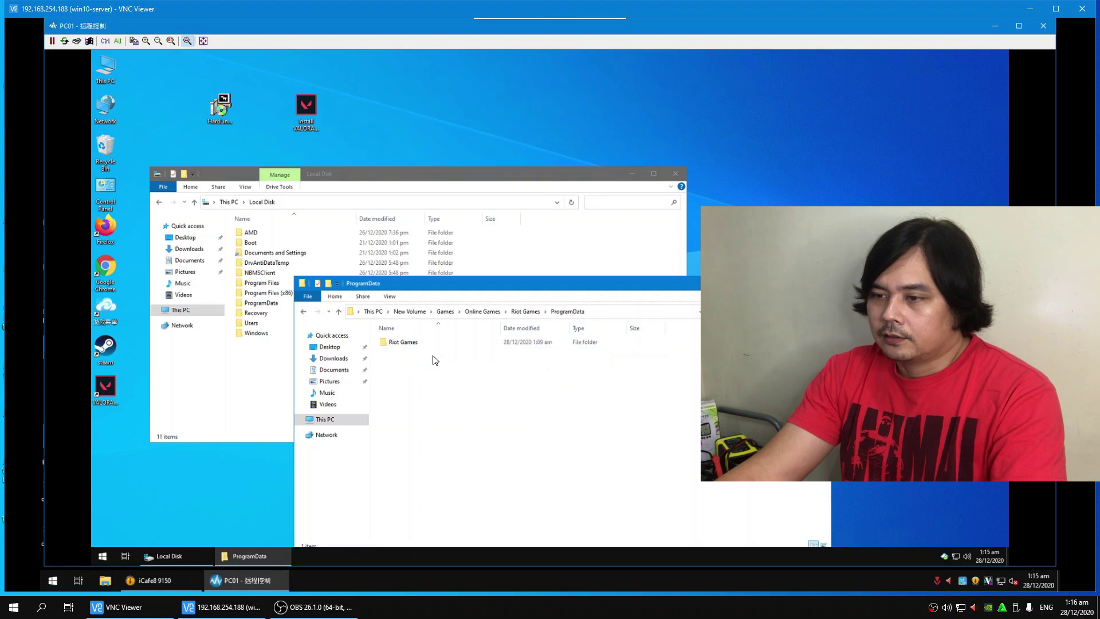
double_click(407, 343)
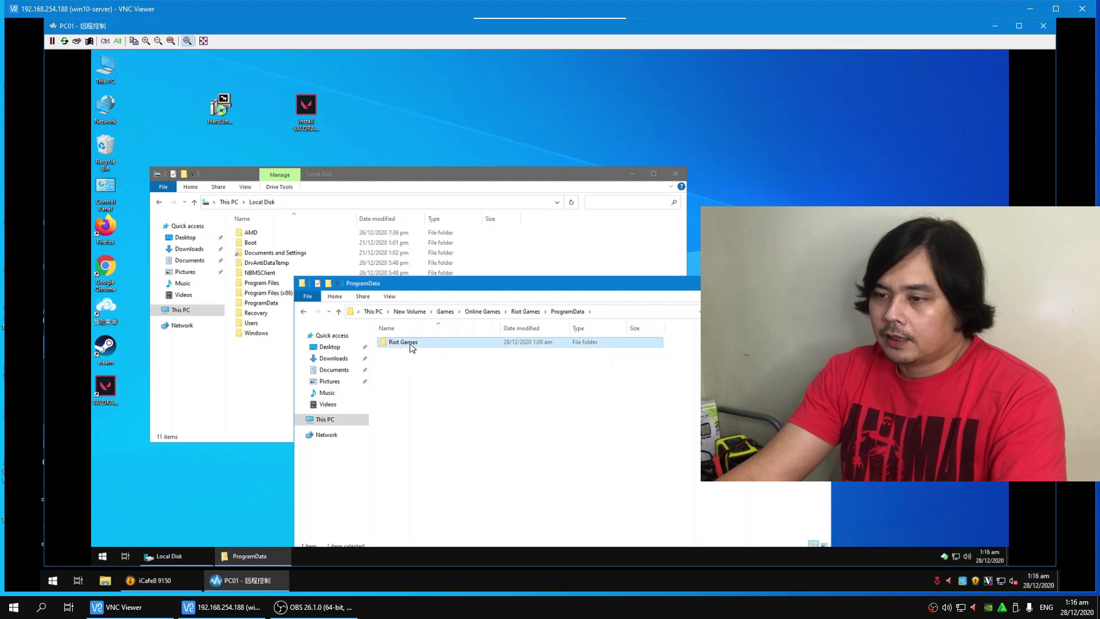
click(339, 313)
click(339, 312)
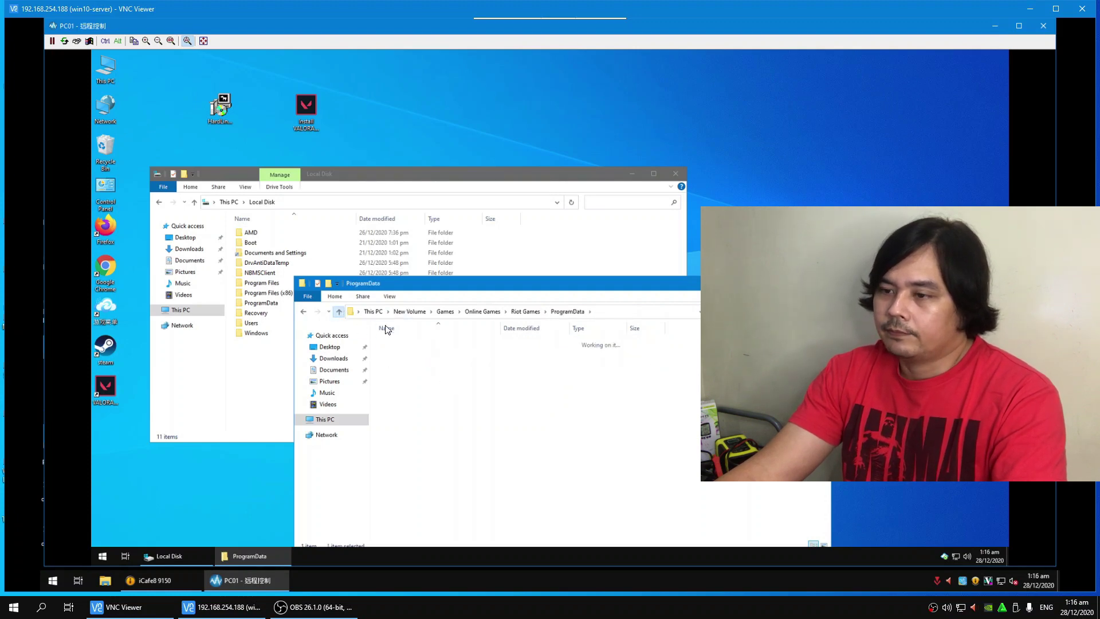
click(427, 343)
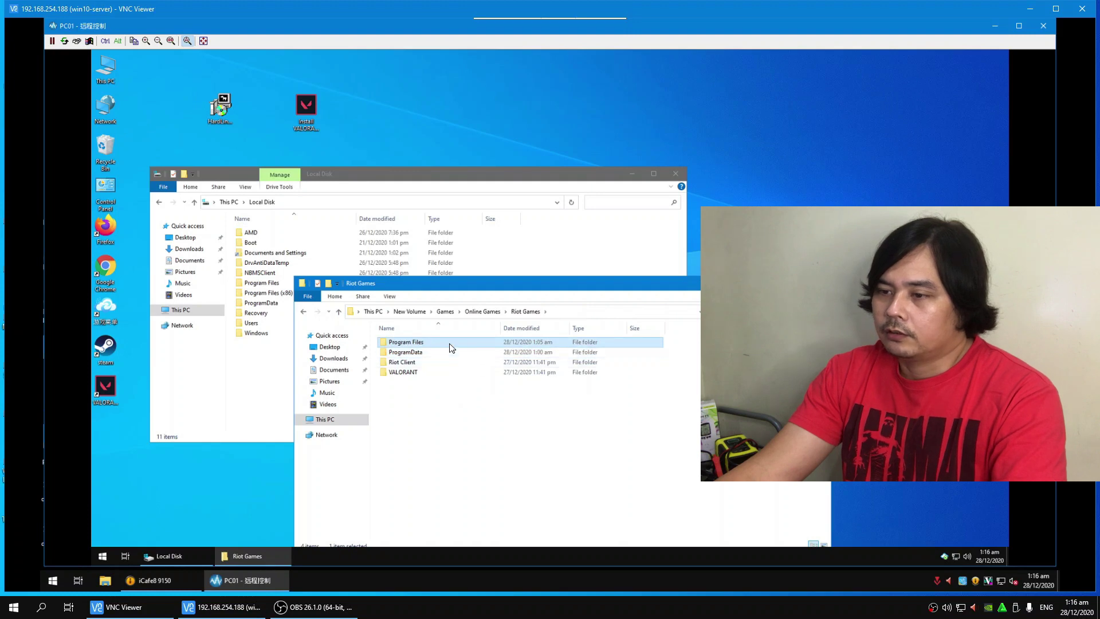
double_click(447, 344)
double_click(415, 343)
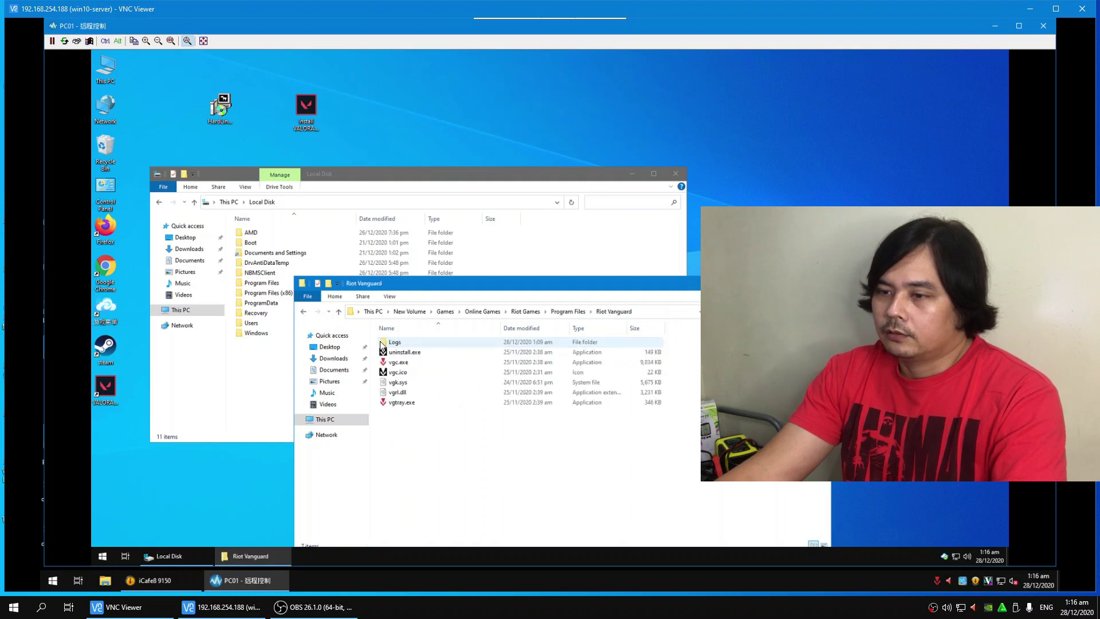
click(339, 312)
click(339, 312)
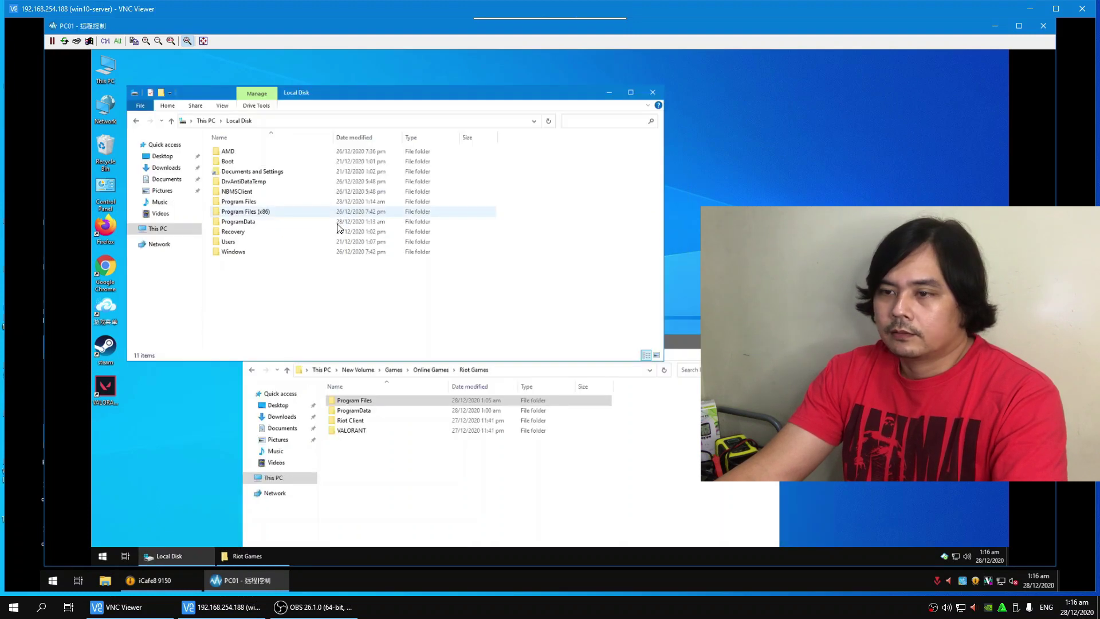
Delete the Riot Games folder from ProgramData on Local Disk, moving it to the Recycle Bin.
double_click(241, 221)
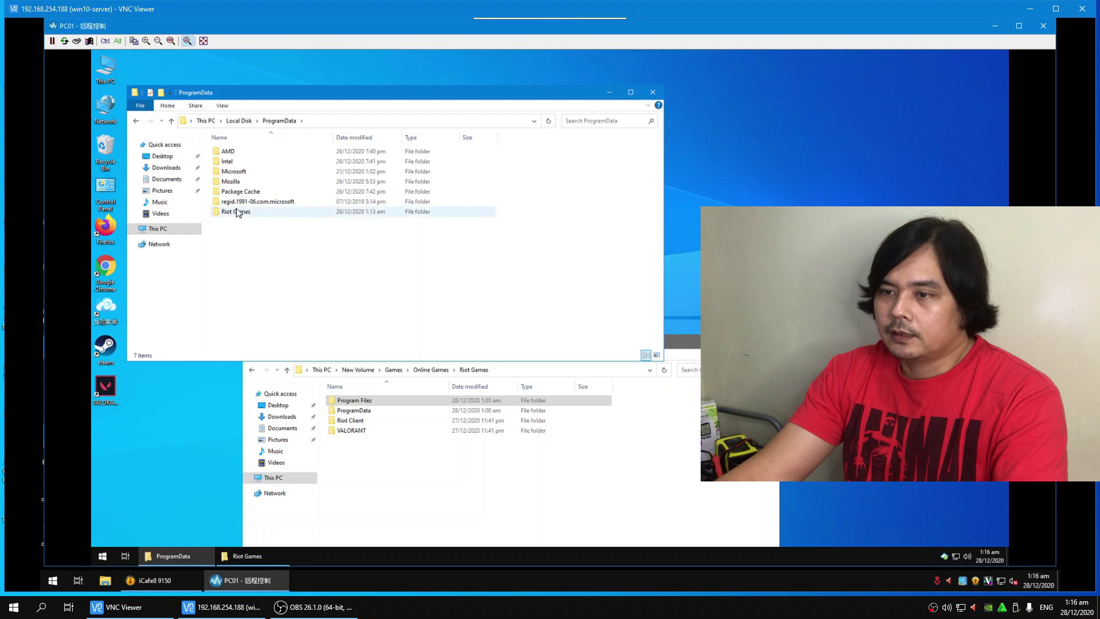
click(243, 212)
right_click(272, 219)
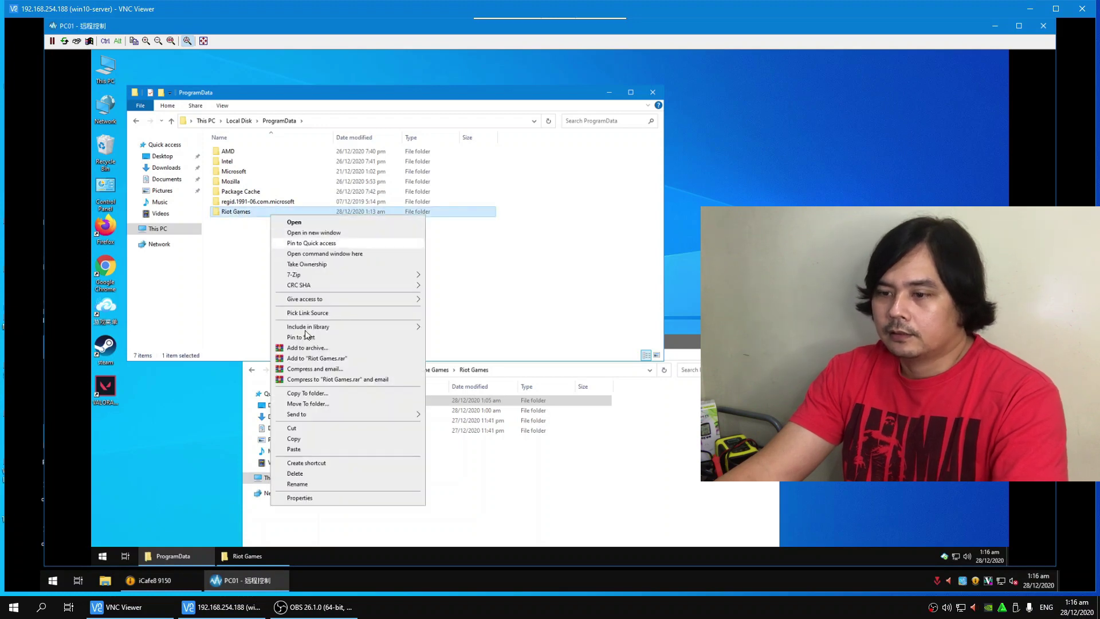
click(299, 475)
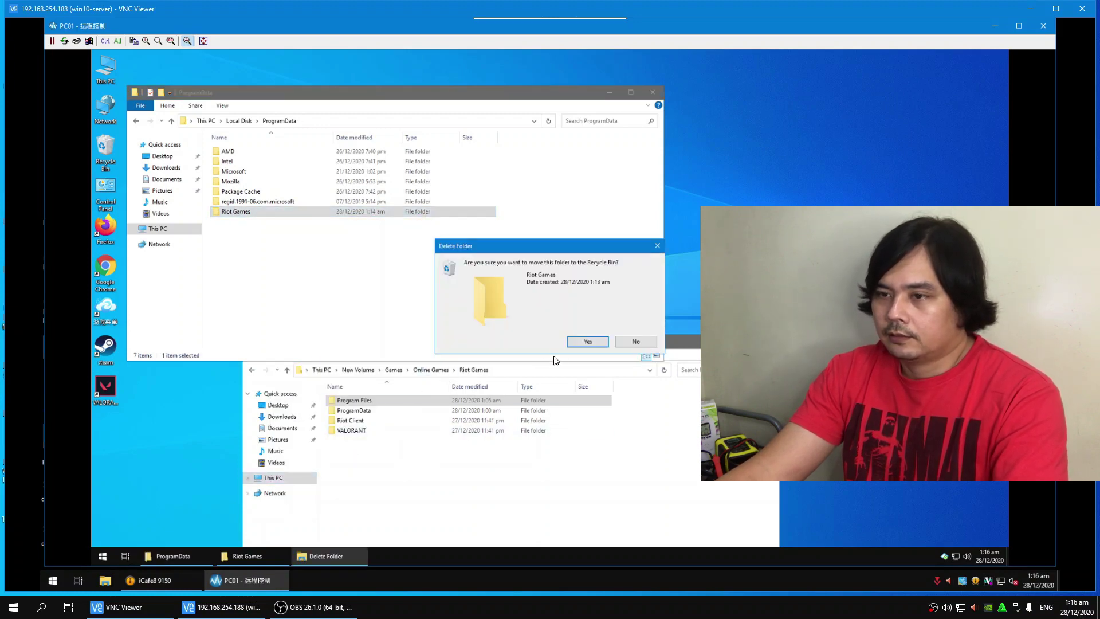
click(583, 344)
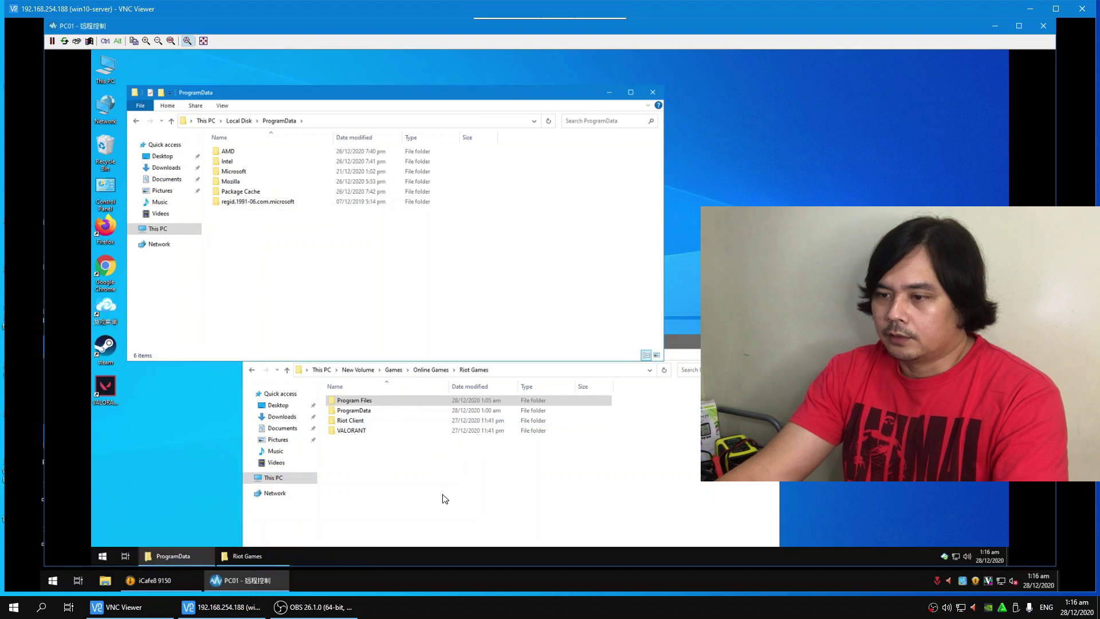
Create a junction in Local Disk's ProgramData to the Riot Games folder inside New Volume's Riot Games > ProgramData, and open it to check.
click(445, 499)
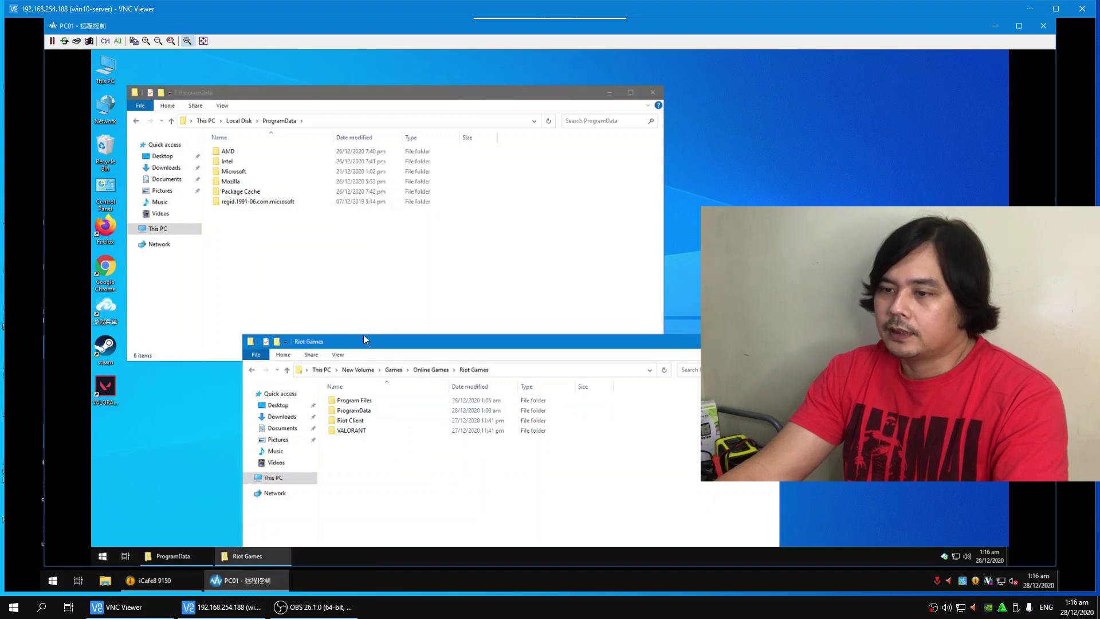
drag(361, 335, 361, 329)
double_click(345, 406)
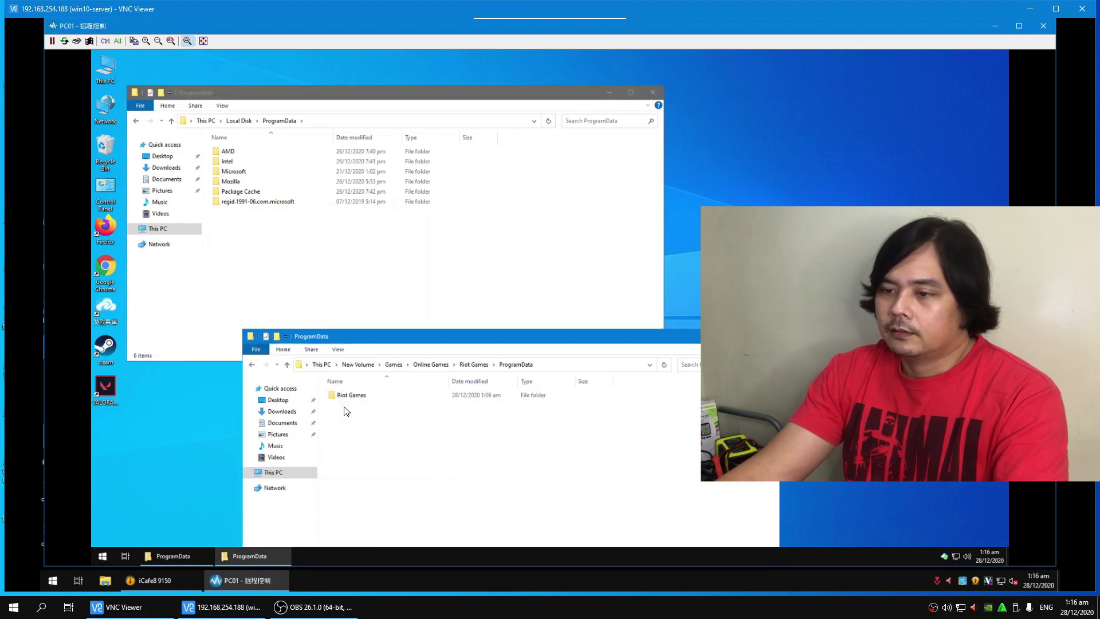
right_click(349, 396)
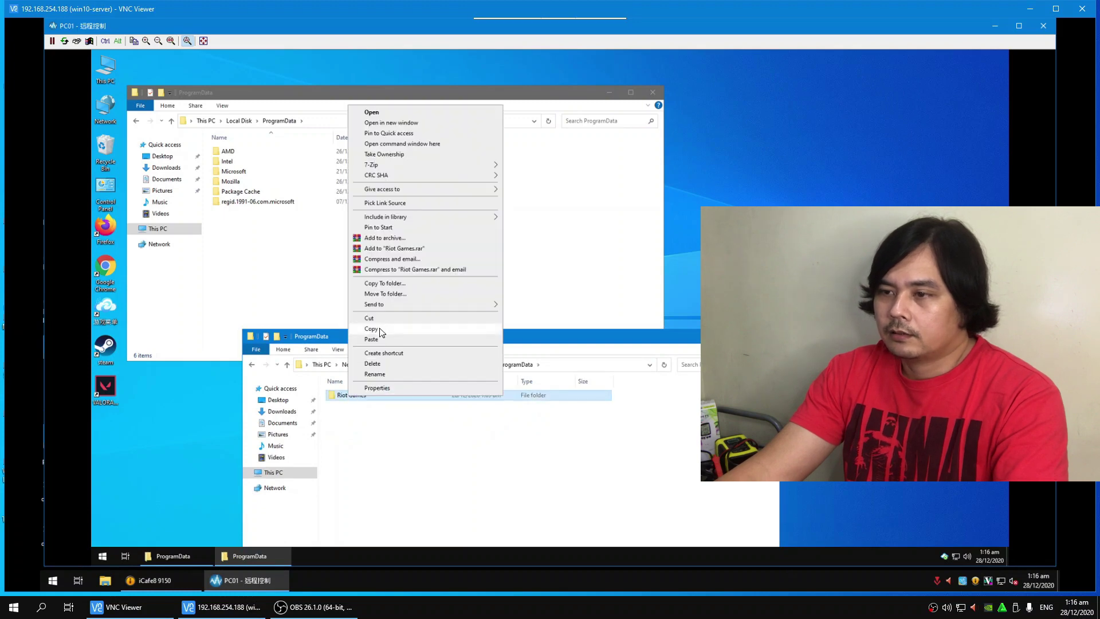
click(391, 207)
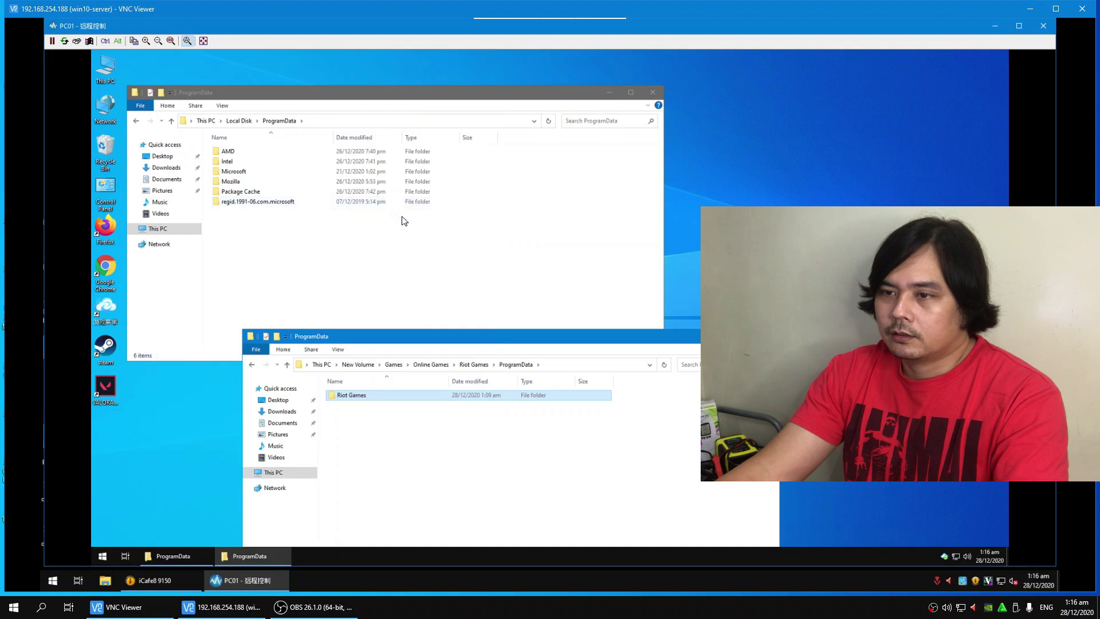
click(261, 235)
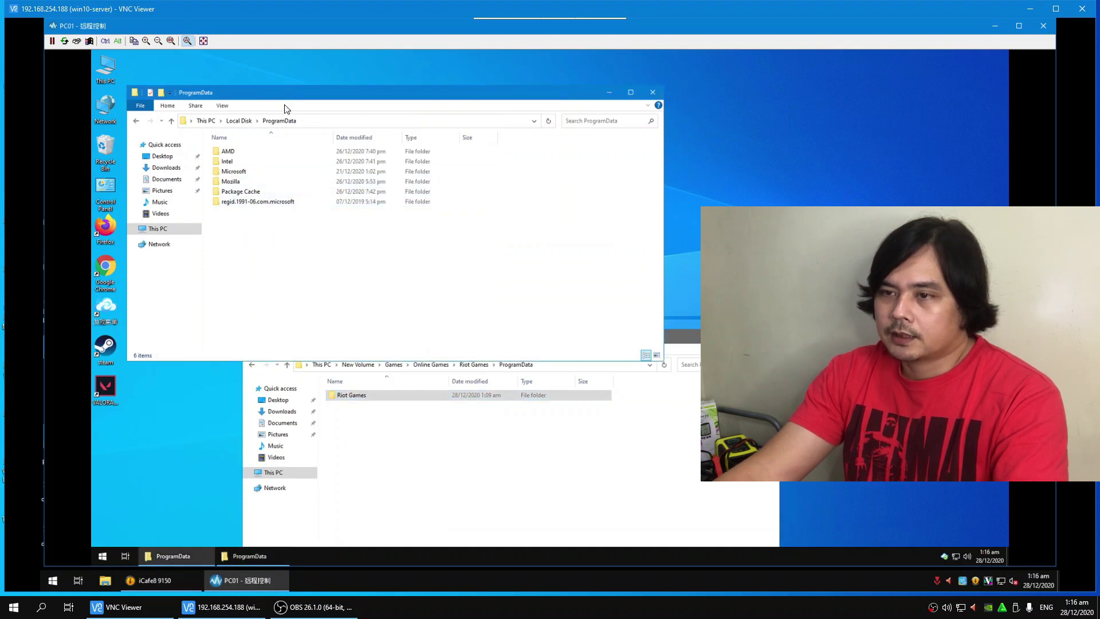
click(350, 123)
right_click(253, 226)
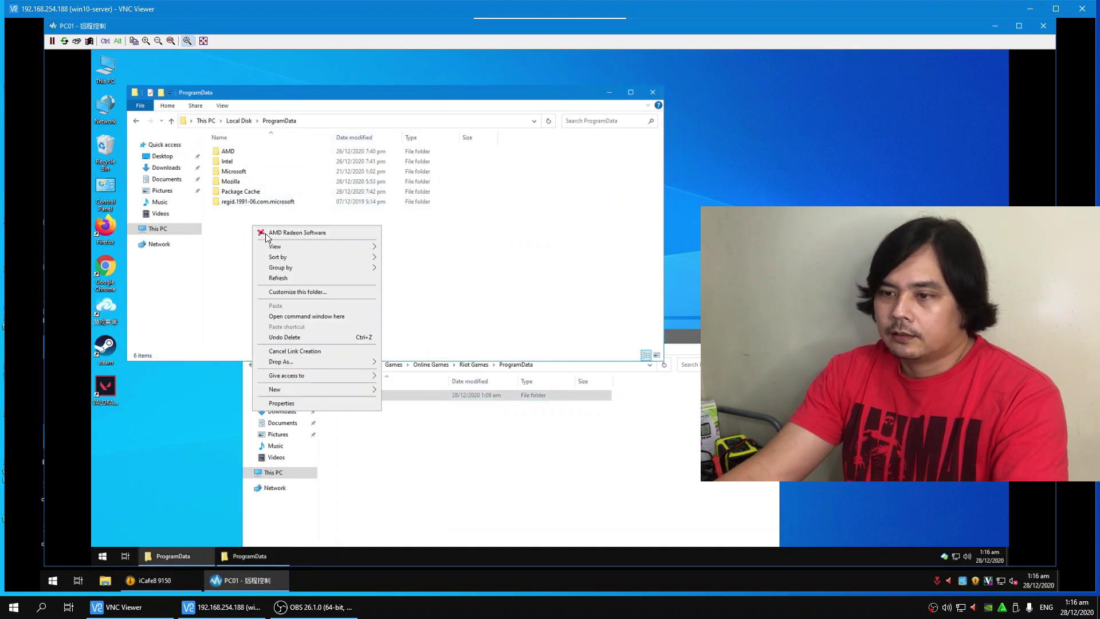
mouse_move(285, 366)
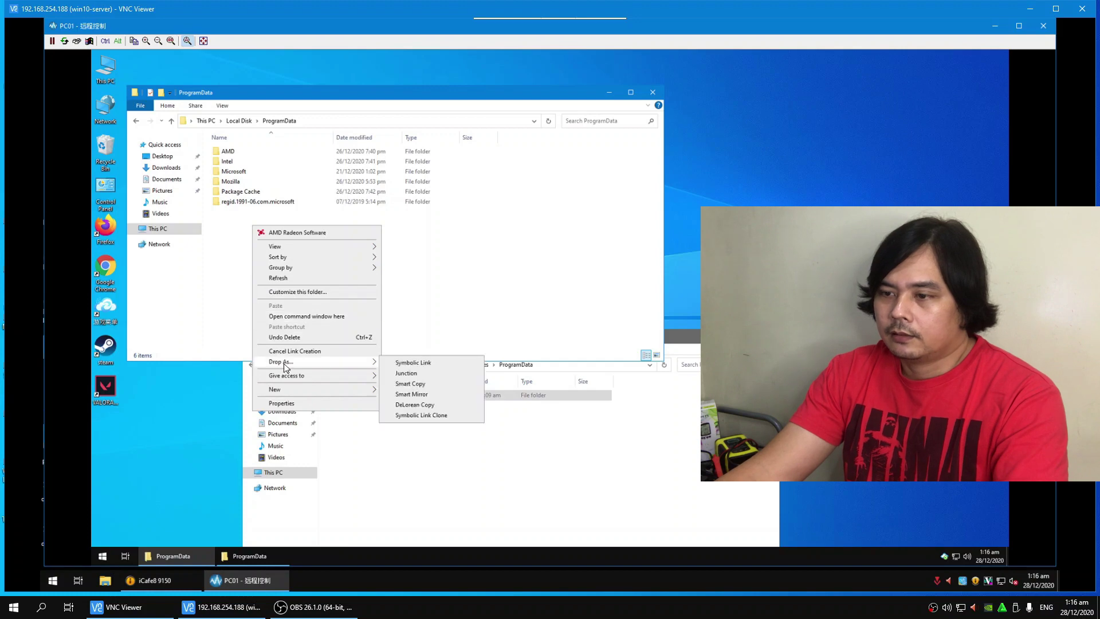
click(405, 373)
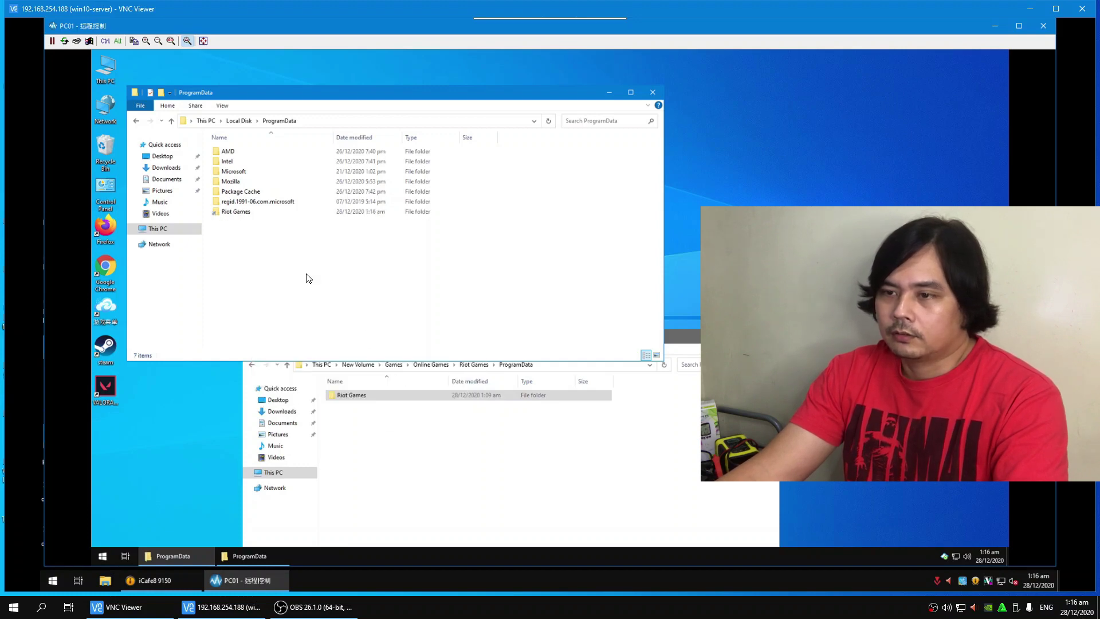
double_click(237, 211)
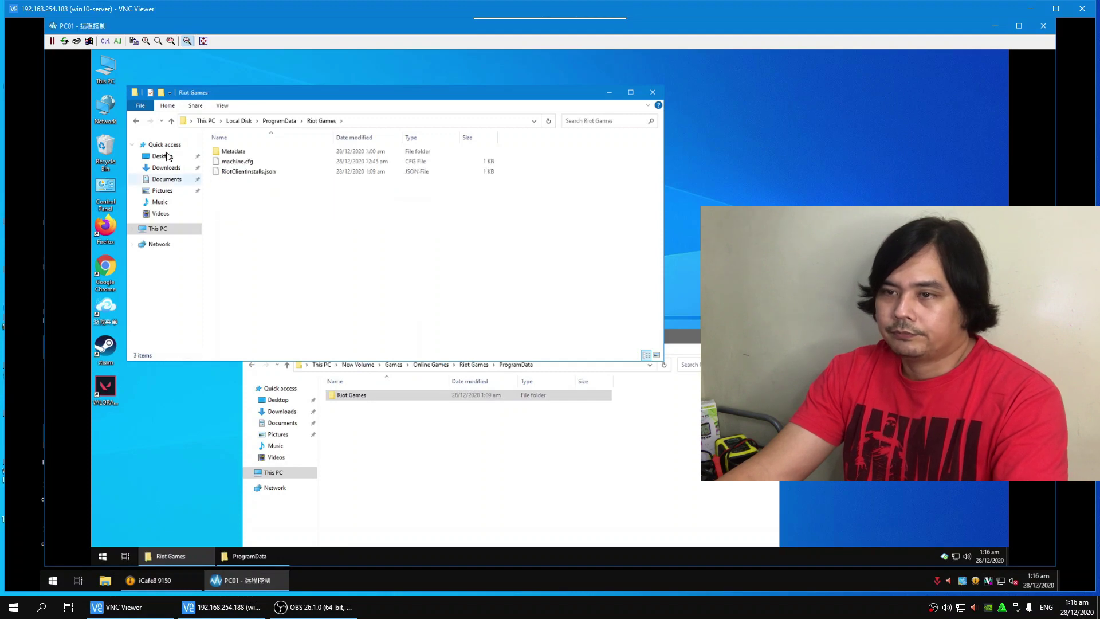
Delete the Riot Vanguard folder from Program Files on Local Disk, moving it to the Recycle Bin.
click(171, 121)
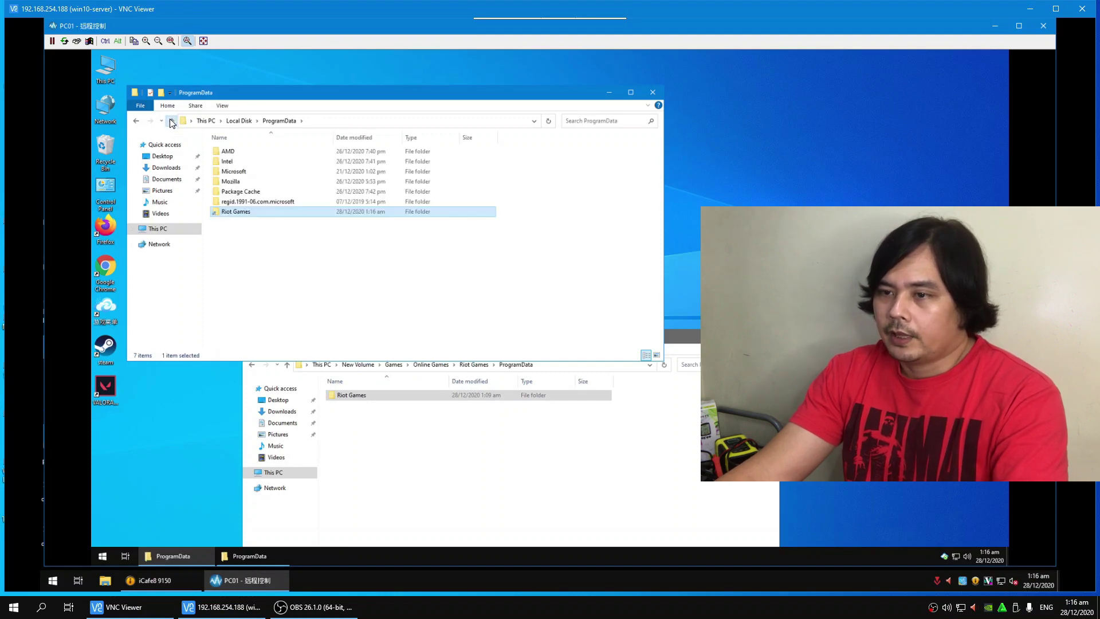
click(171, 121)
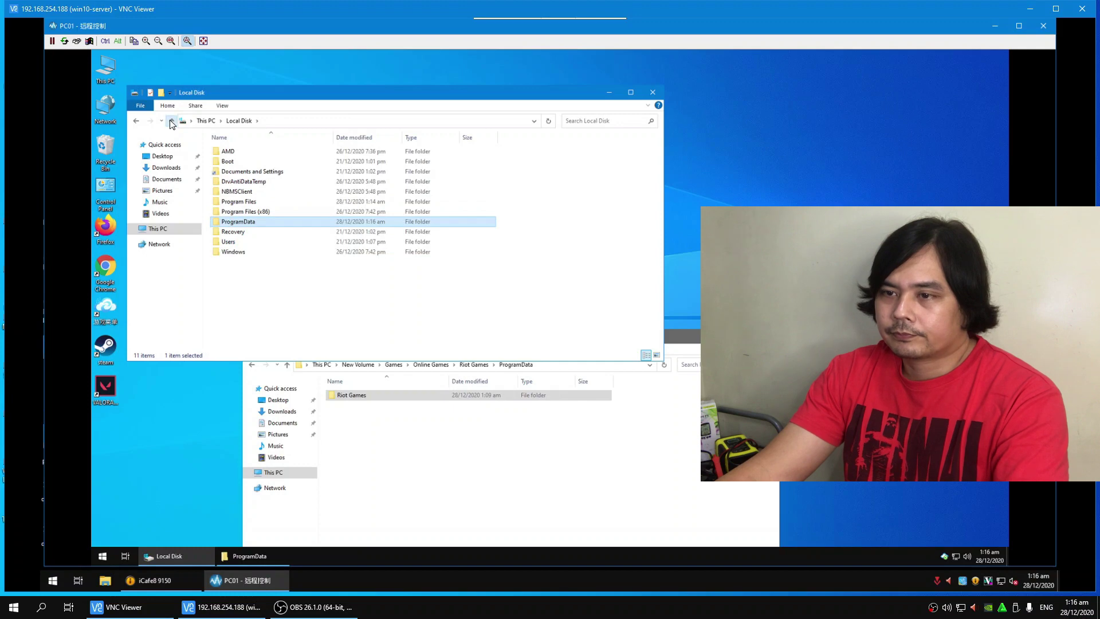
click(171, 121)
double_click(247, 222)
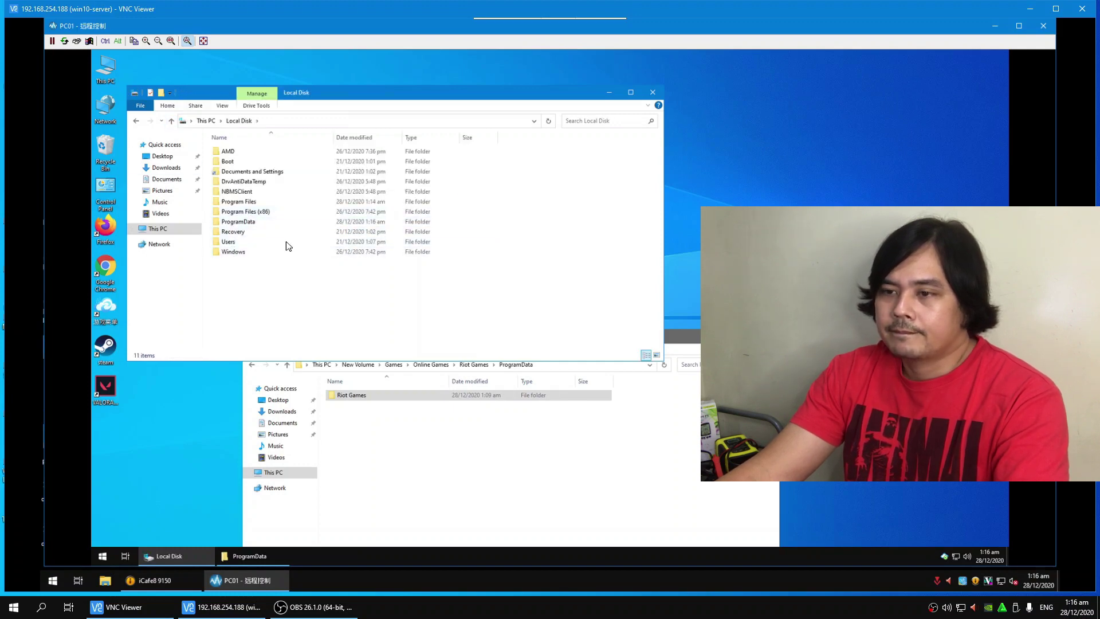
double_click(246, 202)
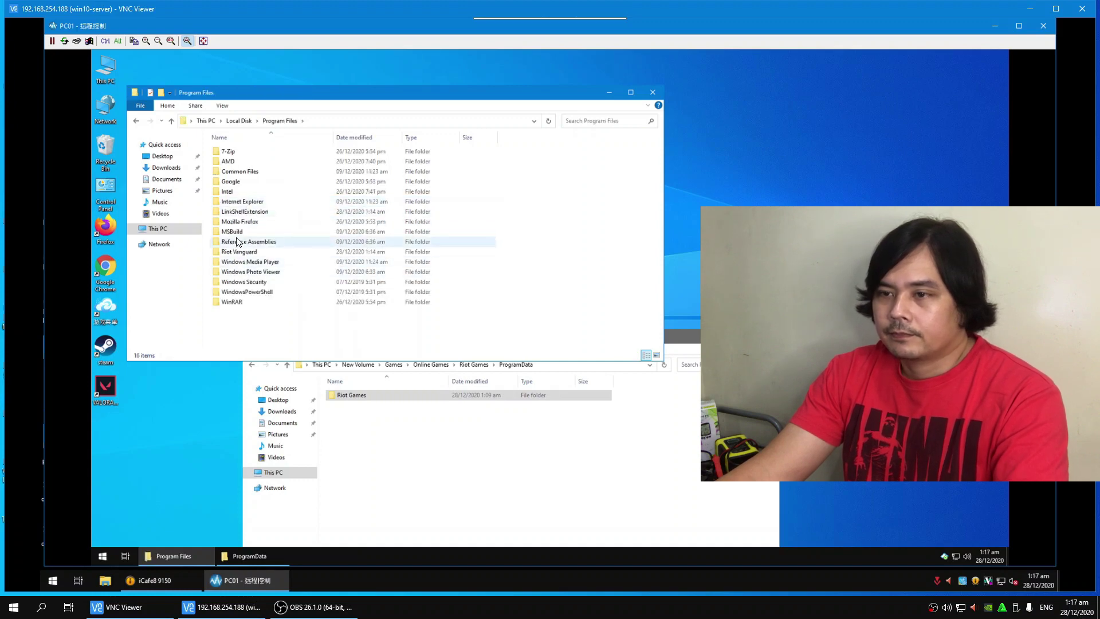
click(234, 253)
right_click(234, 253)
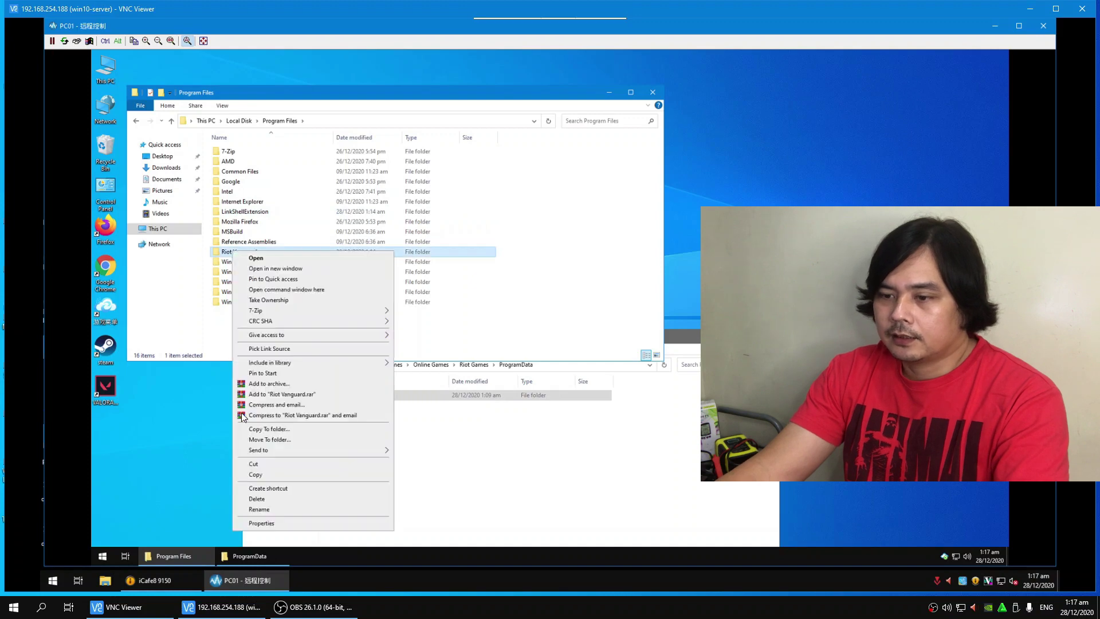
click(255, 499)
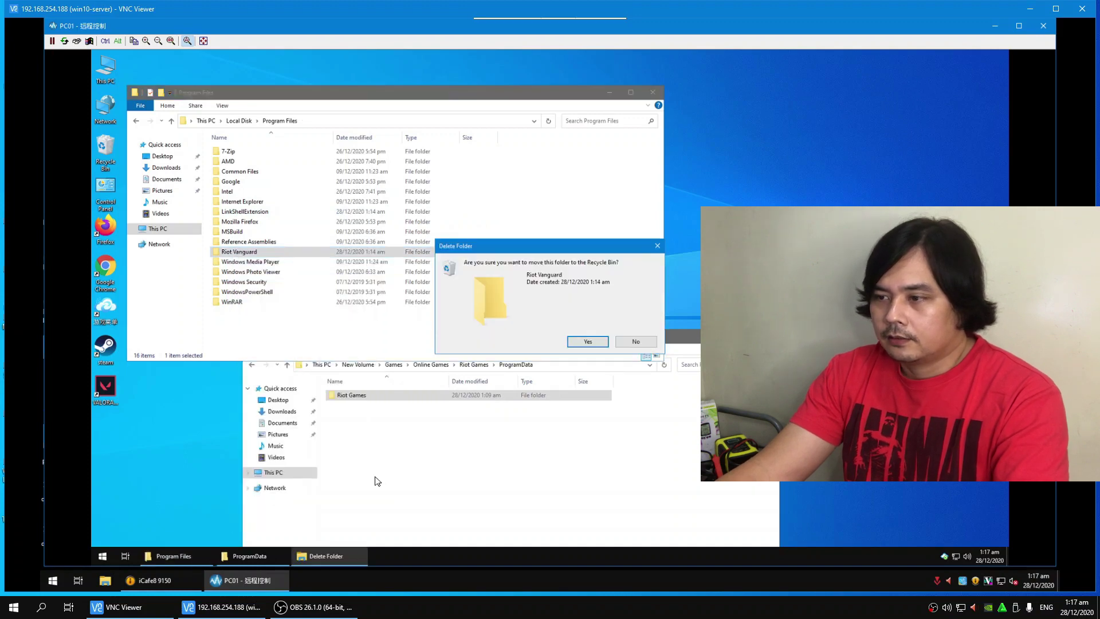
click(588, 341)
Create a junction in Local Disk's Program Files to the Riot Vanguard folder inside New Volume's Riot Games > Program Files.
click(432, 464)
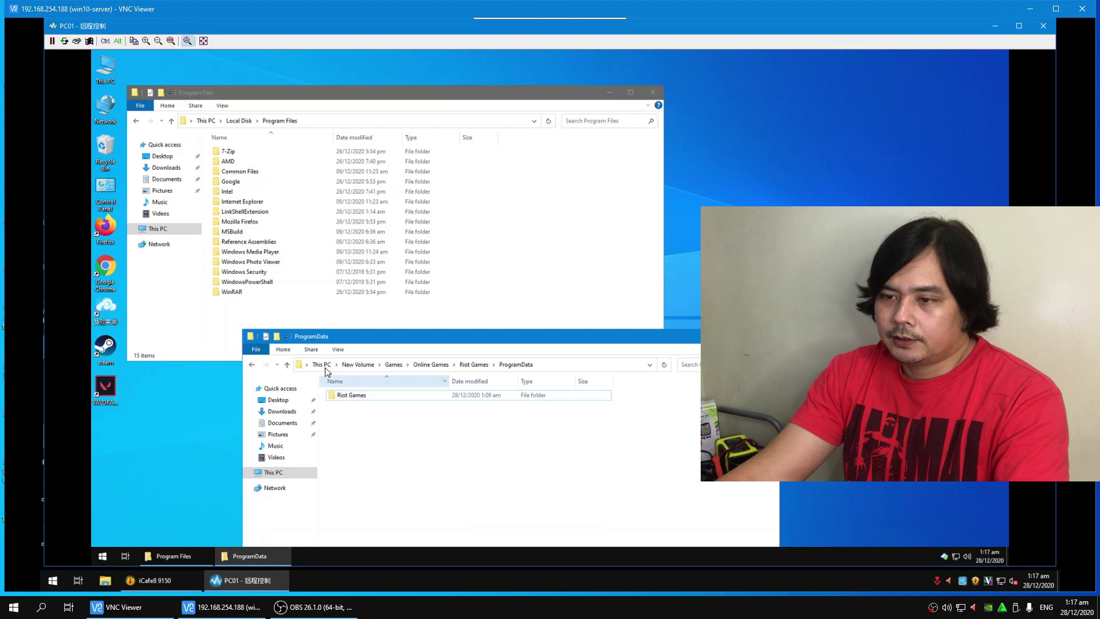
click(287, 364)
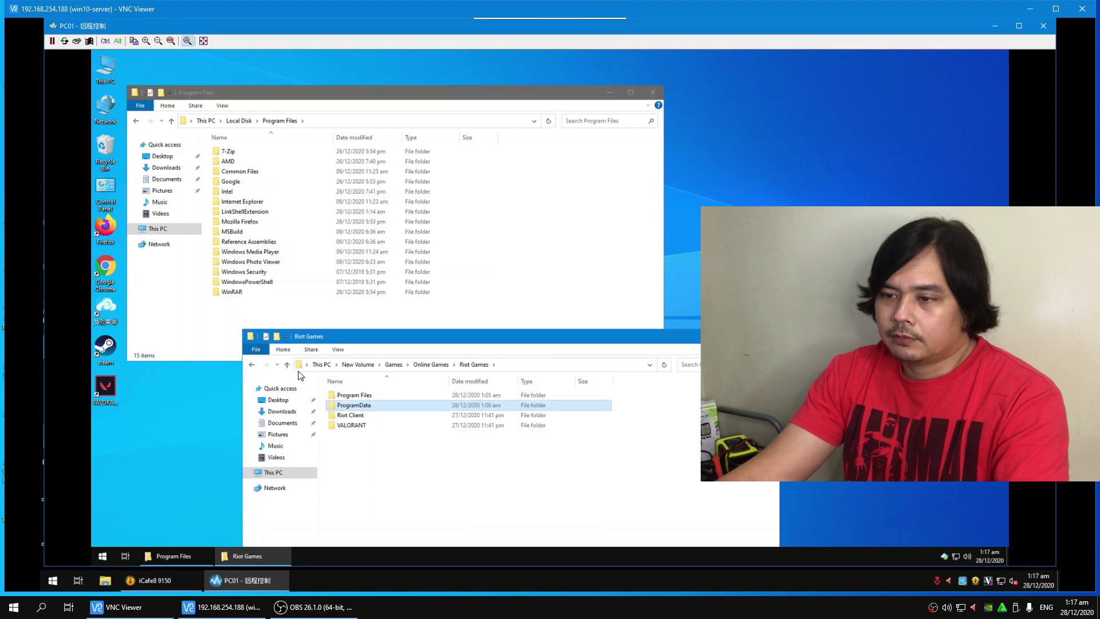
click(366, 395)
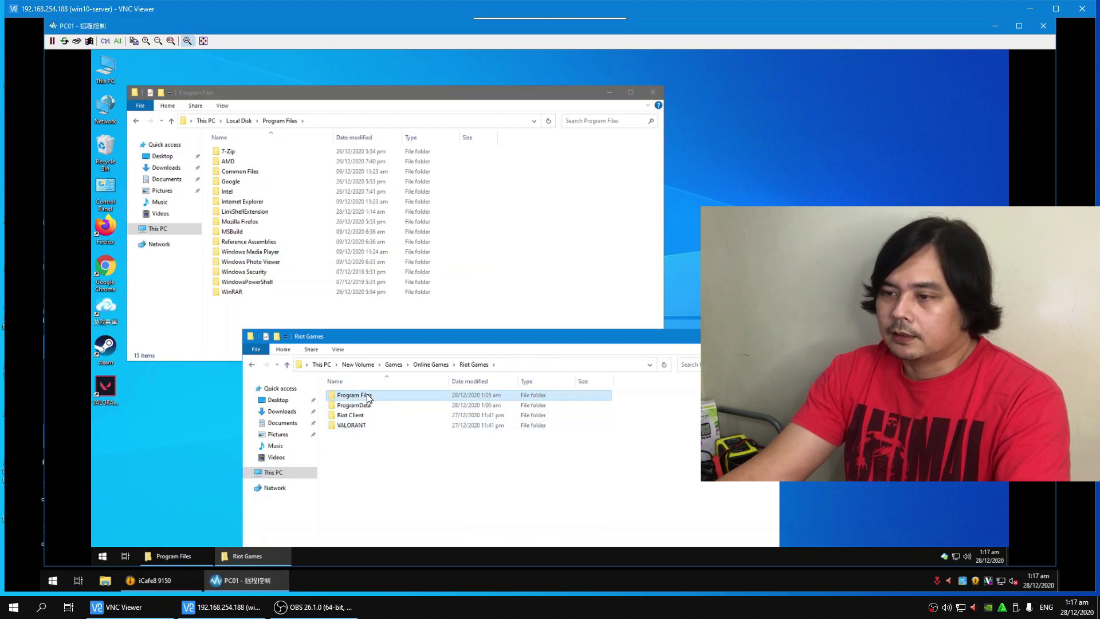
click(548, 368)
double_click(351, 396)
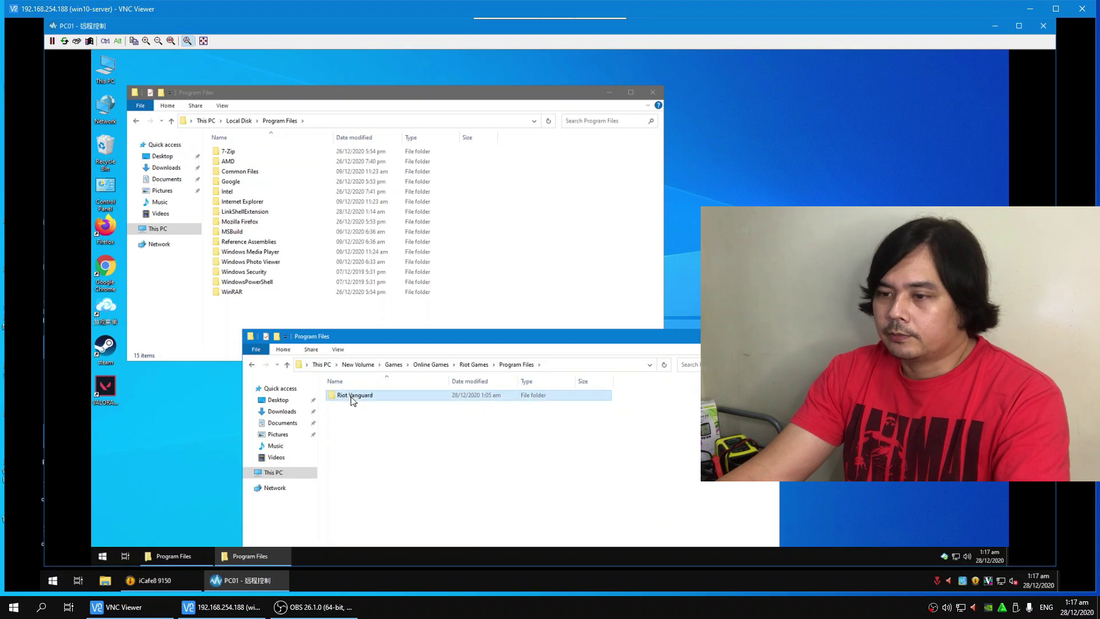
right_click(351, 396)
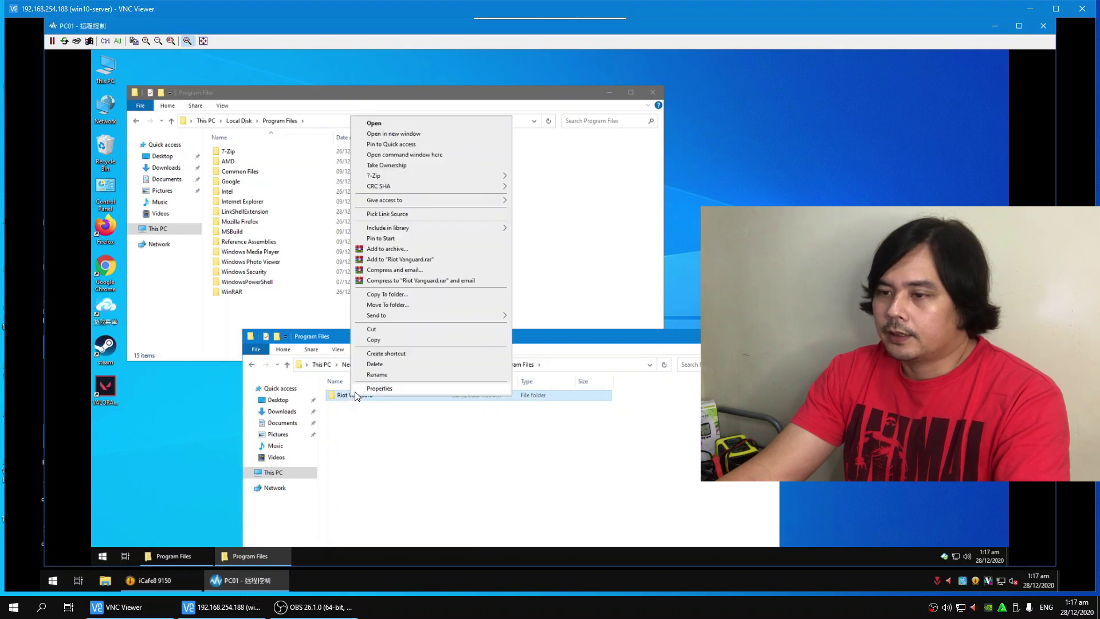
click(385, 215)
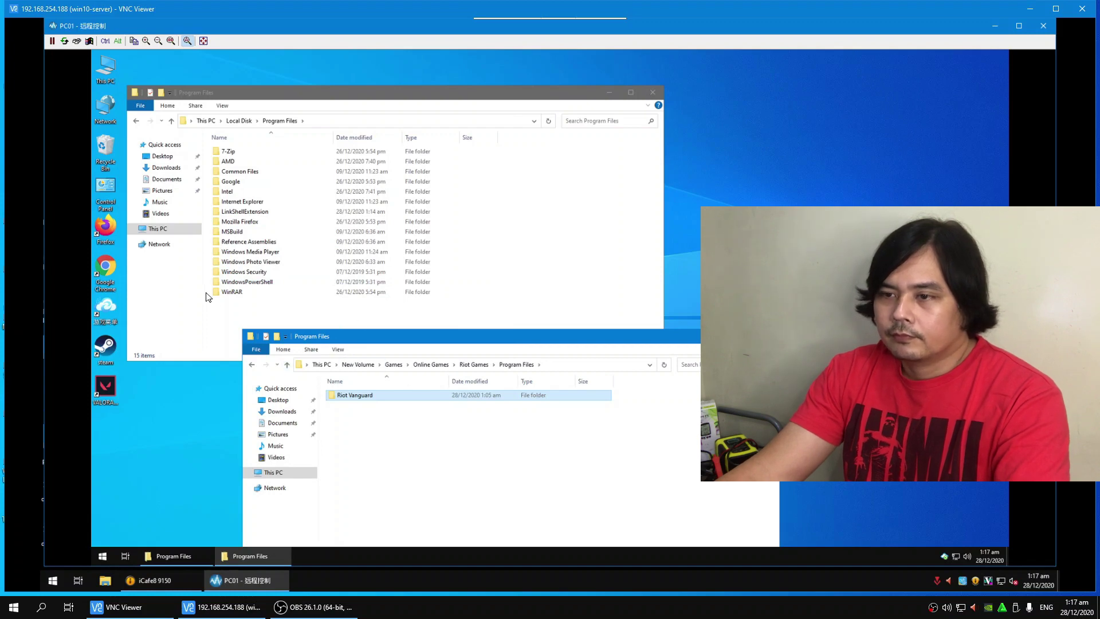
click(233, 317)
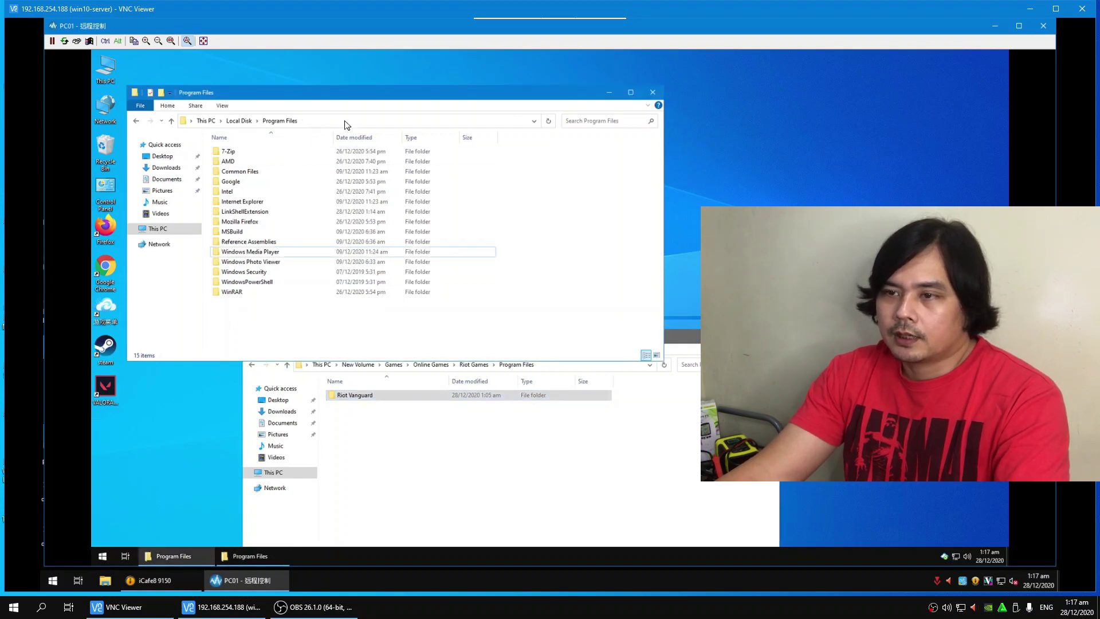
click(345, 121)
right_click(237, 315)
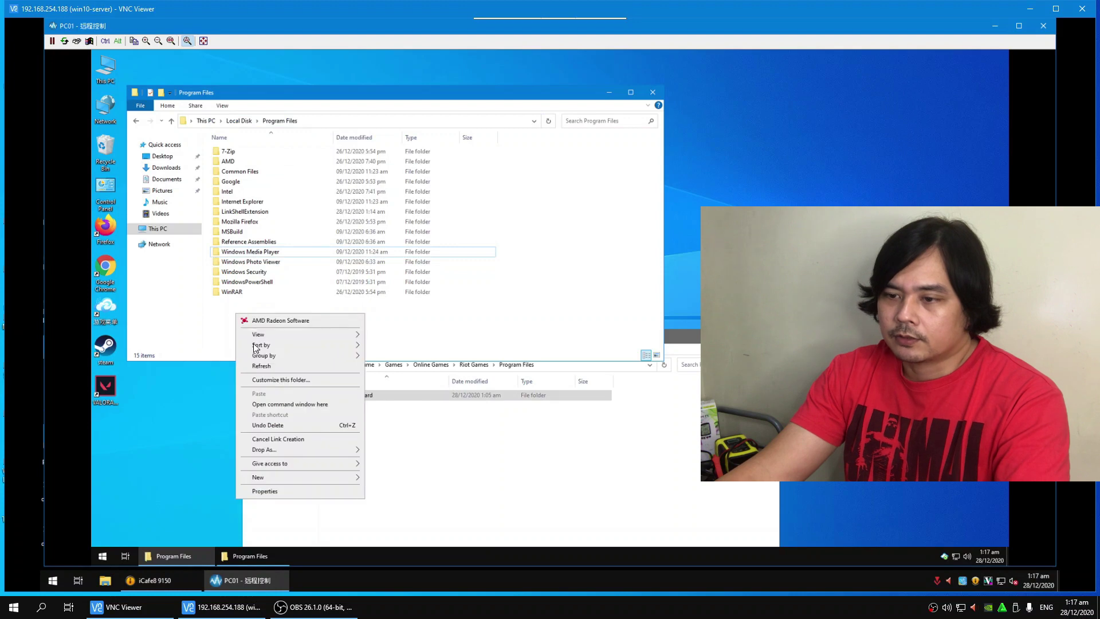
mouse_move(278, 451)
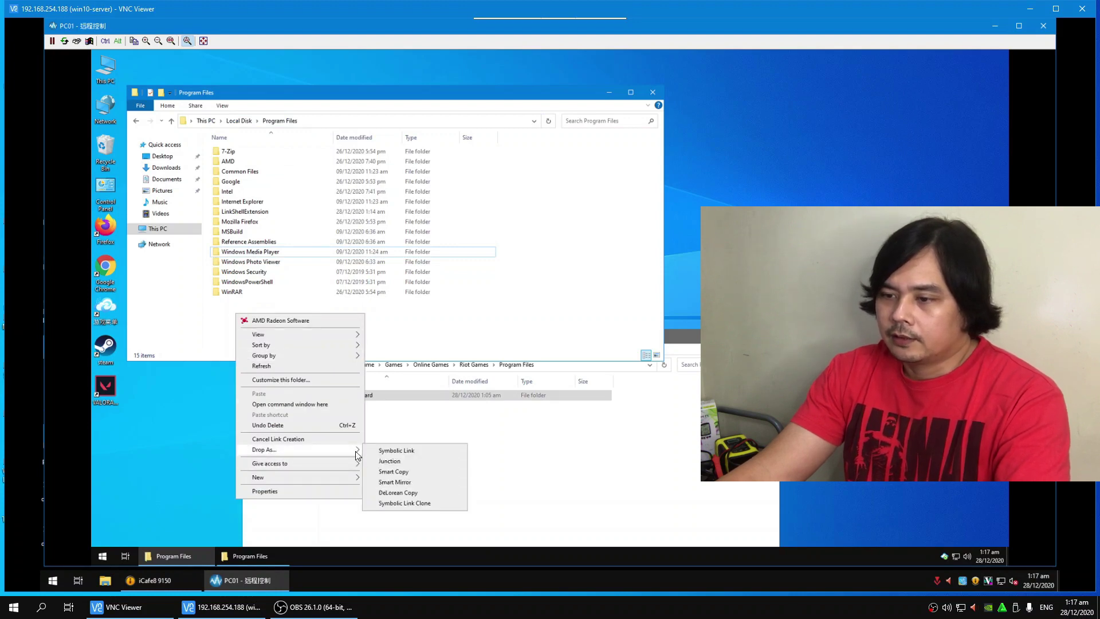
click(390, 462)
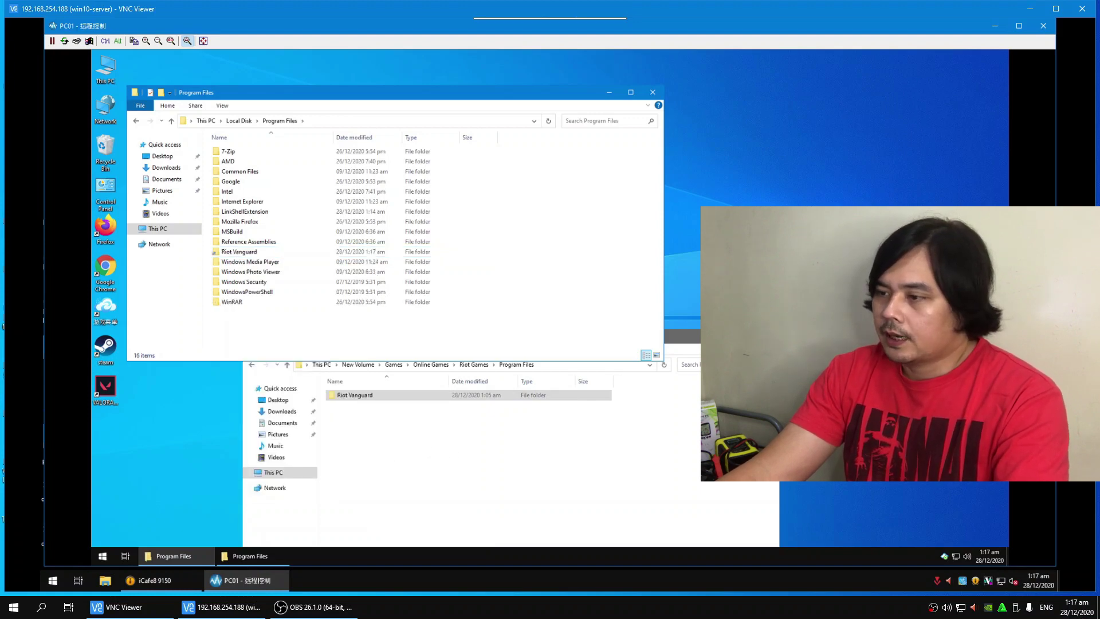
Close both Program Files folder windows on PC01.
click(682, 332)
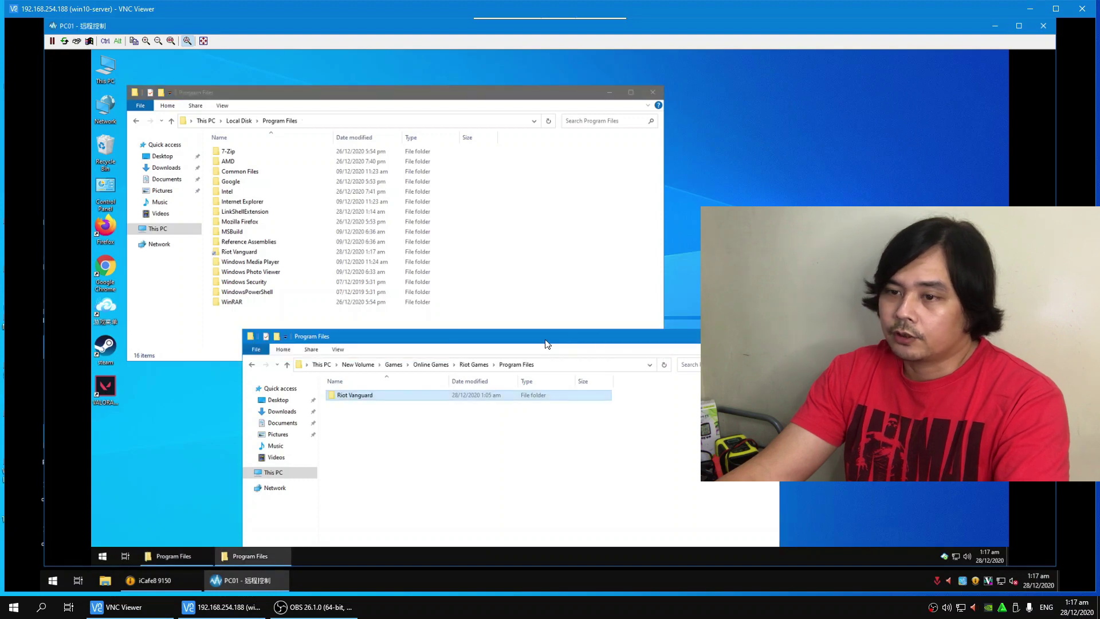
drag(548, 344, 427, 313)
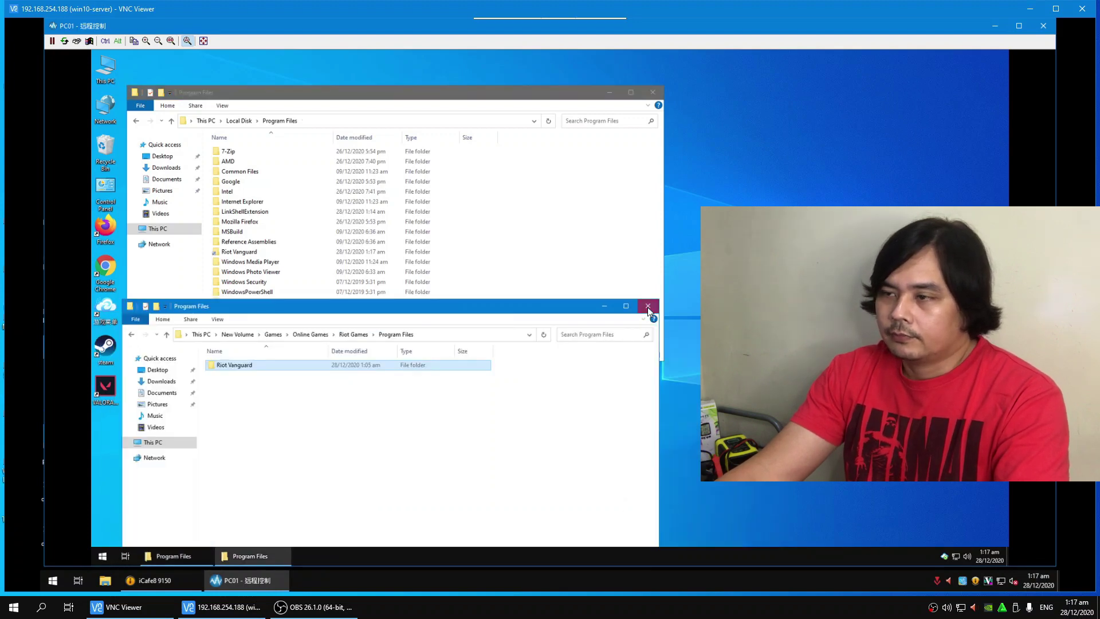
click(649, 308)
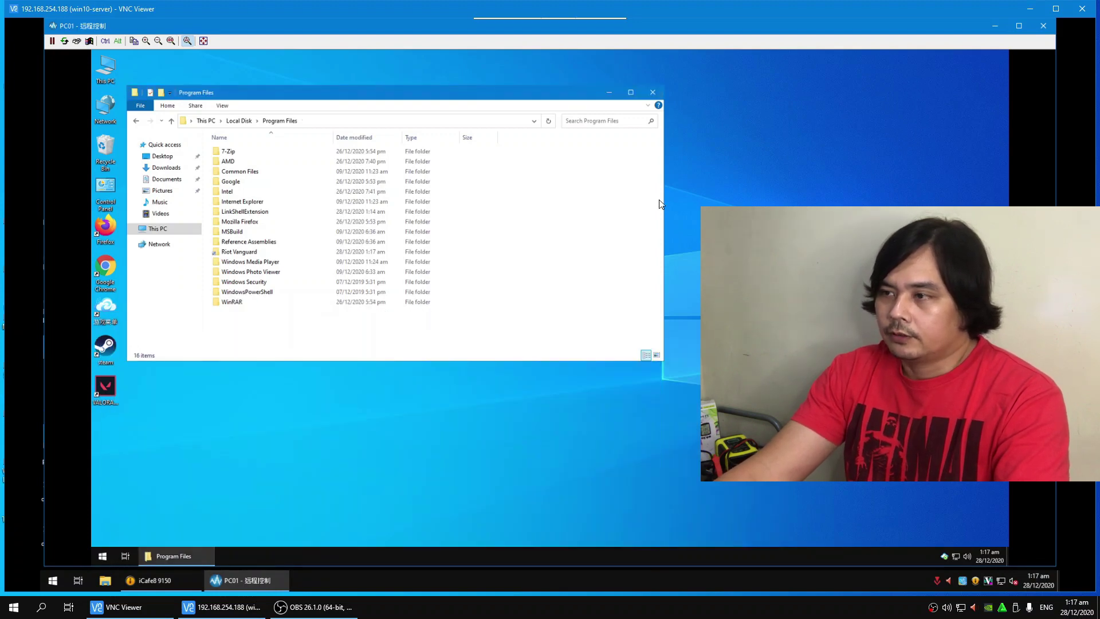
click(653, 92)
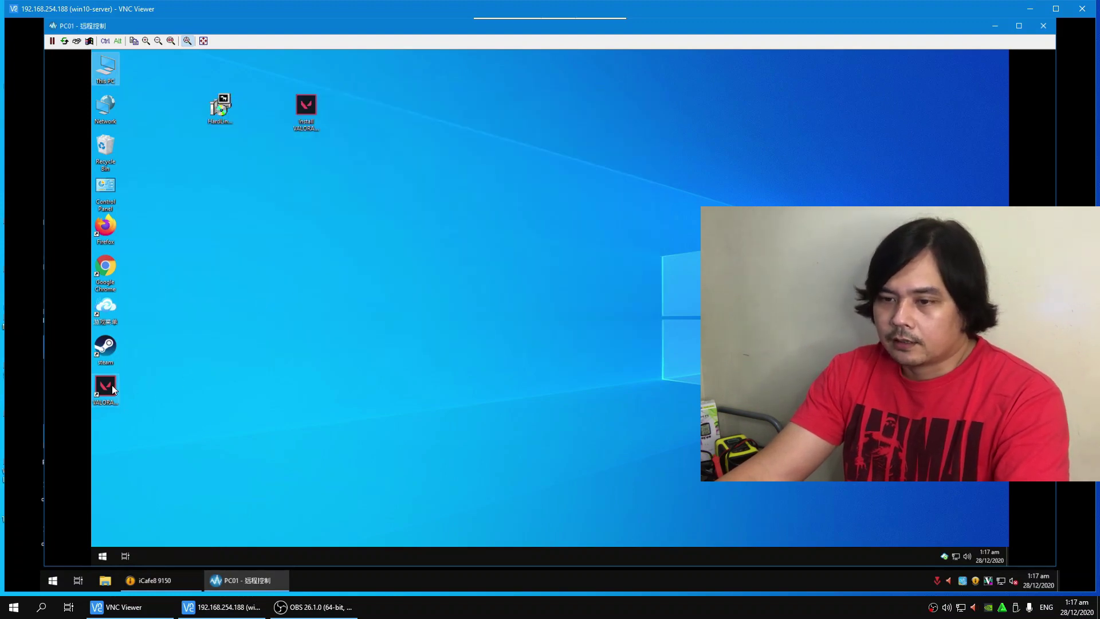
Launch VALORANT from PC01's desktop to check its sign-in window, and close it.
click(206, 331)
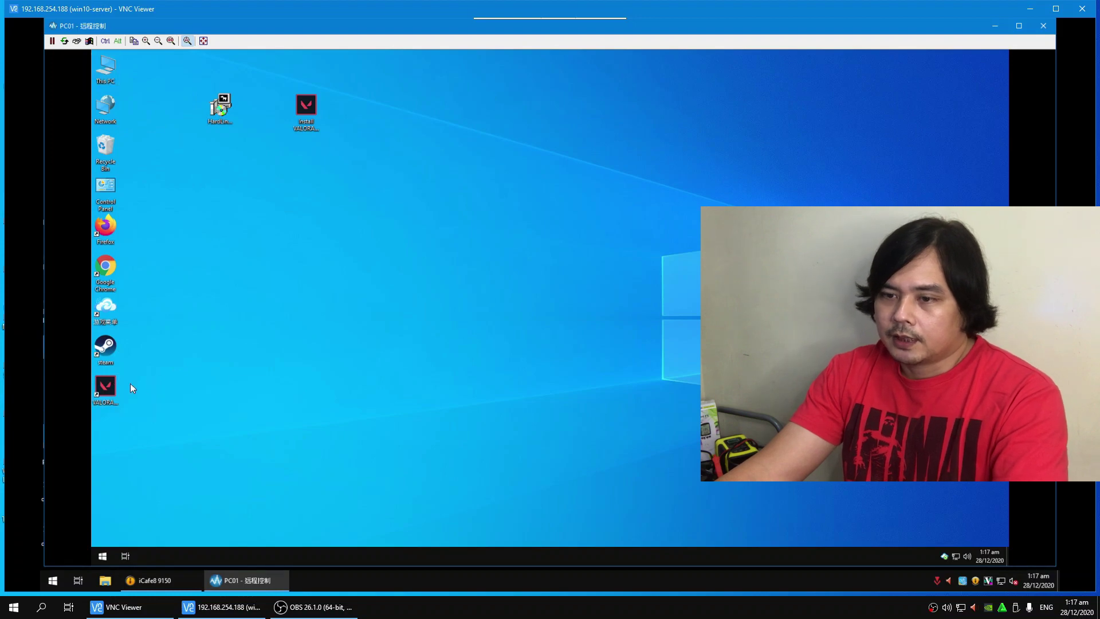
click(318, 272)
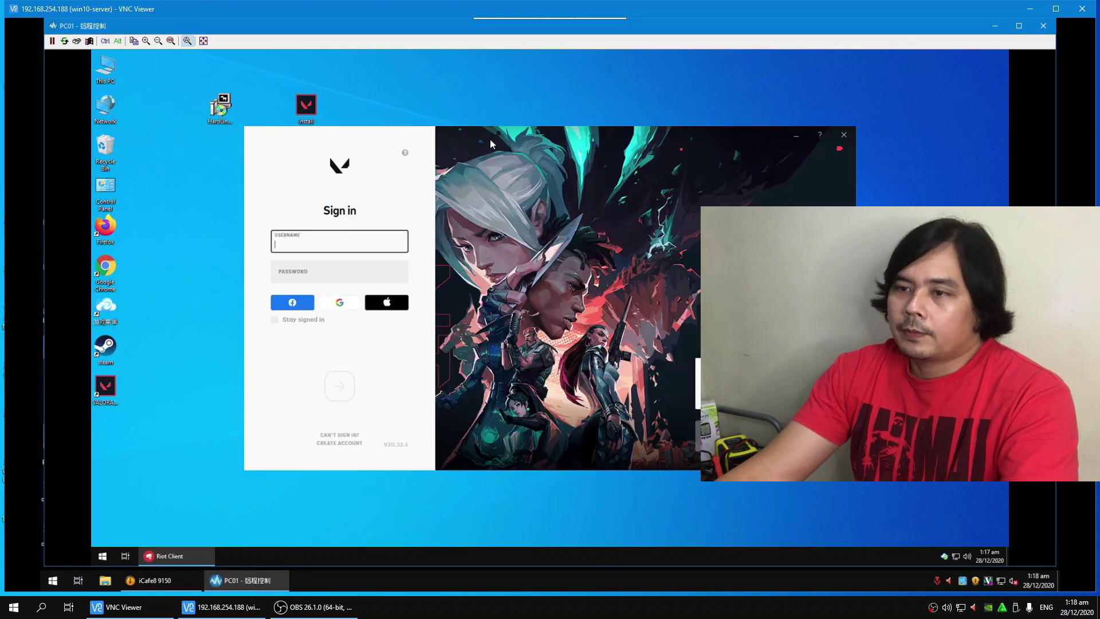
drag(490, 139, 355, 144)
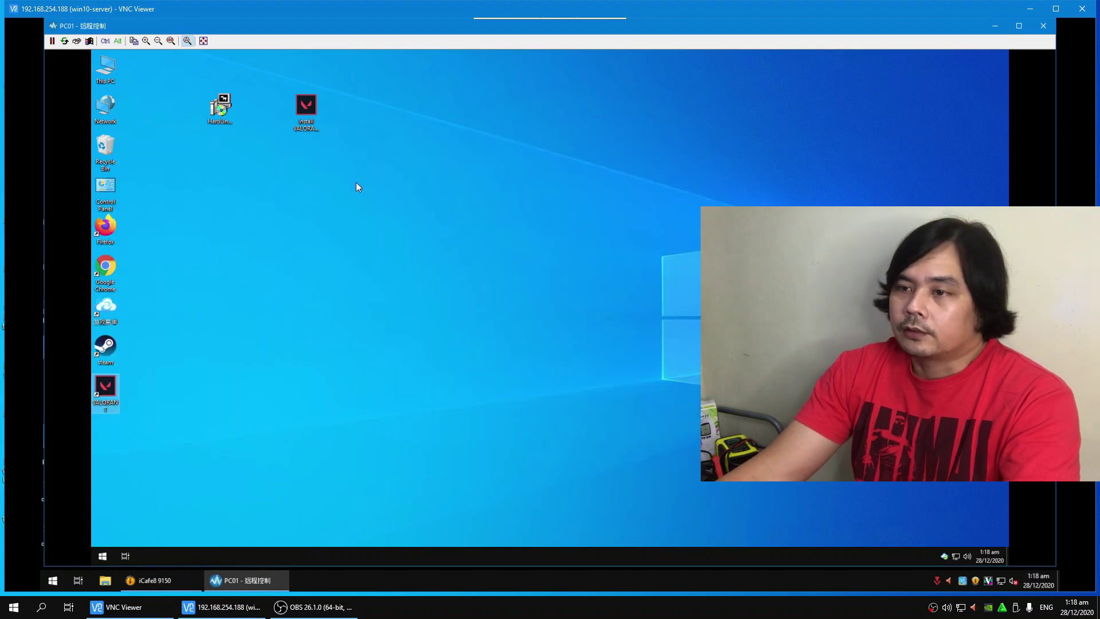
Delete the HardLink installer and the VALORANT installer from PC01's desktop, moving them to the Recycle Bin, and refresh the desktop.
drag(216, 170, 305, 93)
key(Delete)
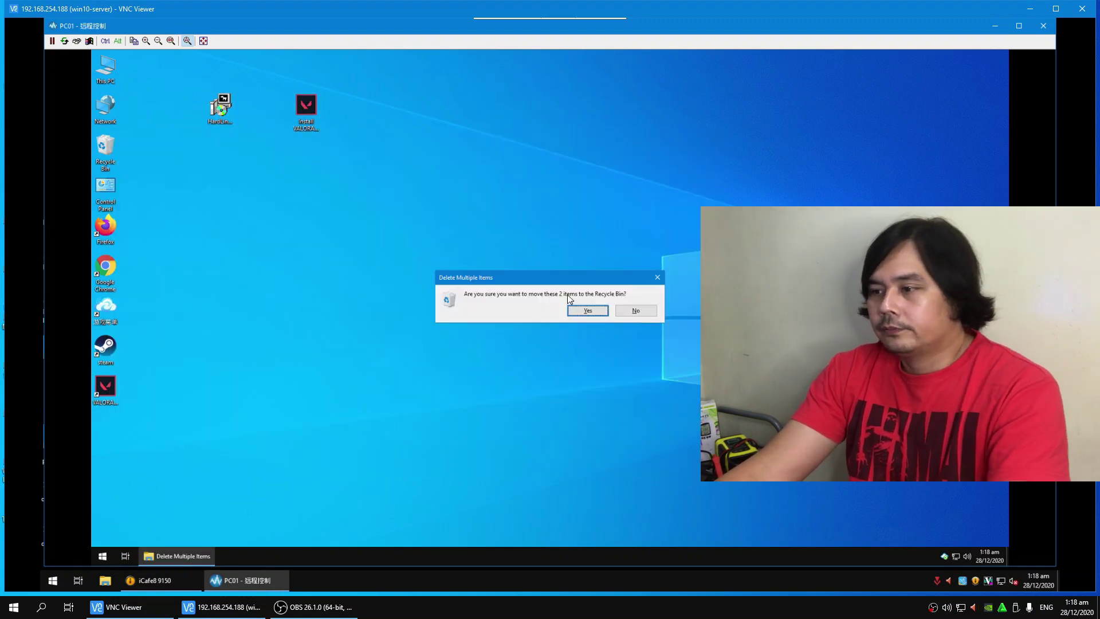
click(588, 310)
right_click(438, 268)
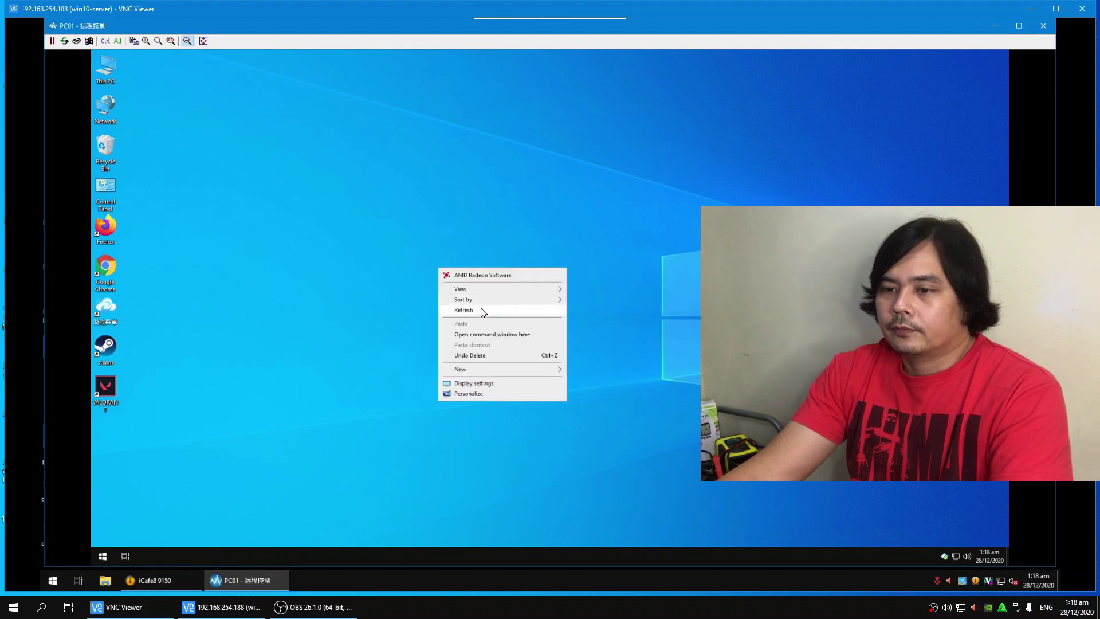
click(480, 310)
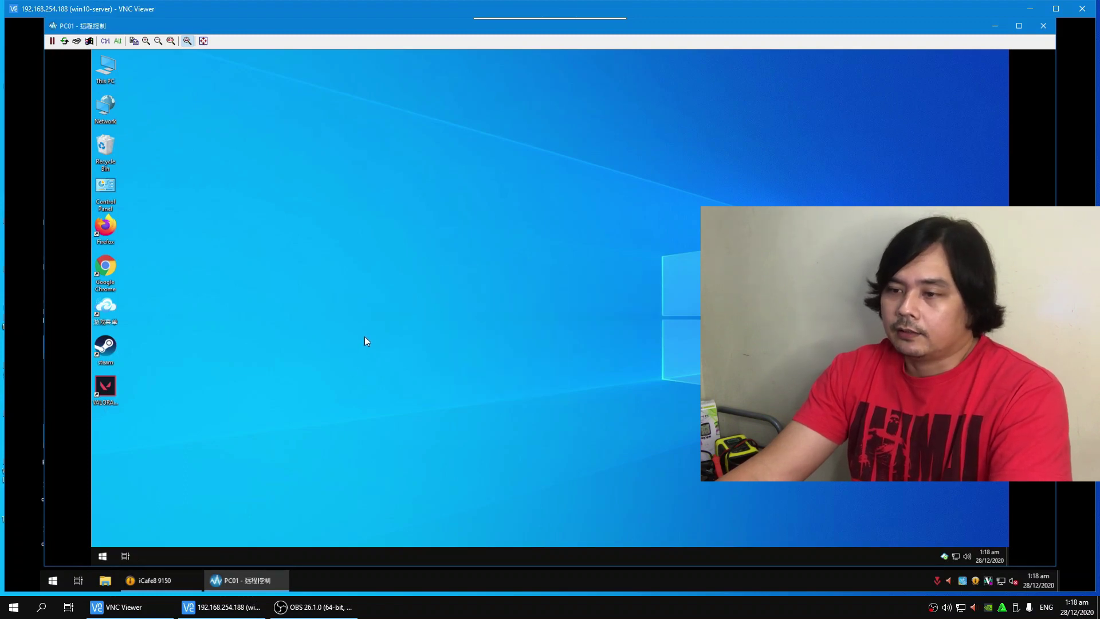
Close PC01's remote session, open a new Remote Desktop session to PC01 from the client list, and reposition its window to expose the tray.
click(1044, 25)
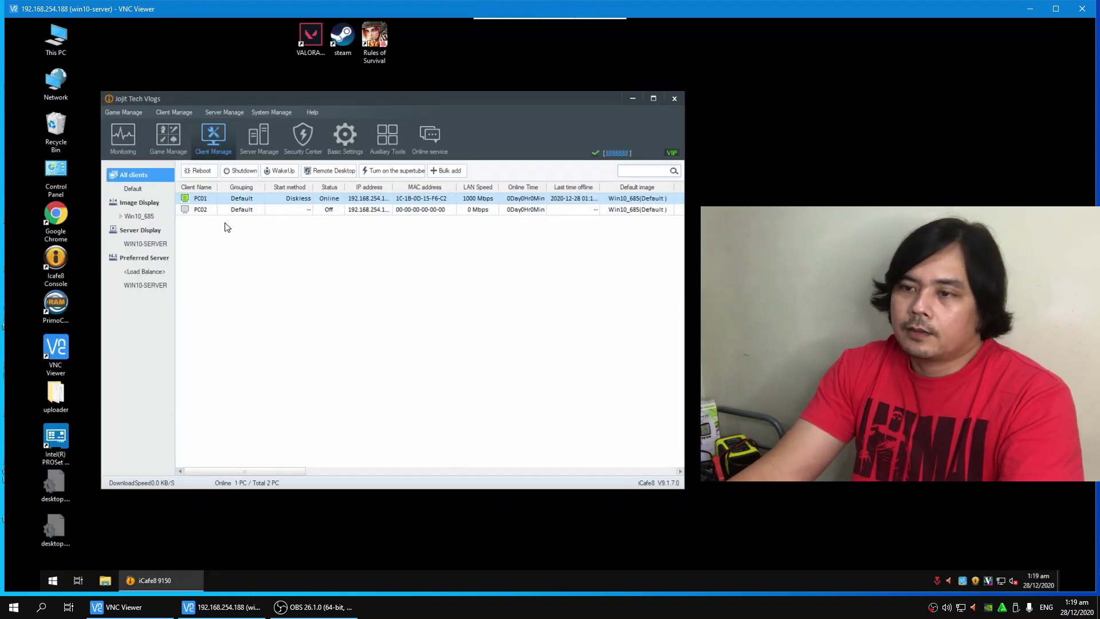
click(233, 211)
click(235, 199)
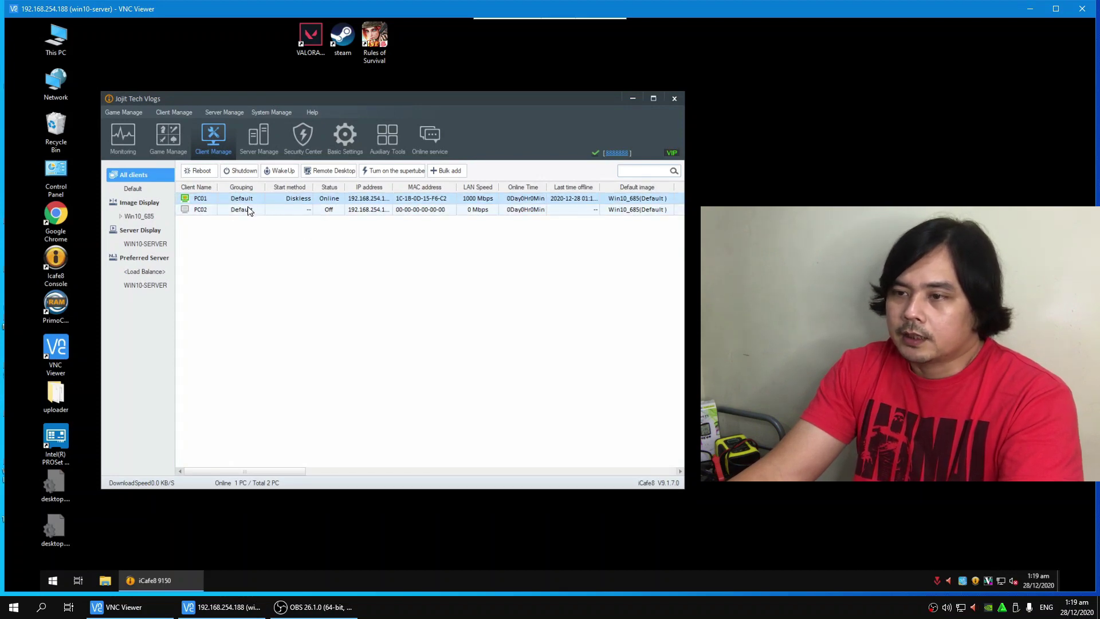
click(251, 210)
click(258, 199)
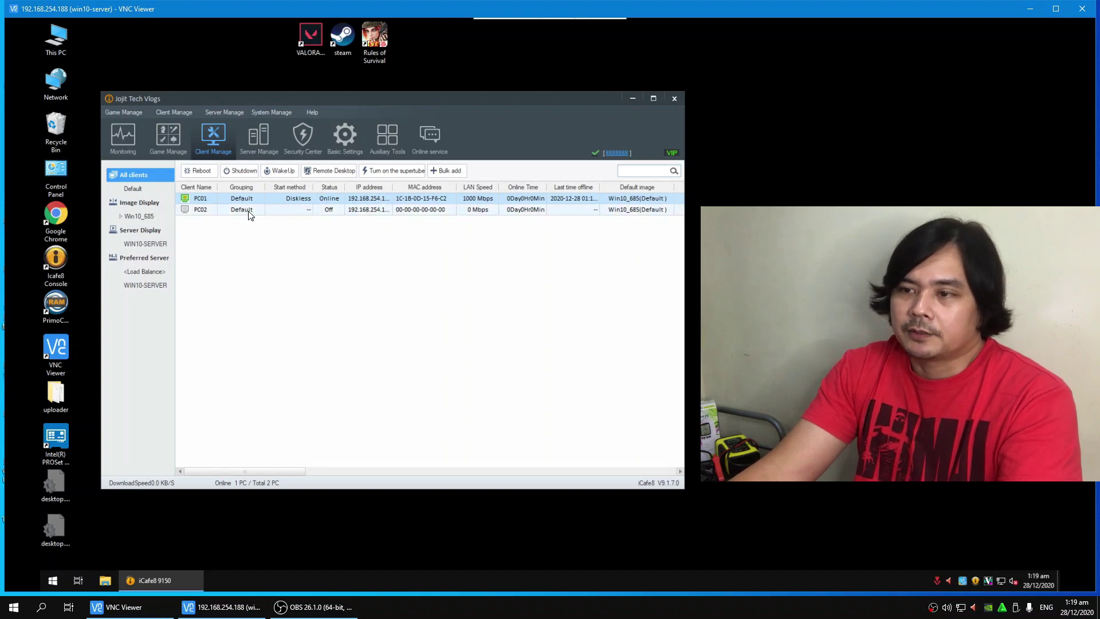
click(329, 171)
click(449, 363)
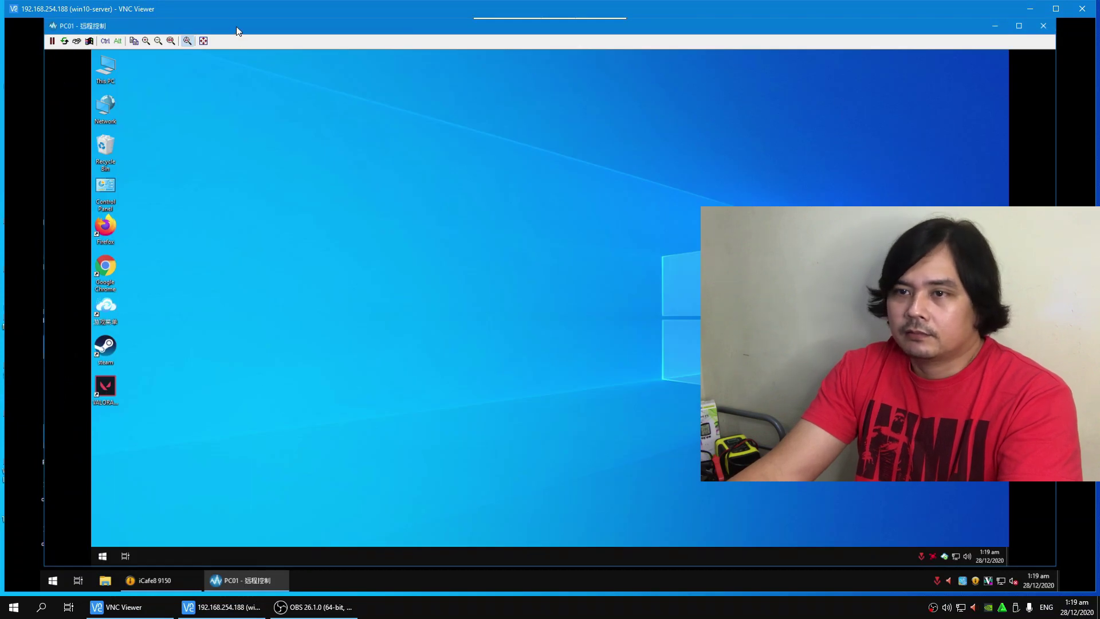
drag(237, 29, 211, 36)
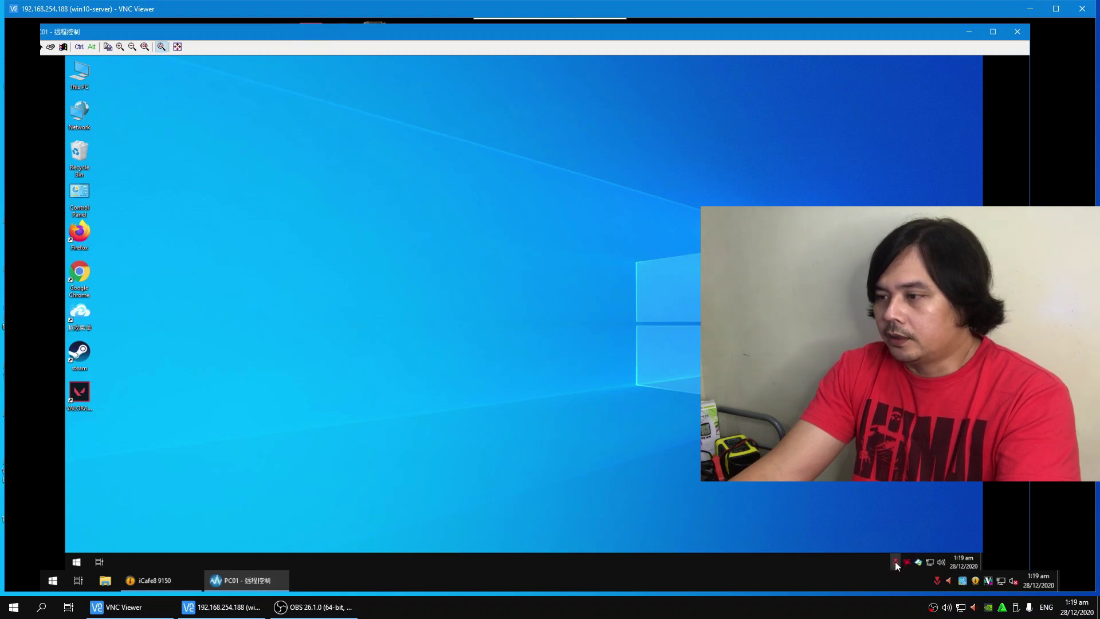
Sign in to VALORANT on PC01 with the account username and password, and start the game.
click(84, 390)
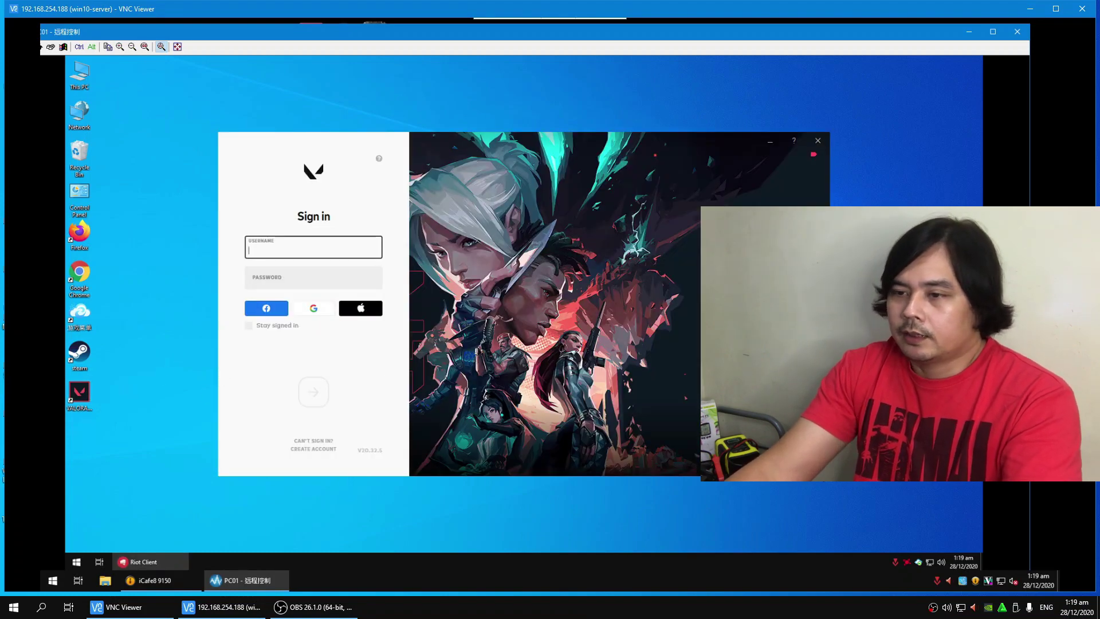
text(u)
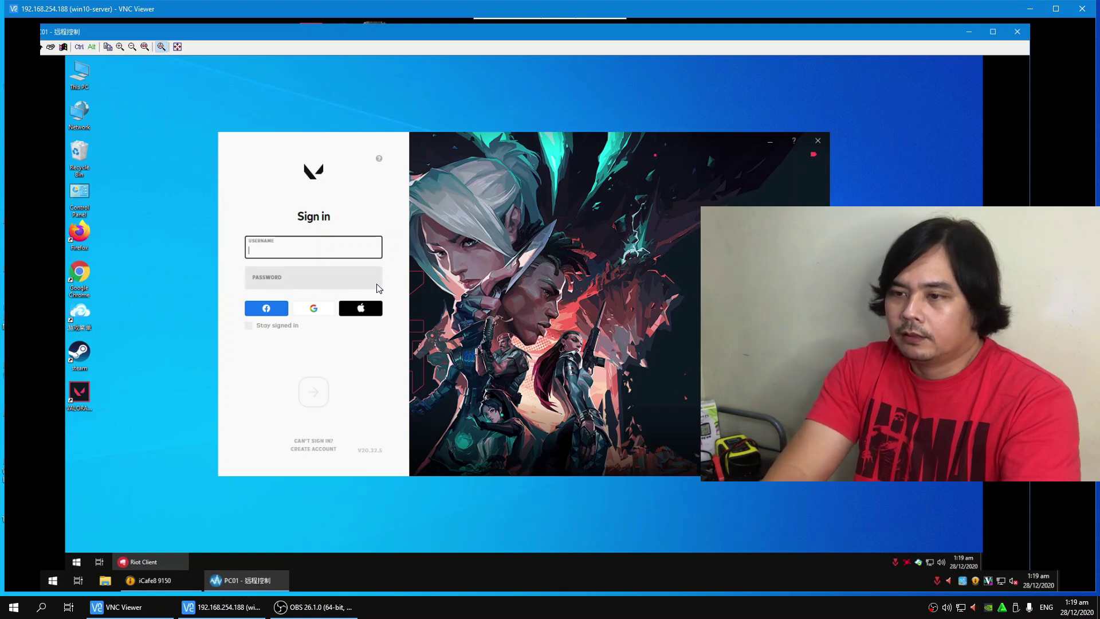
text(nd)
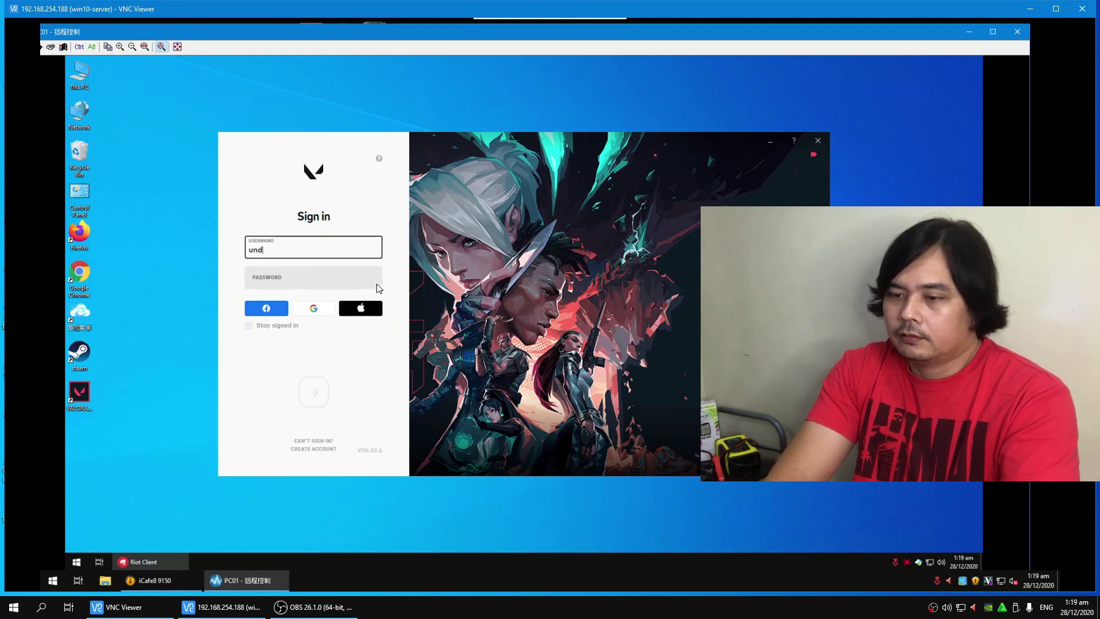
text(ot)
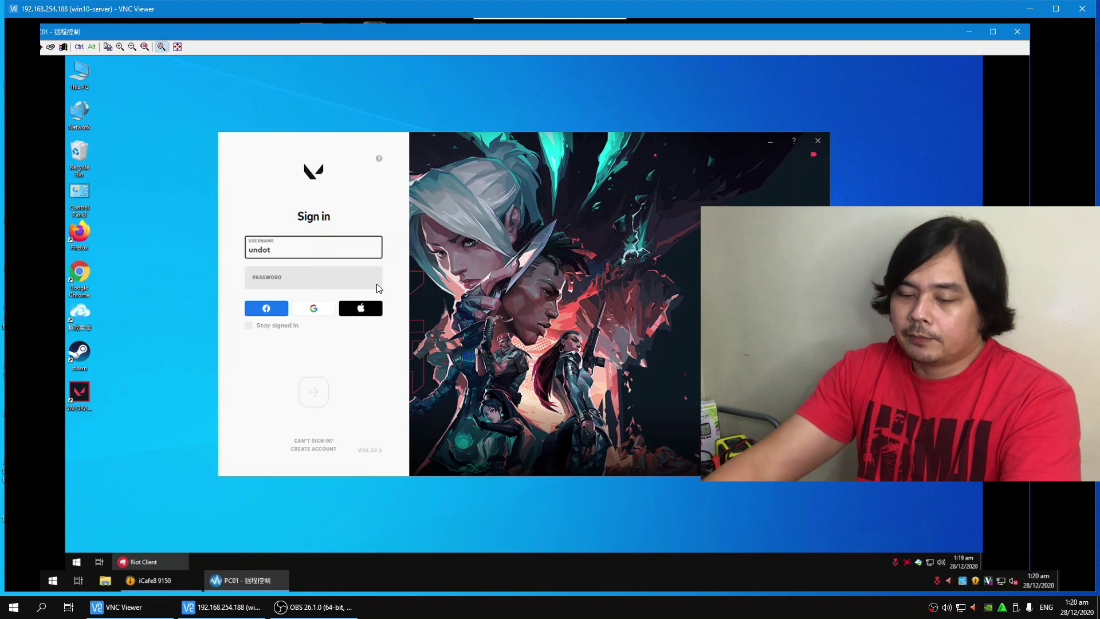
text(82)
click(267, 285)
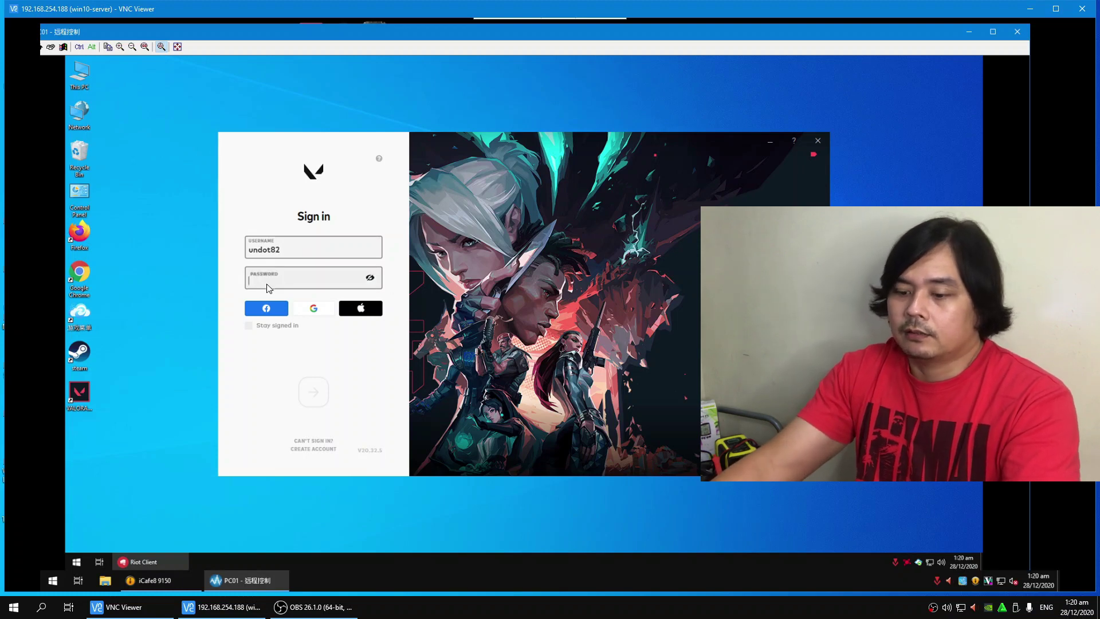
text(*)
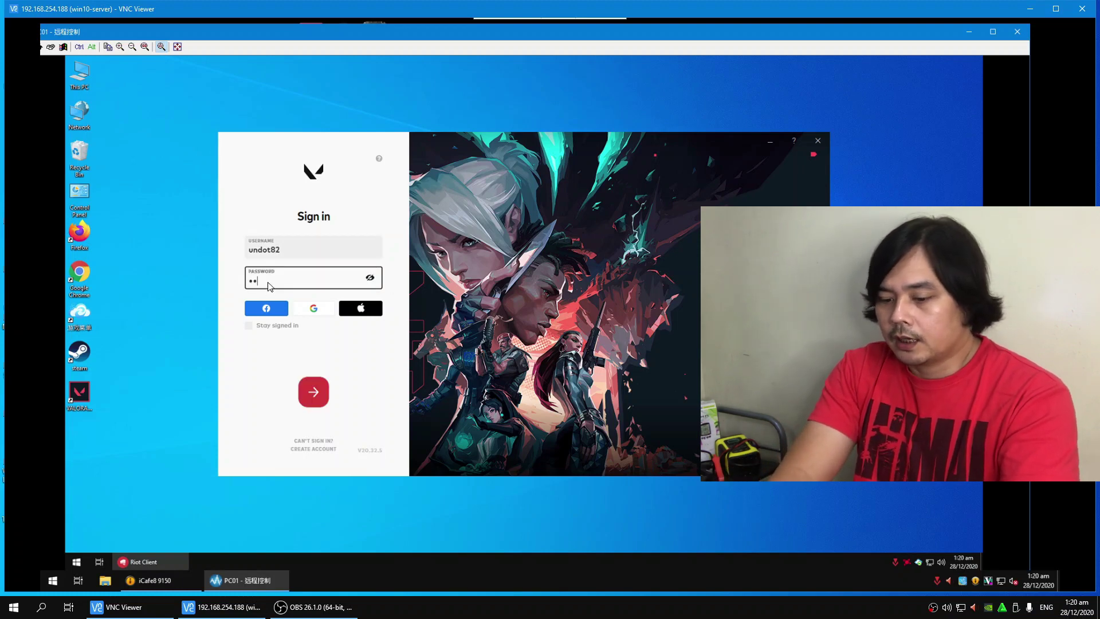
text(********)
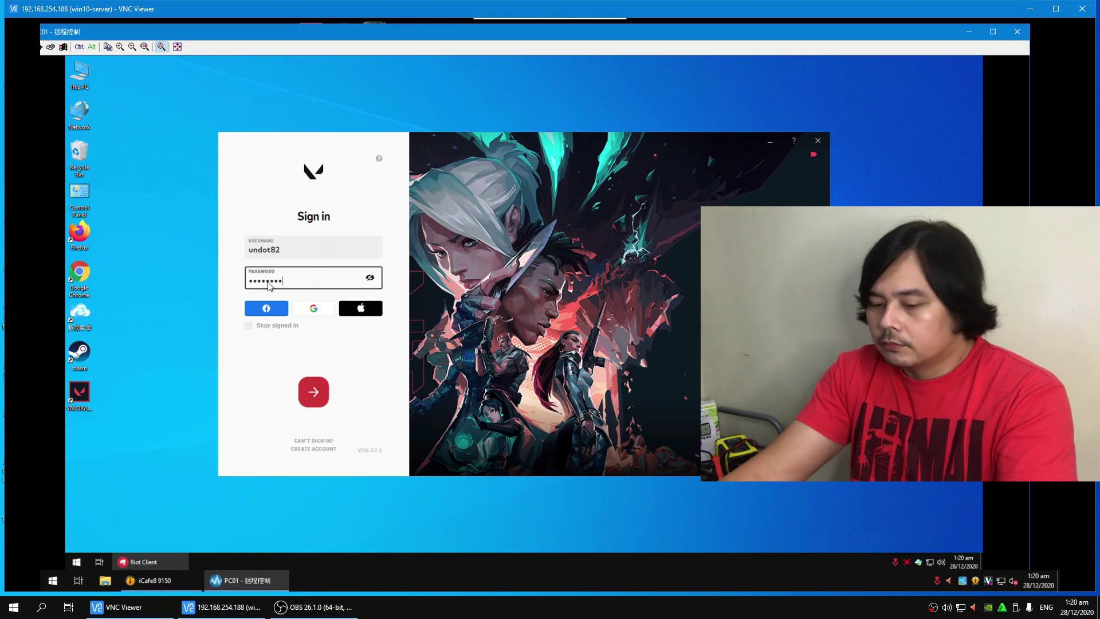
text(*)
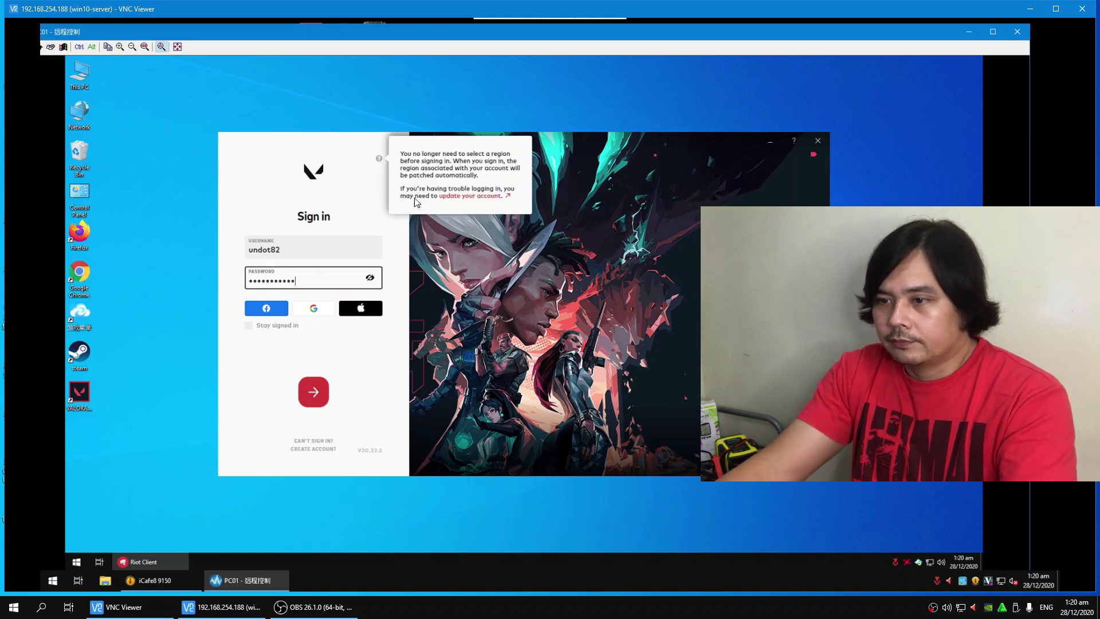
click(313, 393)
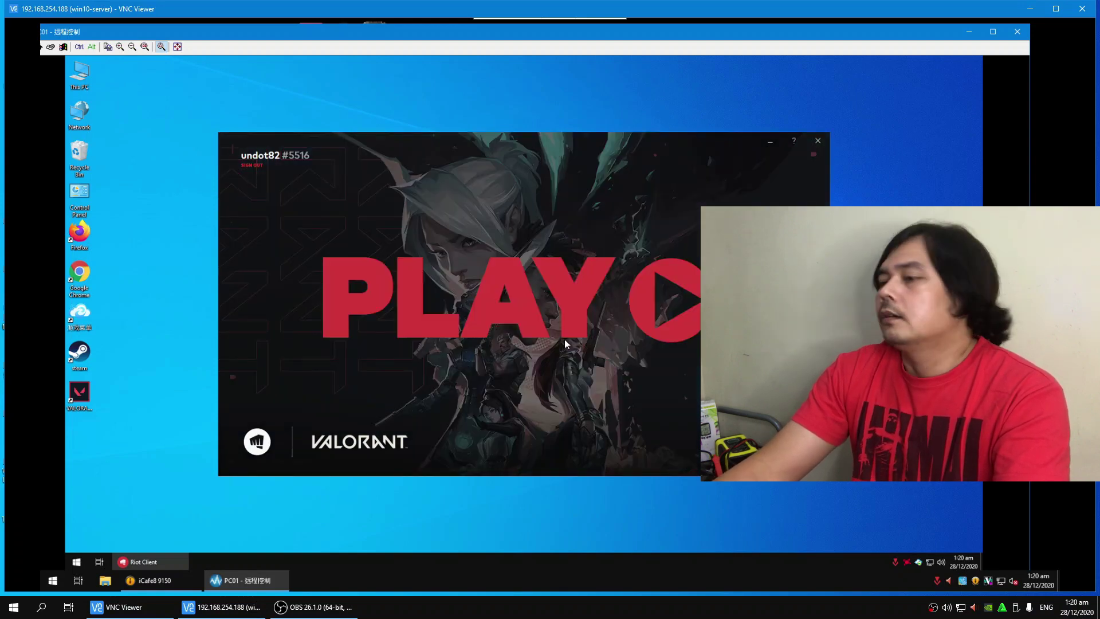
click(504, 315)
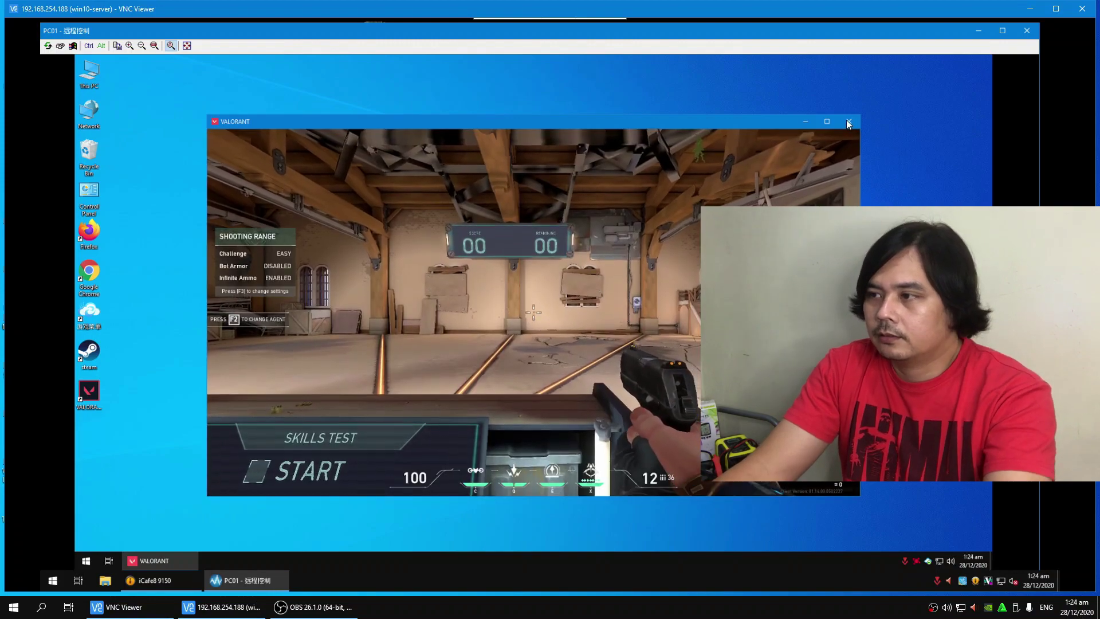
Exit VALORANT to the desktop, shut down PC01 and close its remote control session.
click(848, 122)
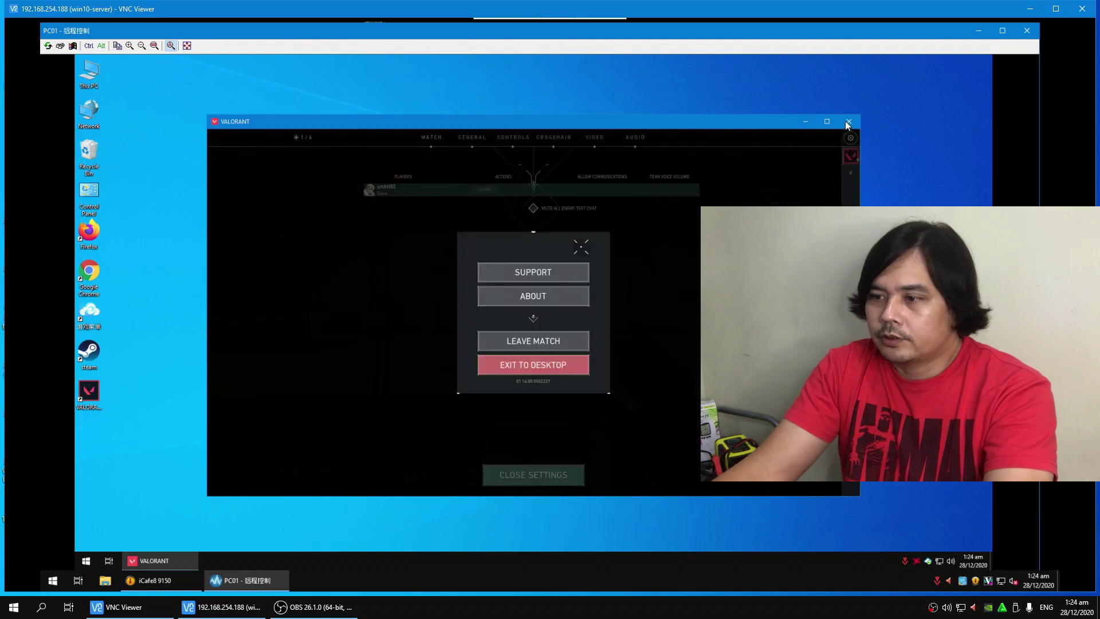
click(538, 365)
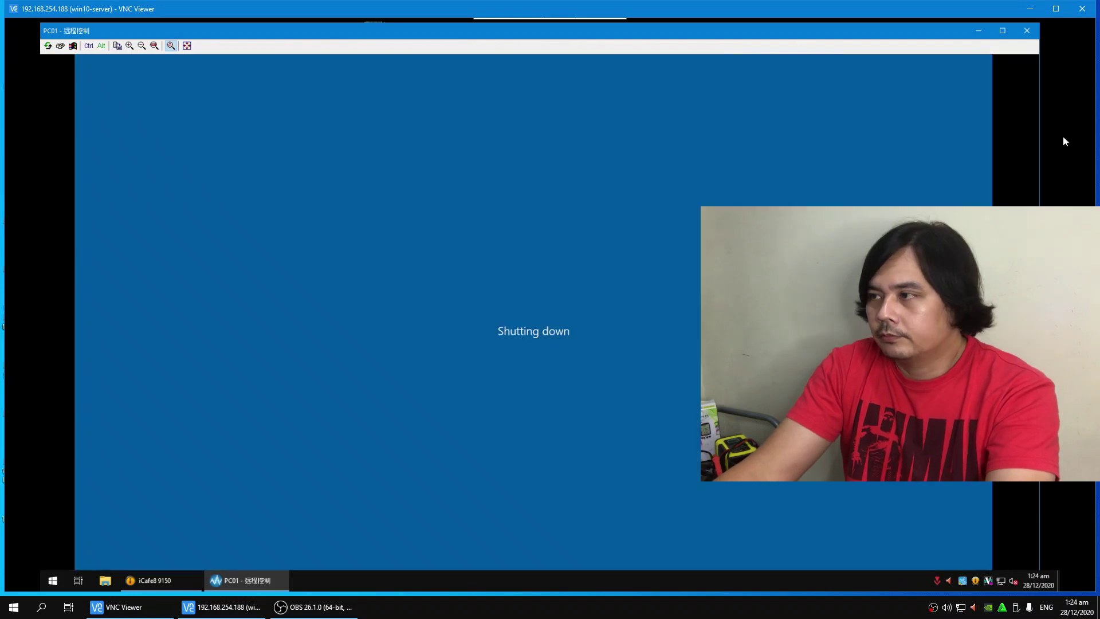
click(1027, 31)
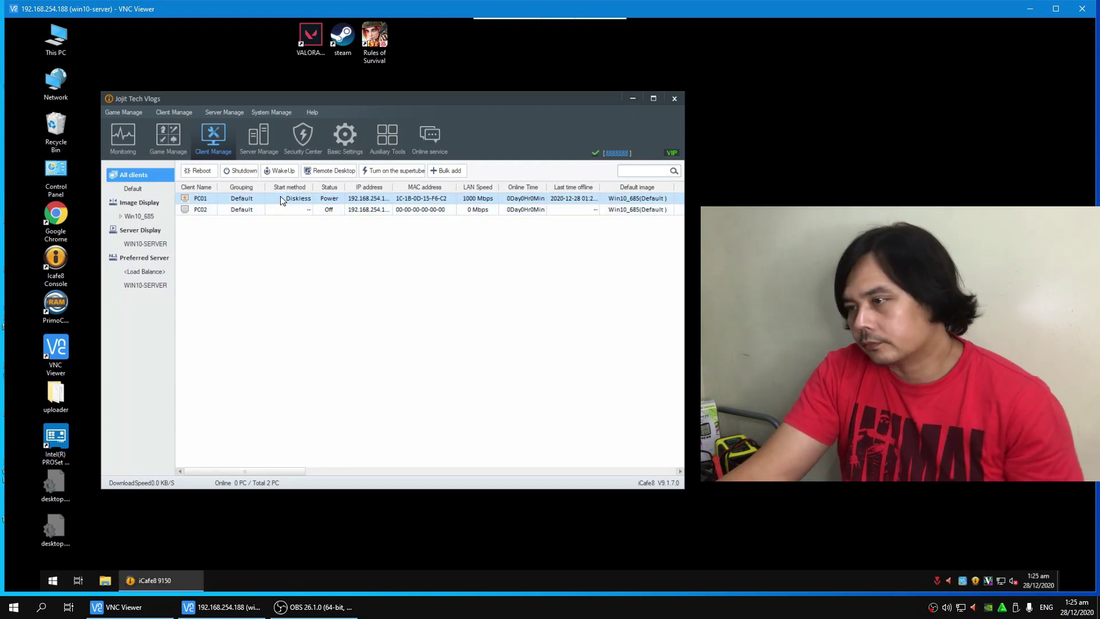
Close Hypertube on PC01, generating a restore point named valorant, and wake the client up.
right_click(227, 199)
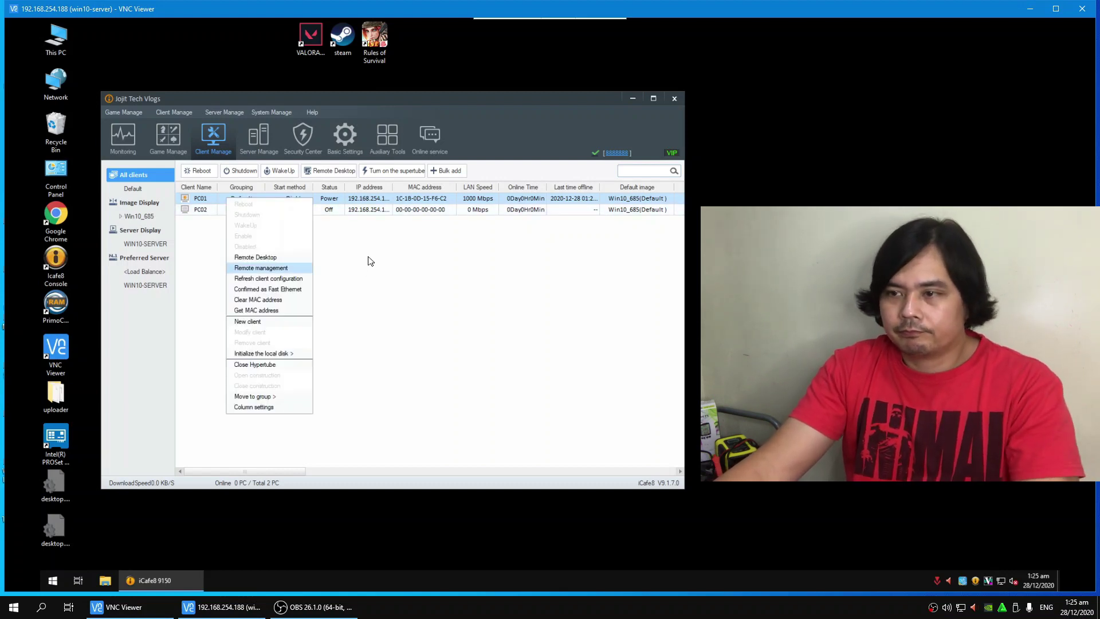
click(389, 216)
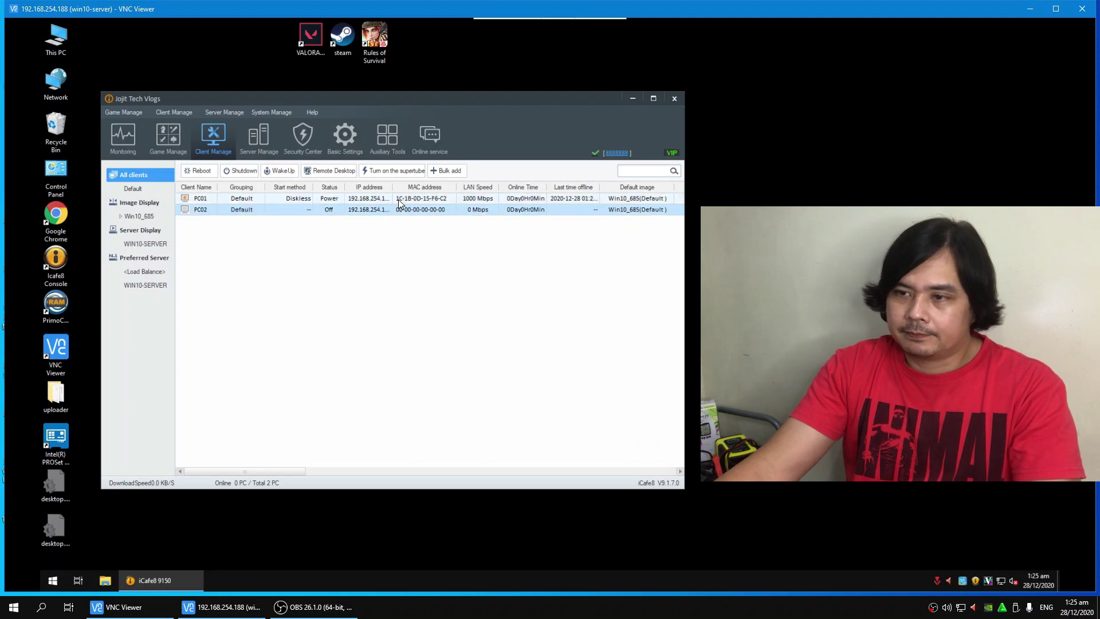
right_click(399, 212)
click(273, 216)
right_click(277, 199)
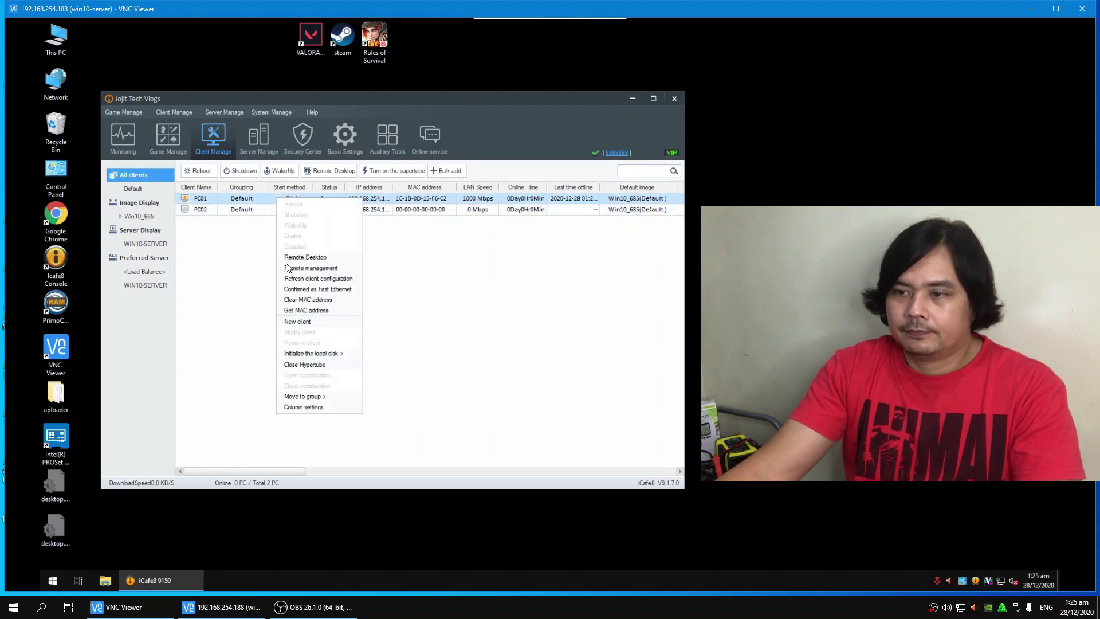
click(296, 366)
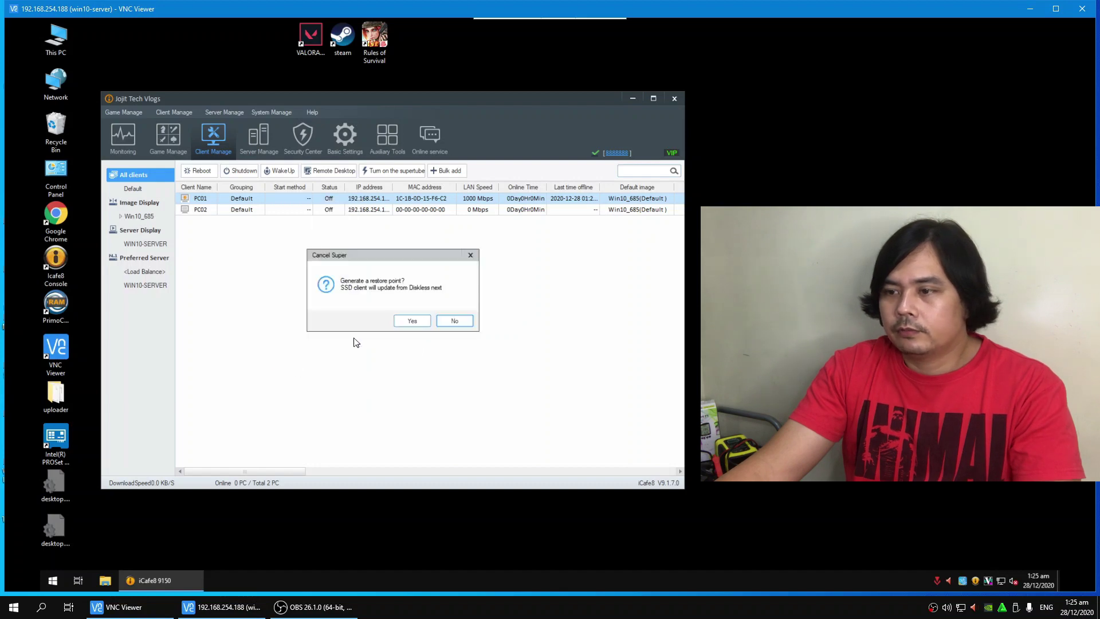
click(417, 320)
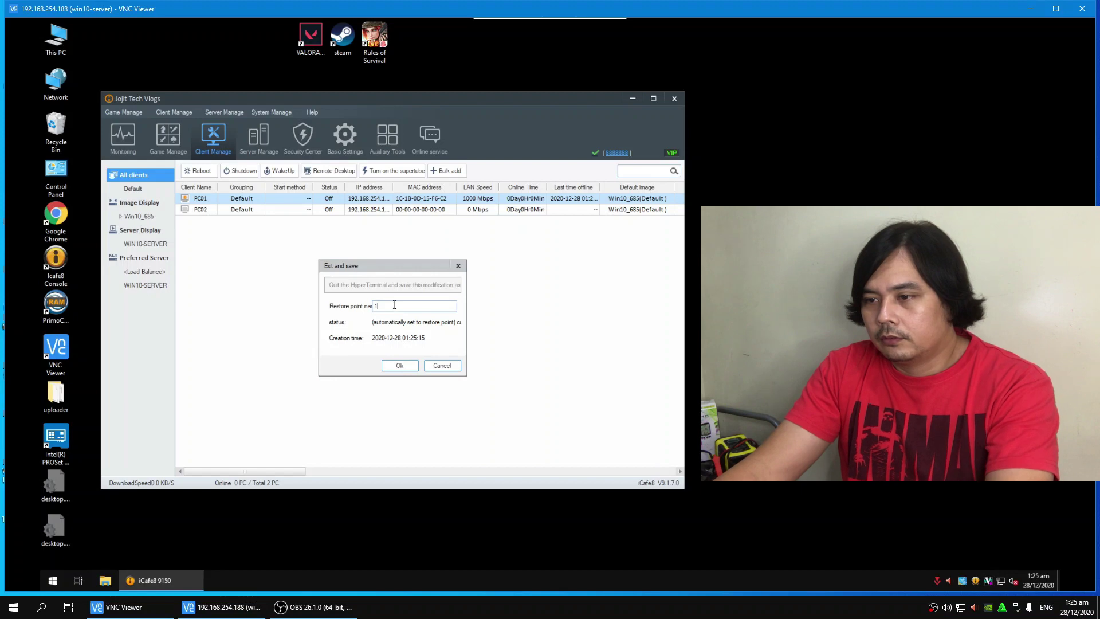
key(BackSpace)
text(valora)
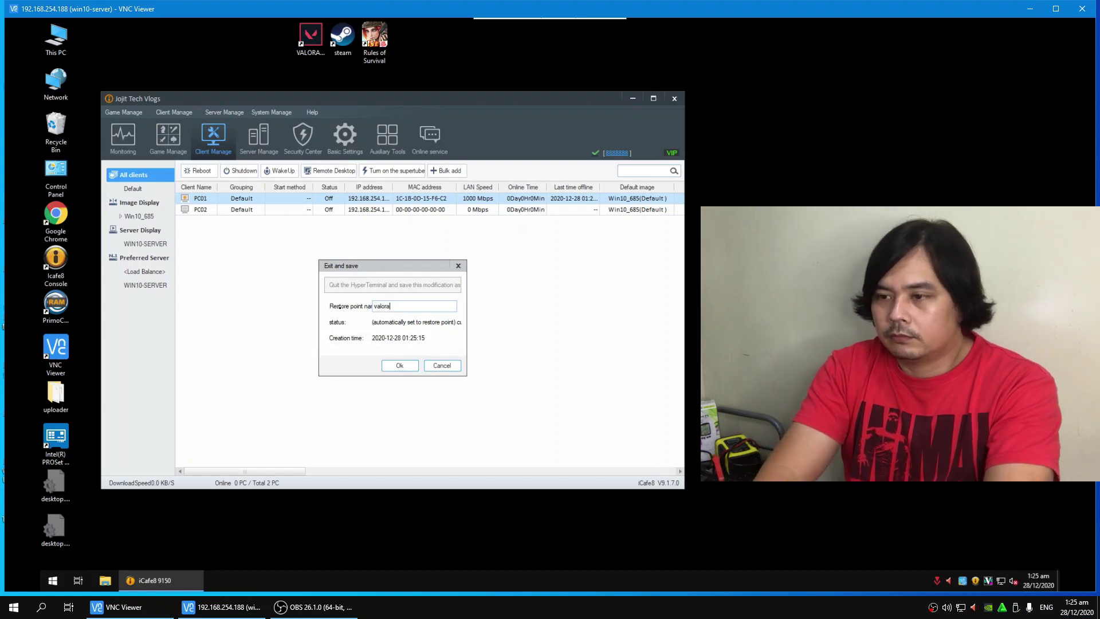
text(nt)
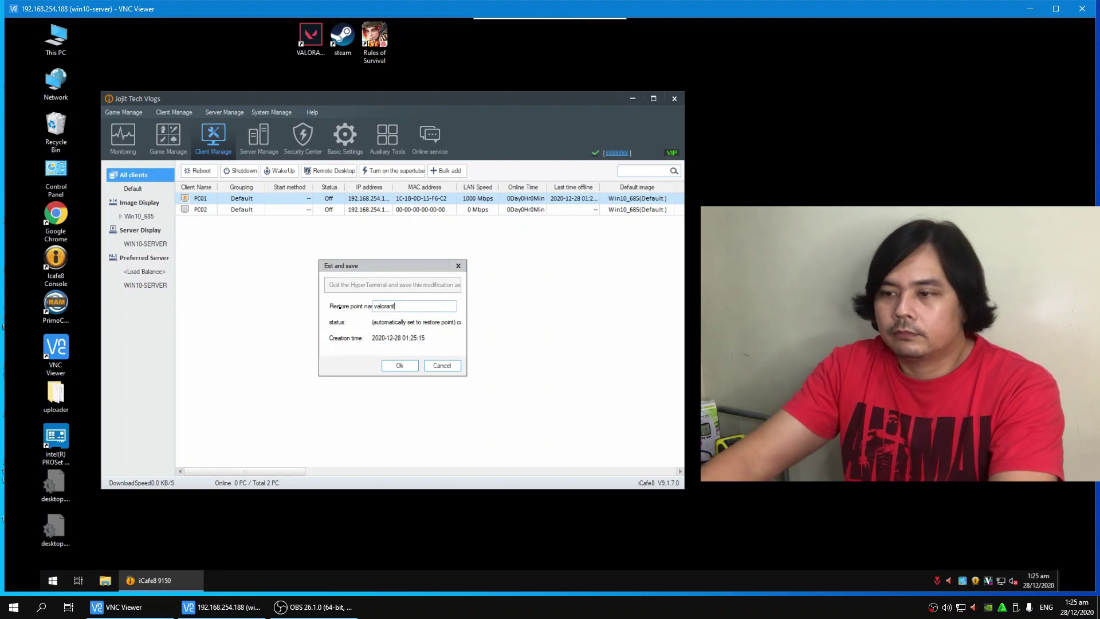
click(402, 366)
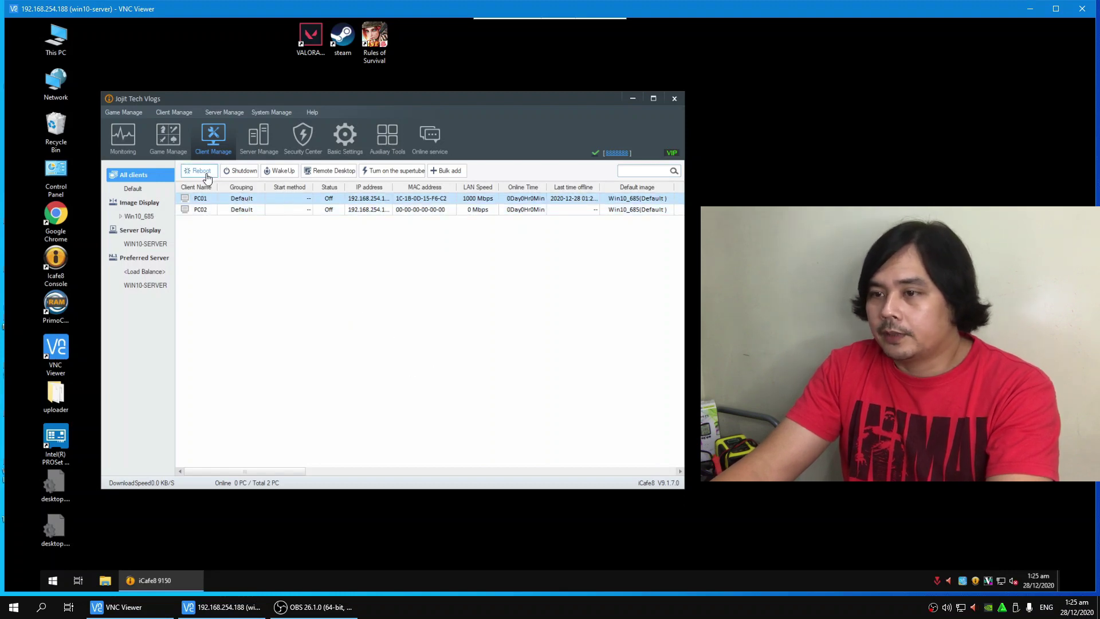
click(280, 171)
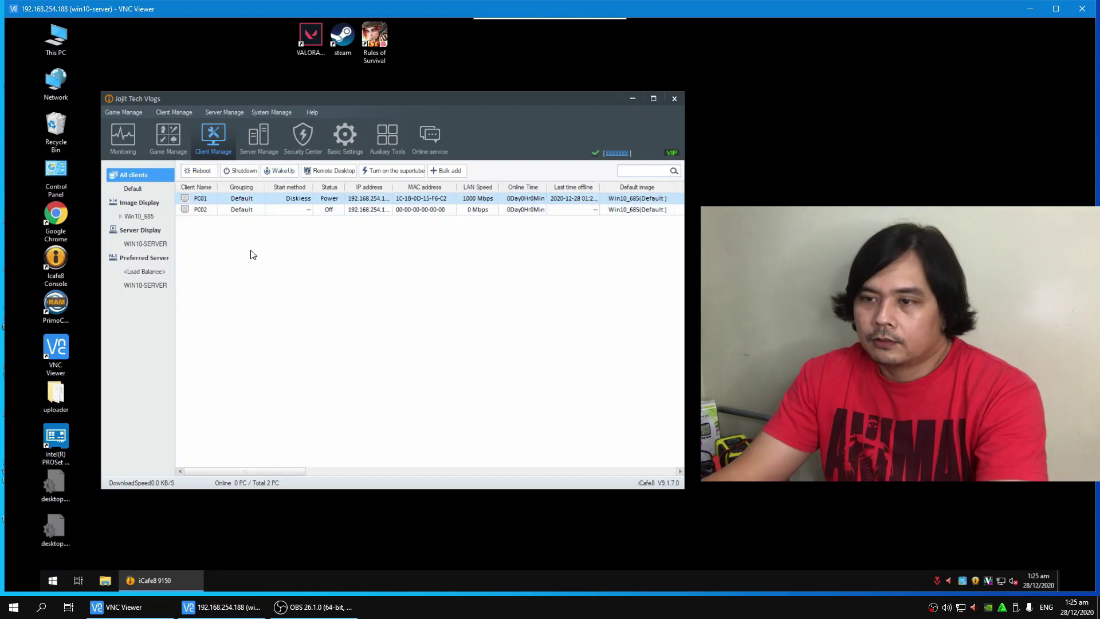
Uninstall Link Shell Extension from the server through Programs and Features and close the finished uninstall wizard.
double_click(59, 184)
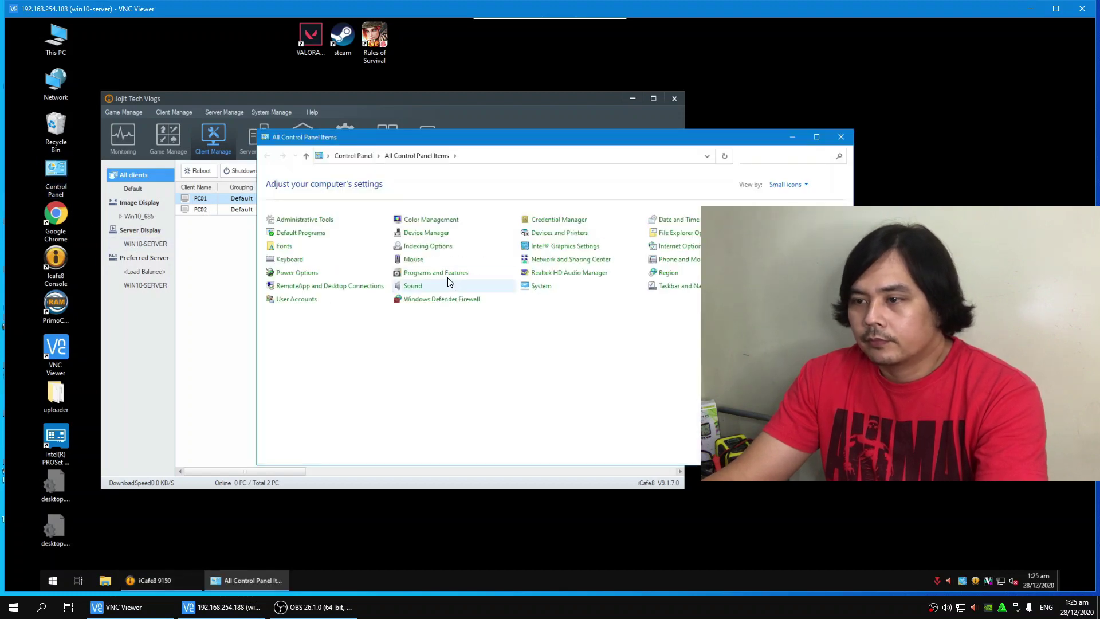
click(449, 275)
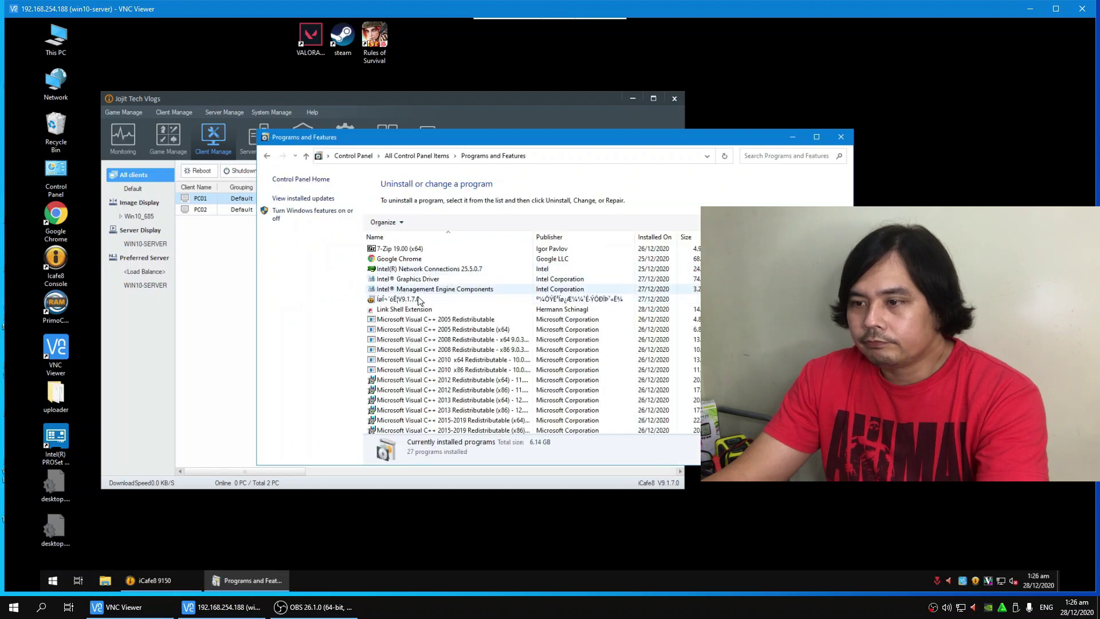
click(420, 309)
right_click(419, 309)
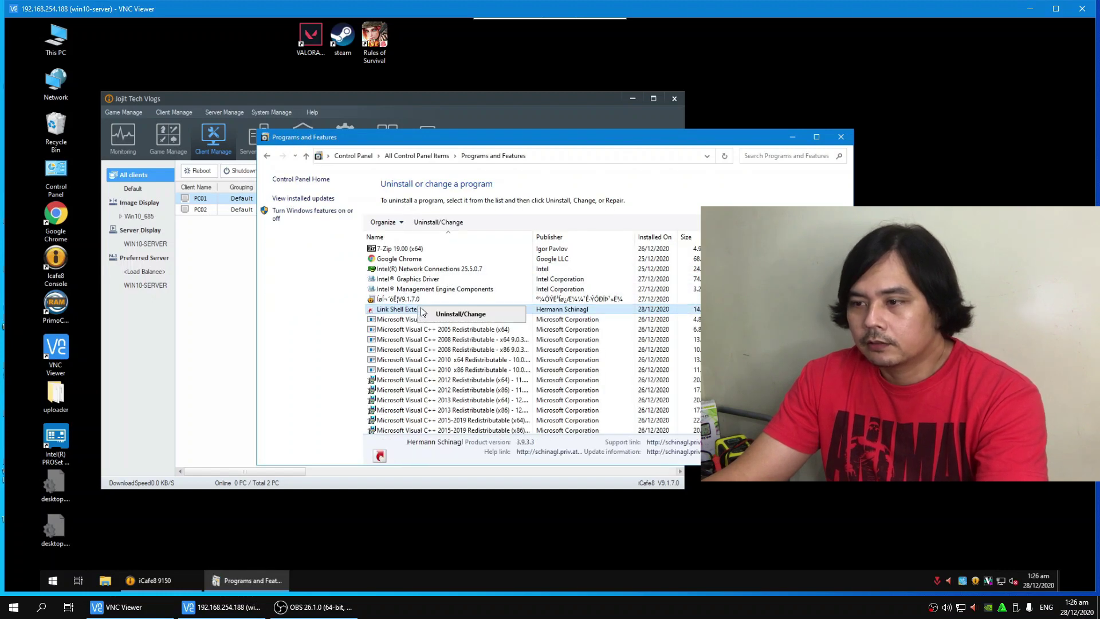
click(439, 317)
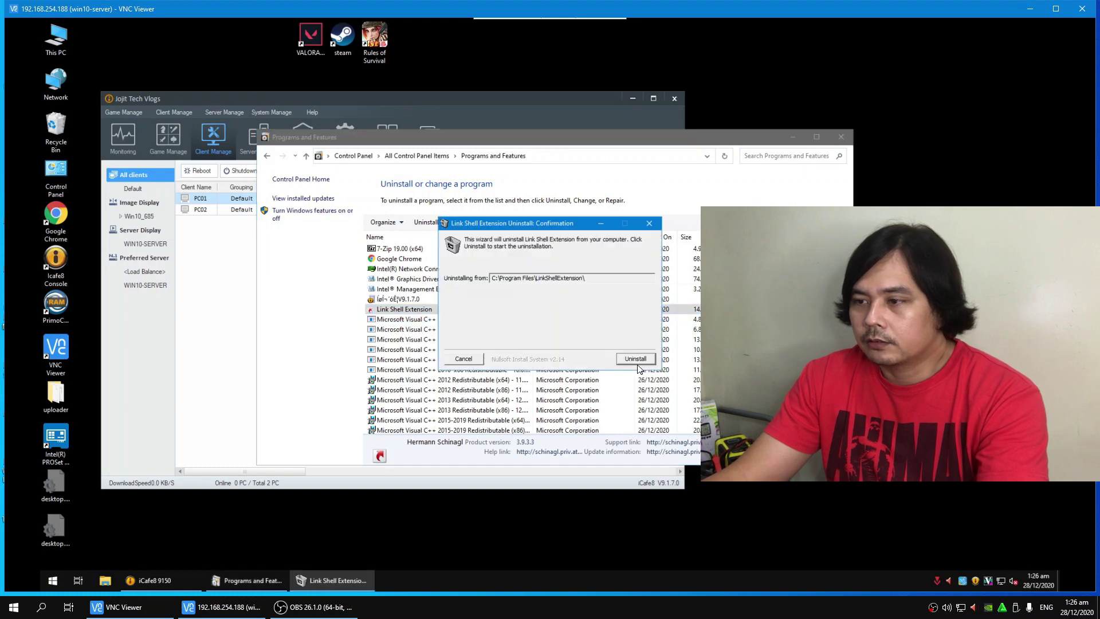
click(634, 359)
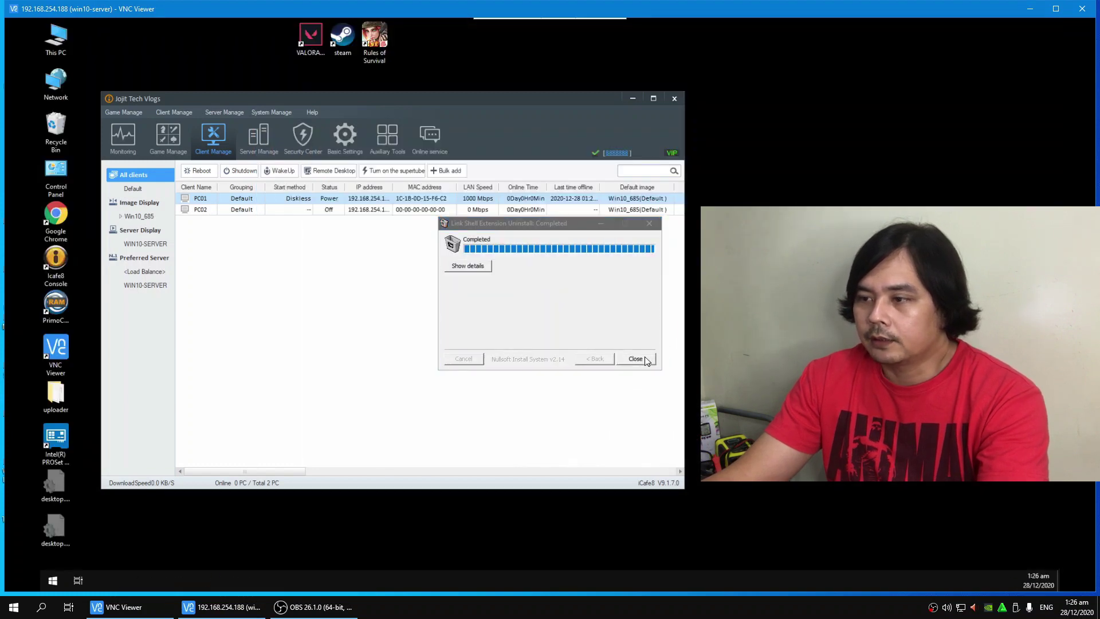
click(645, 358)
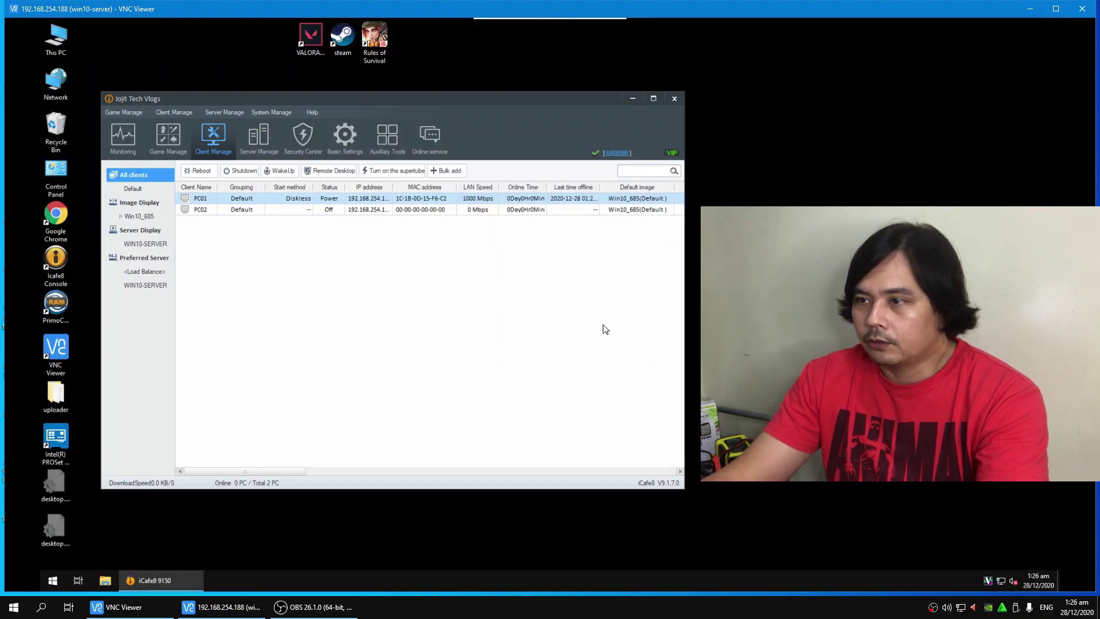
right_click(497, 70)
click(545, 100)
right_click(476, 56)
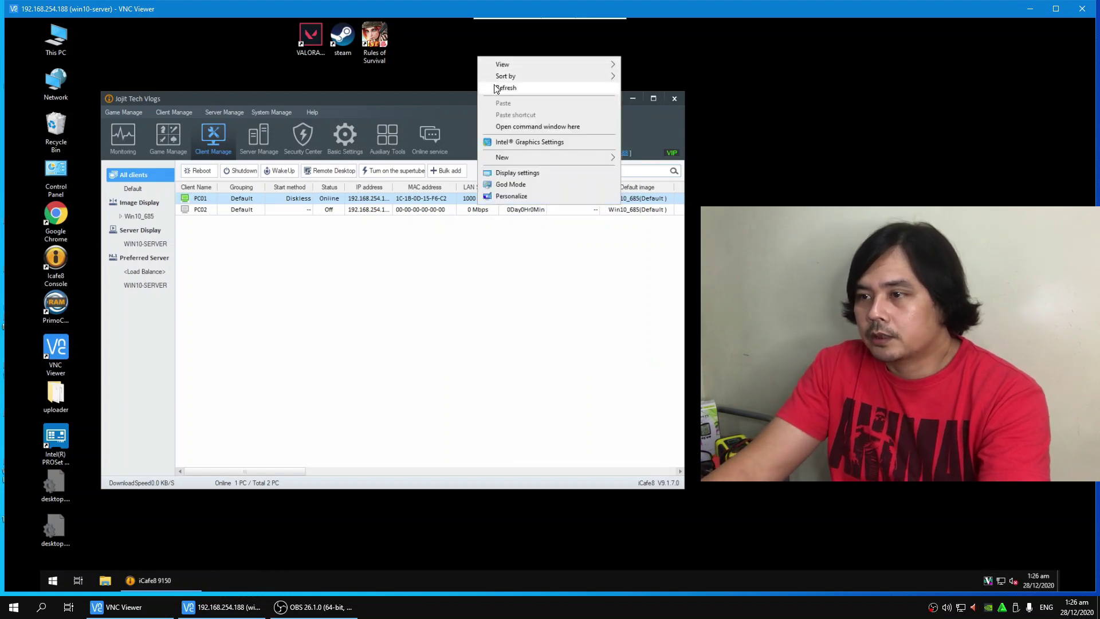
click(497, 89)
right_click(494, 61)
click(511, 92)
right_click(471, 50)
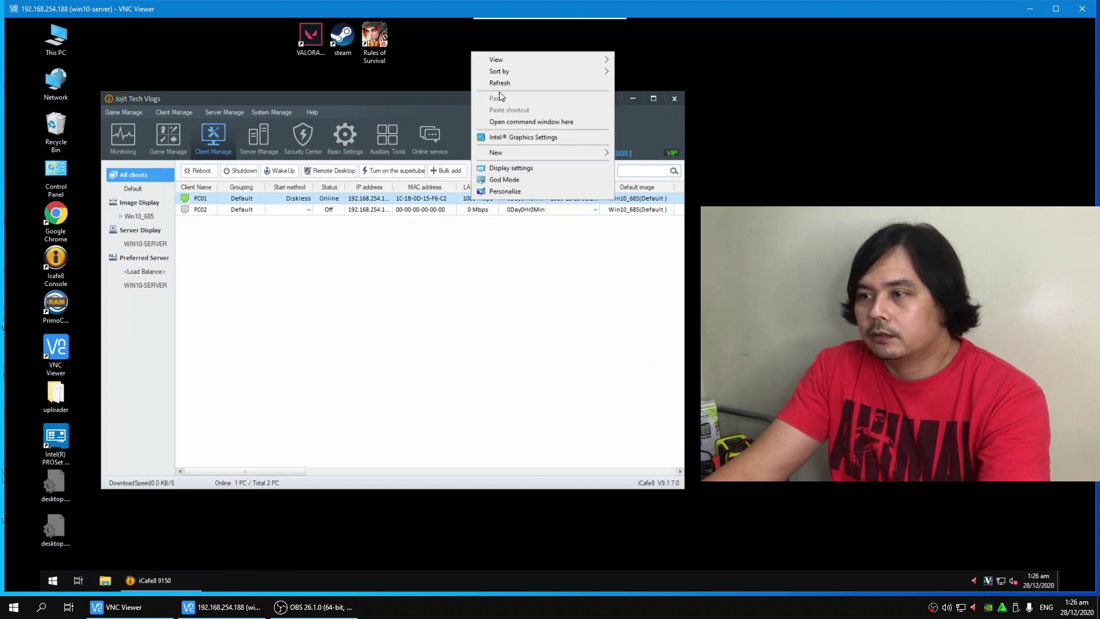
click(500, 83)
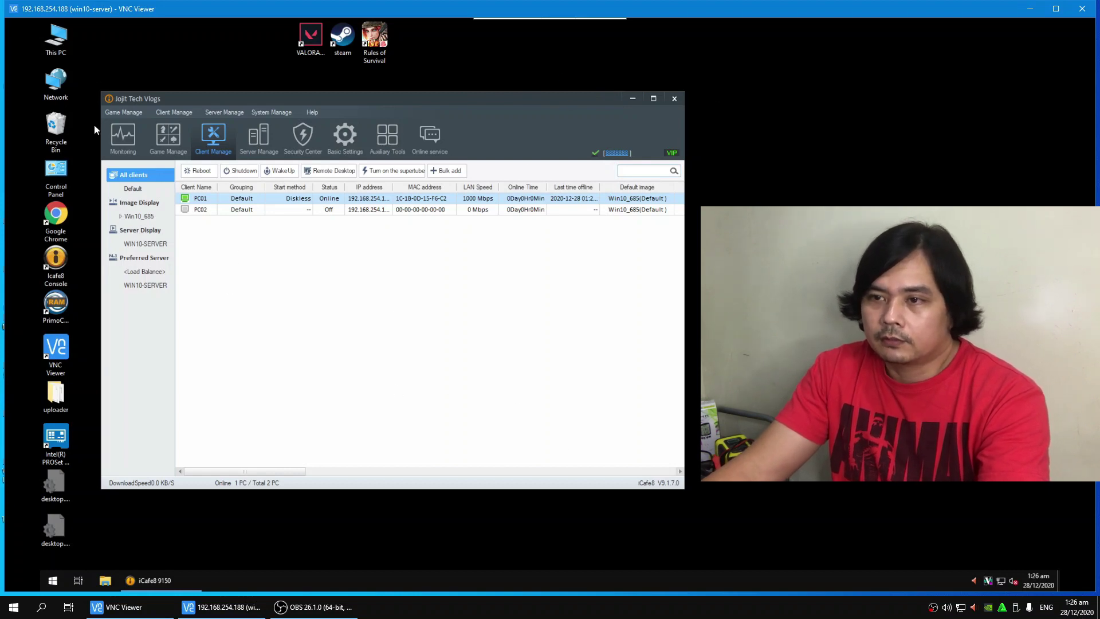
drag(219, 93, 223, 91)
right_click(207, 72)
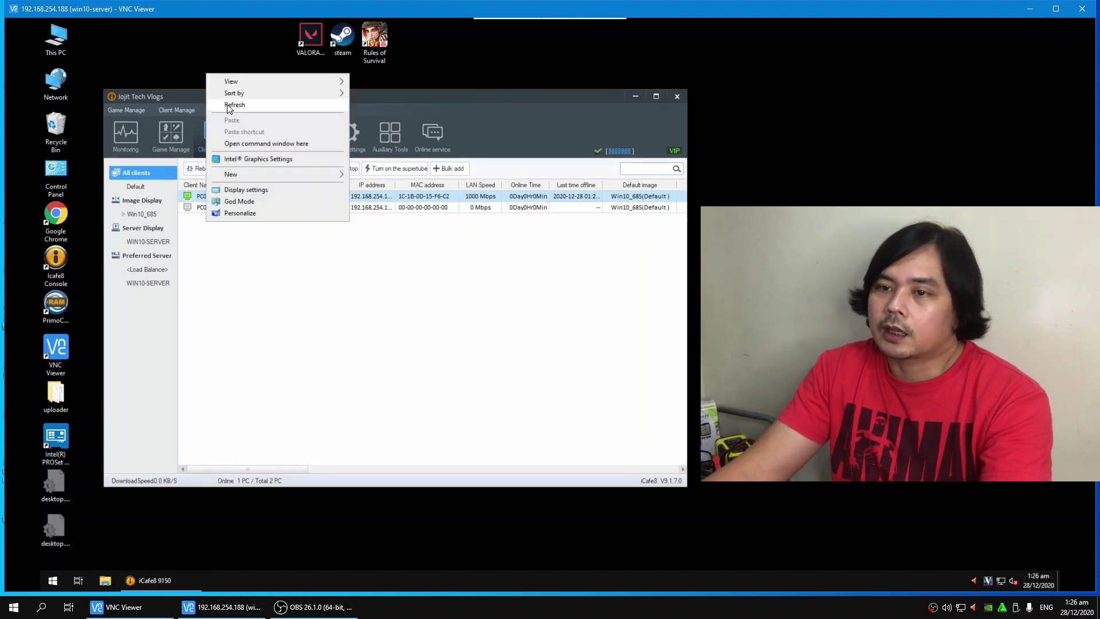
click(227, 107)
Open a Remote Desktop session to PC01 from the client list.
click(207, 210)
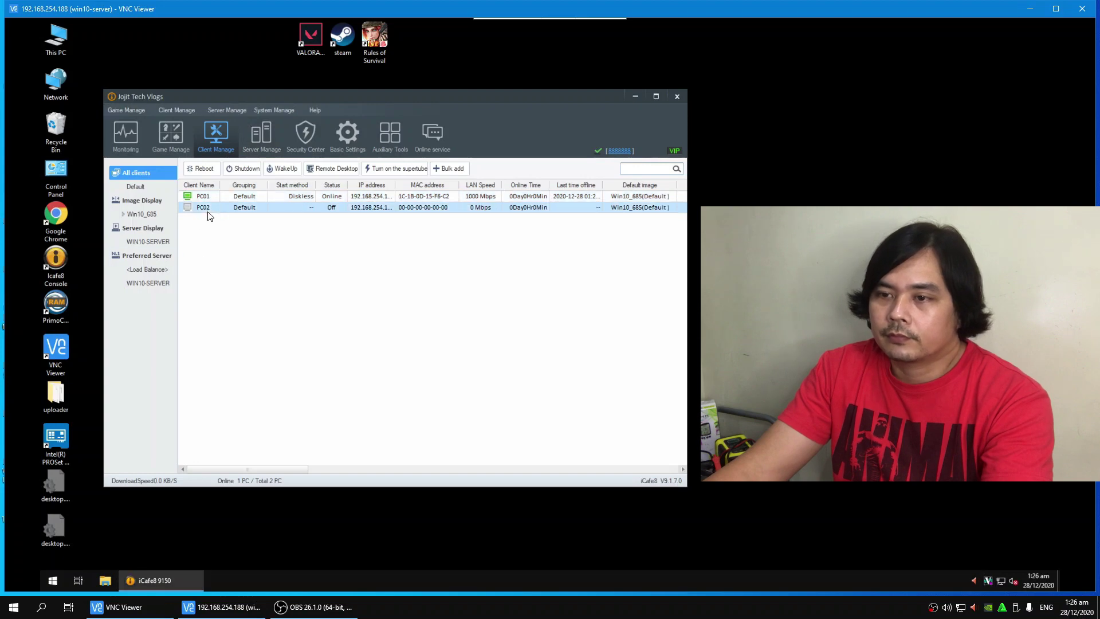
click(219, 199)
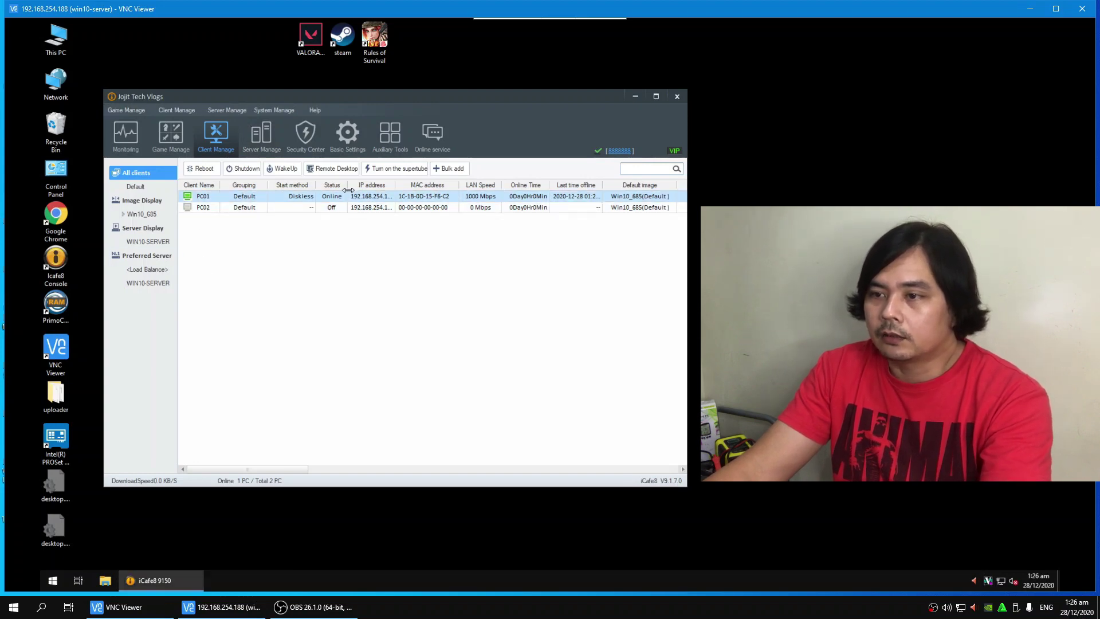
click(332, 169)
click(408, 358)
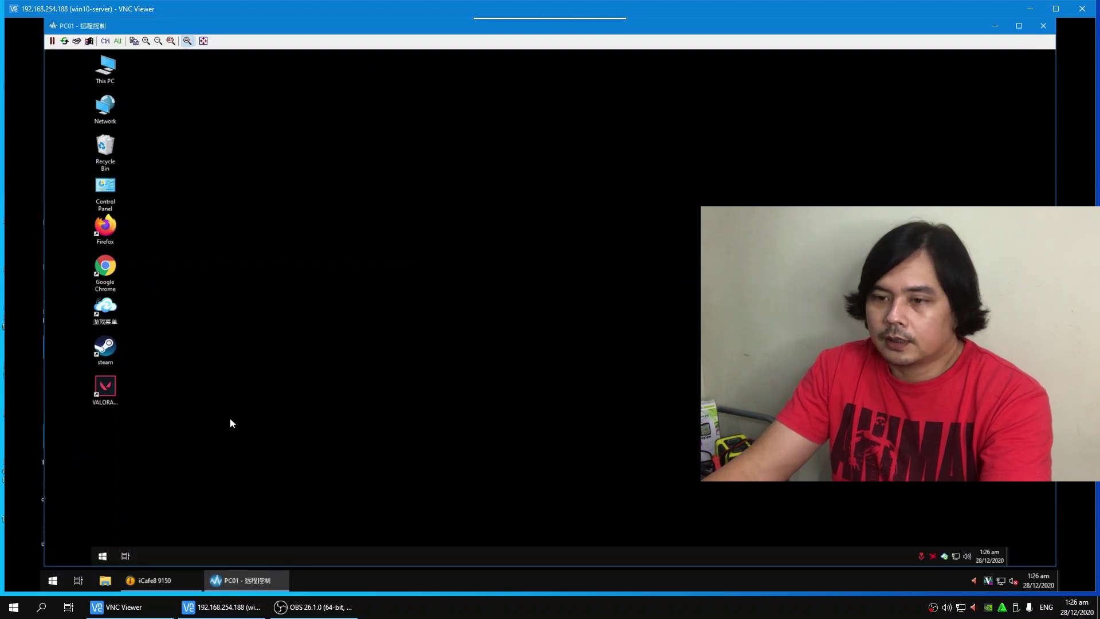
Launch VALORANT from PC01's desktop and sign in with the account username and password.
click(114, 390)
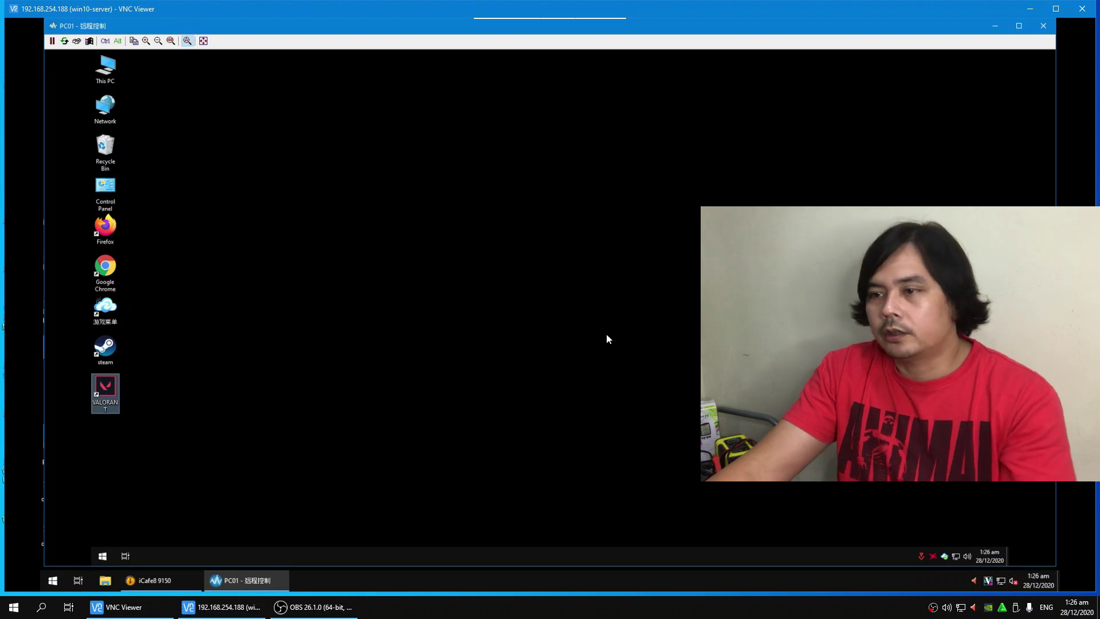
click(488, 250)
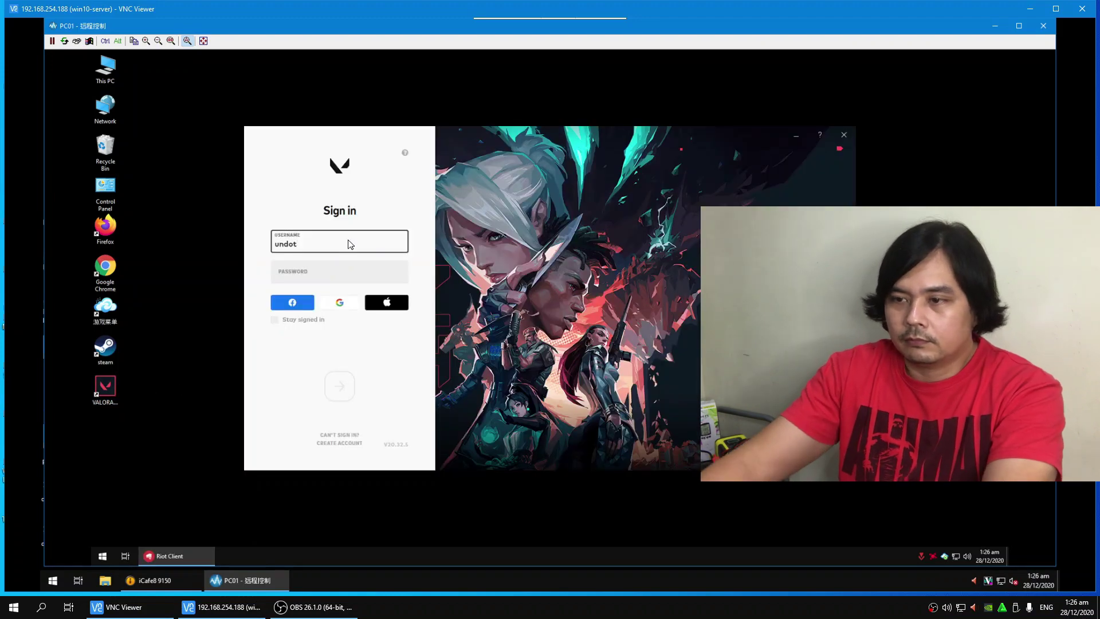
click(336, 267)
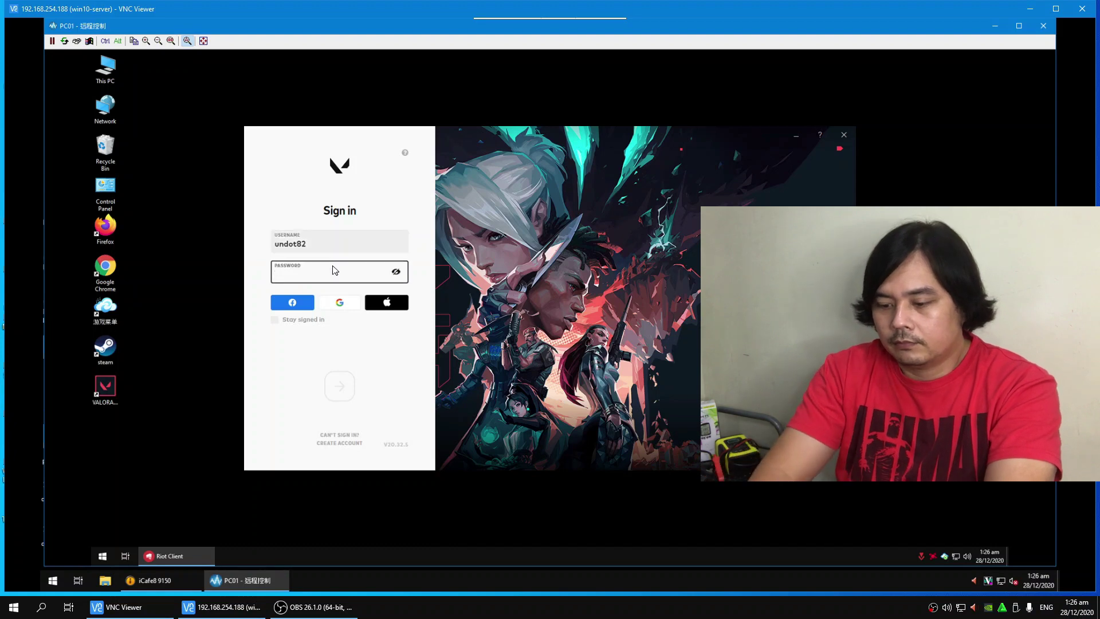
text(•)
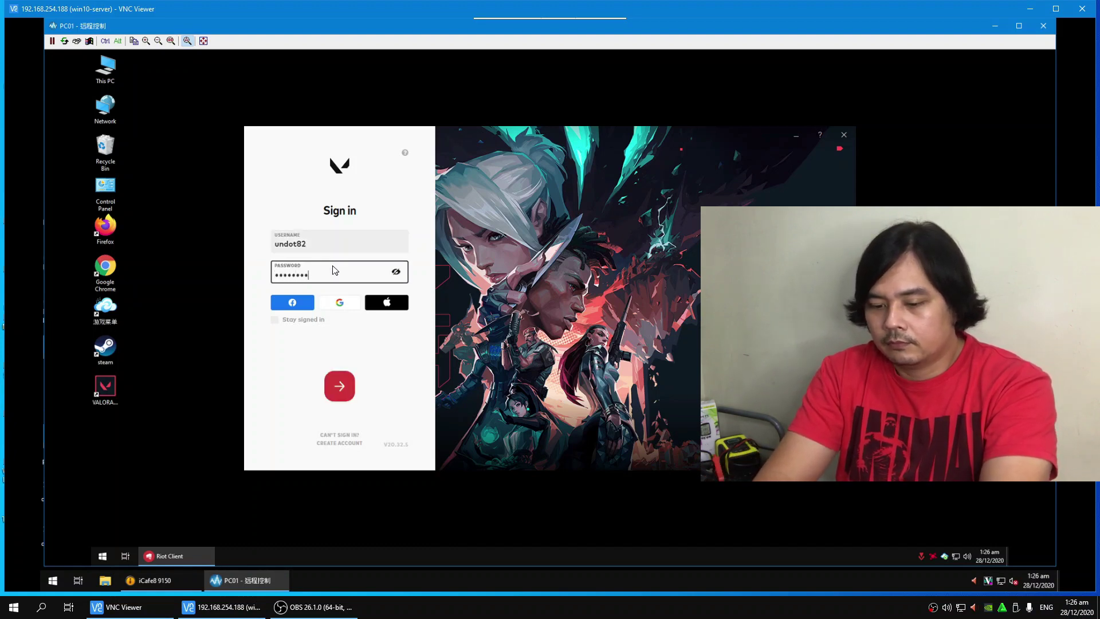
text(•••••••••••)
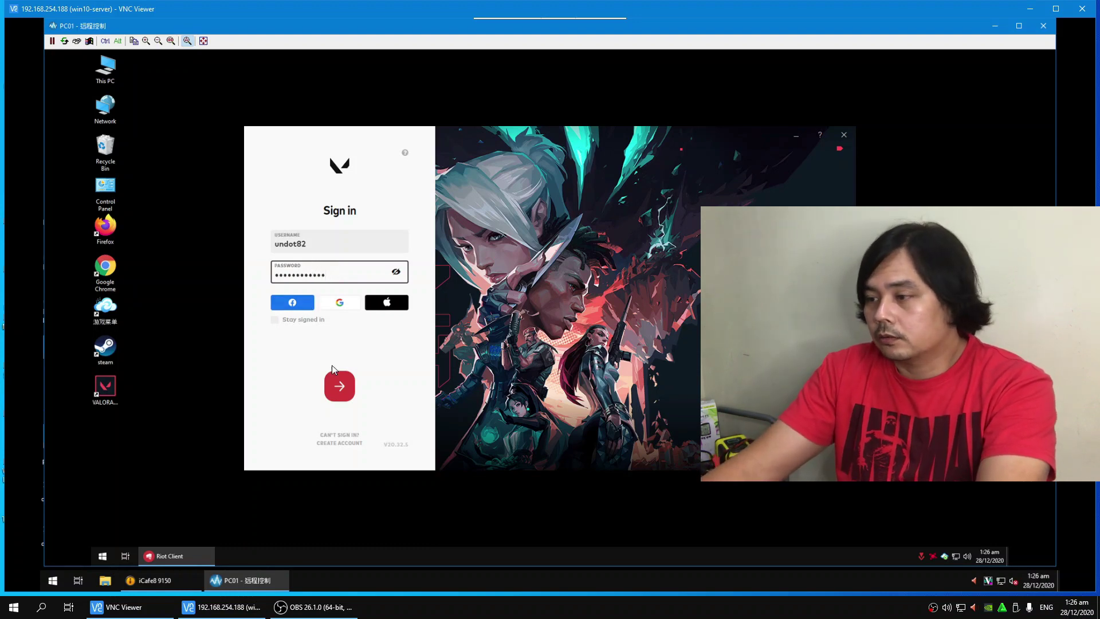
click(339, 385)
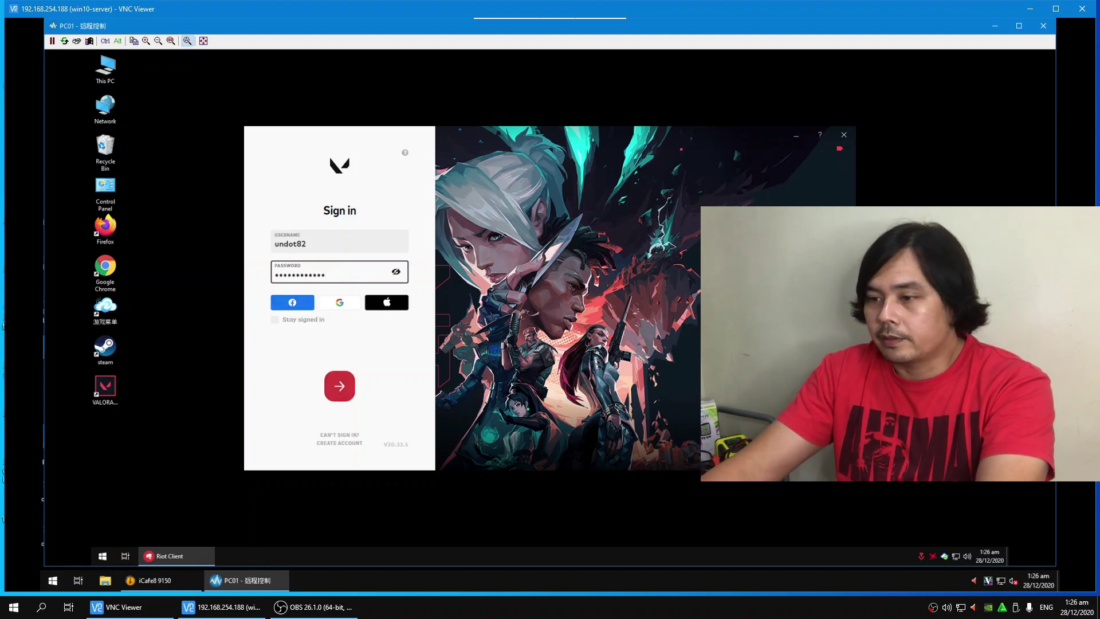
click(339, 387)
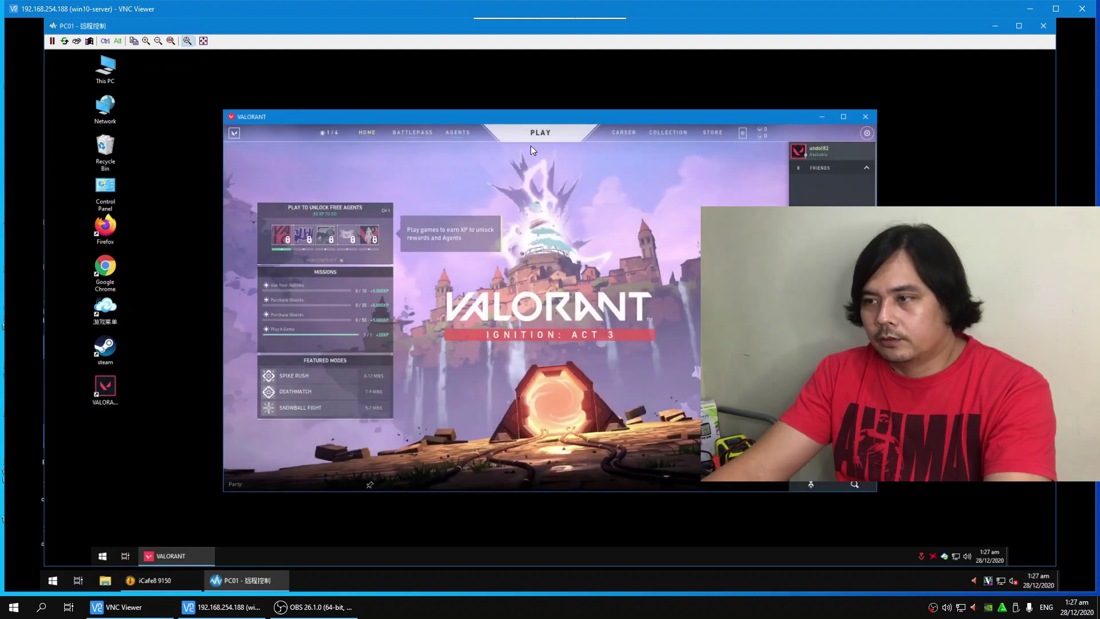
Enter VALORANT's practice range in Shooting Test mode to check that the game runs on PC01.
click(534, 131)
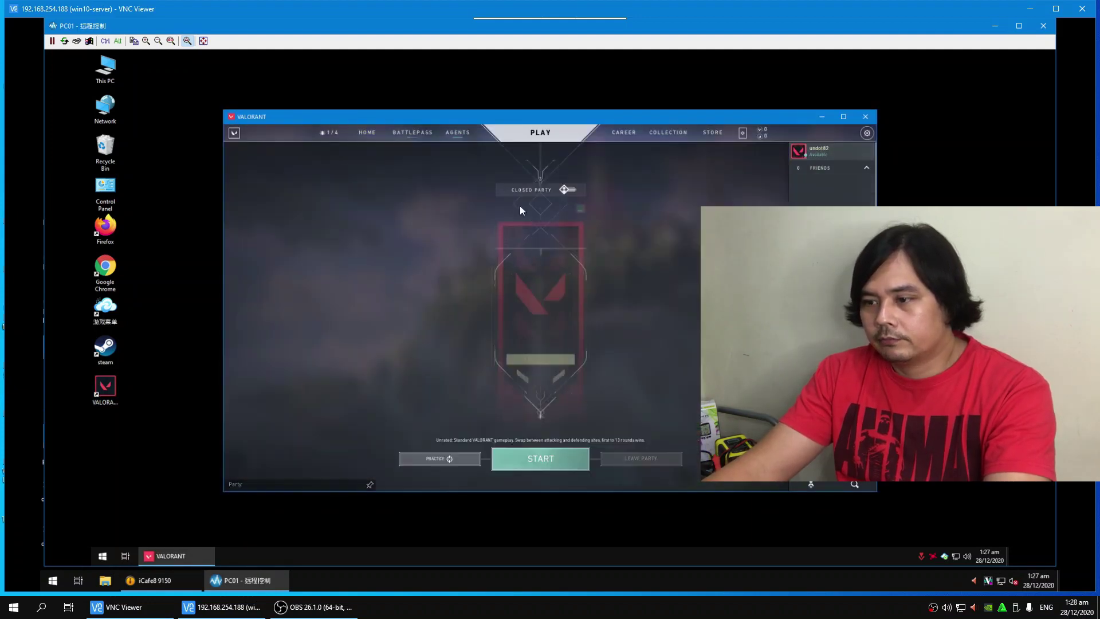
click(443, 457)
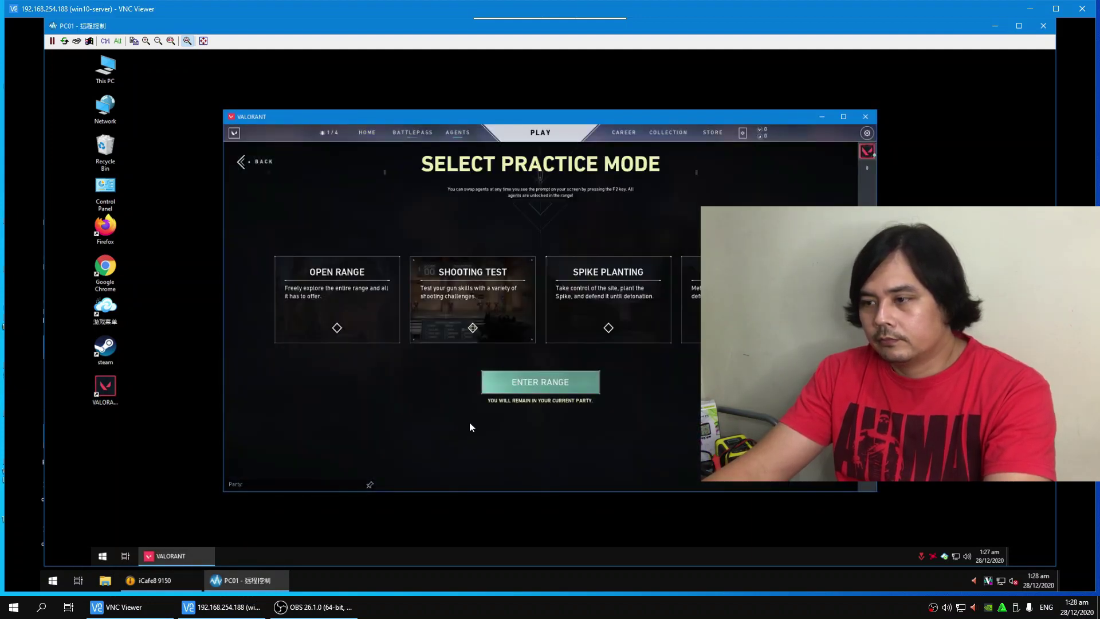
click(521, 381)
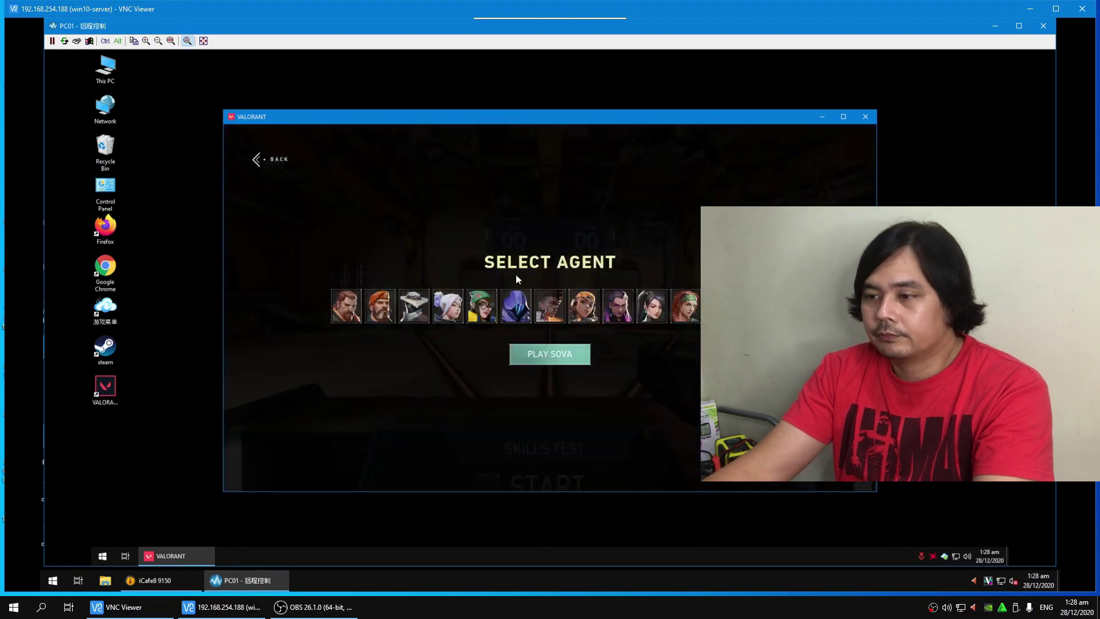
Start the practice range with the agent Sova, then move back and forth and fire the pistol to test gameplay.
click(528, 354)
click(516, 351)
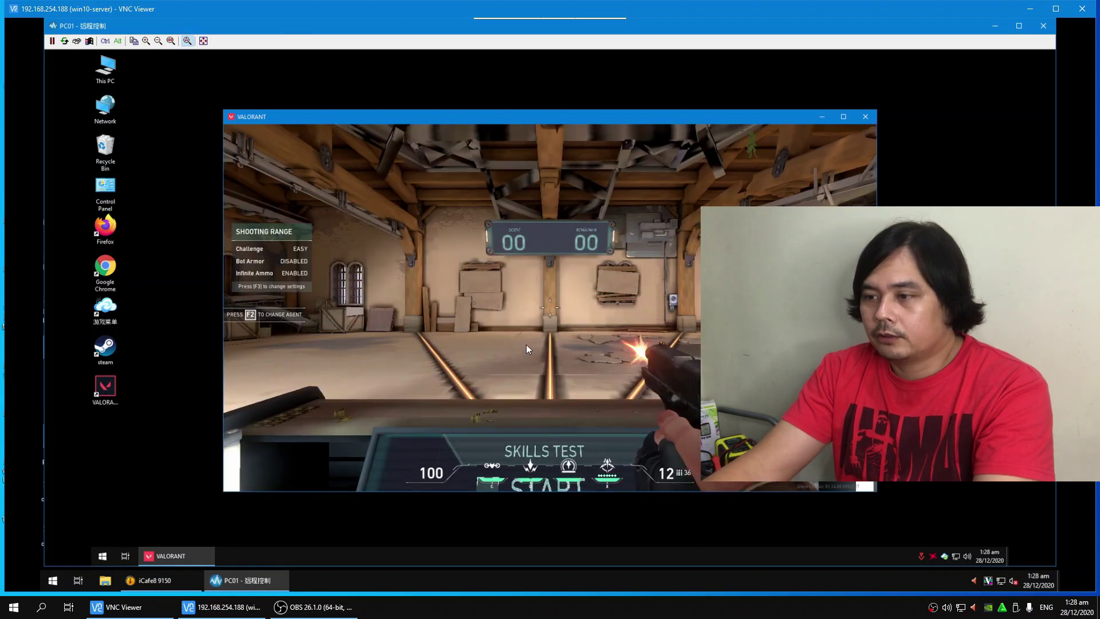
click(526, 345)
key(s)
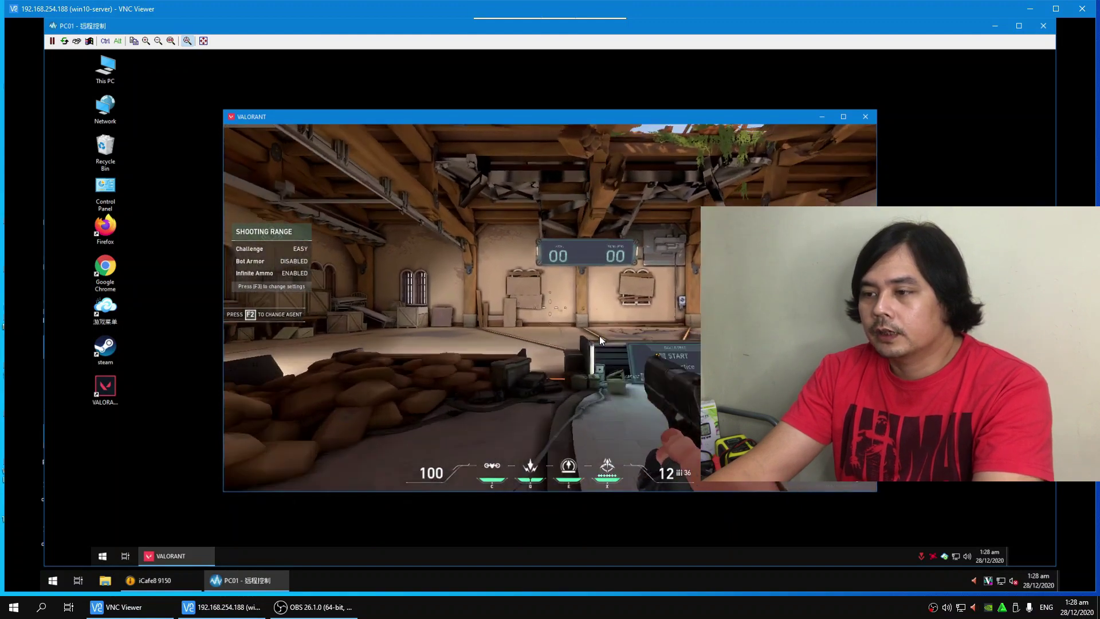
key(w)
click(417, 335)
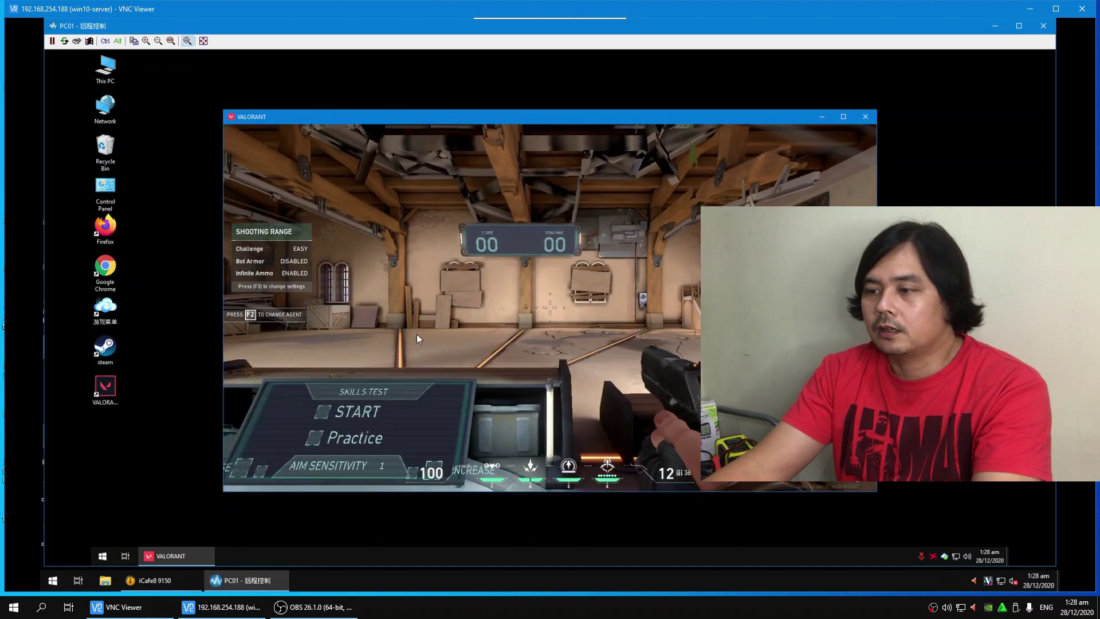
key(s)
click(439, 325)
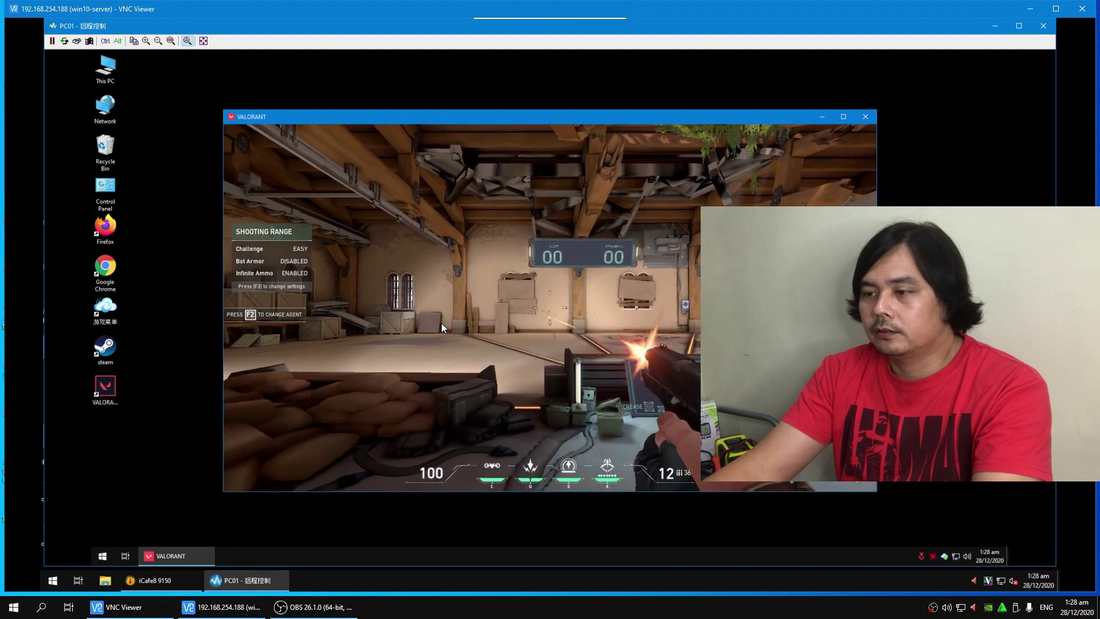
key(w)
click(576, 328)
key(s)
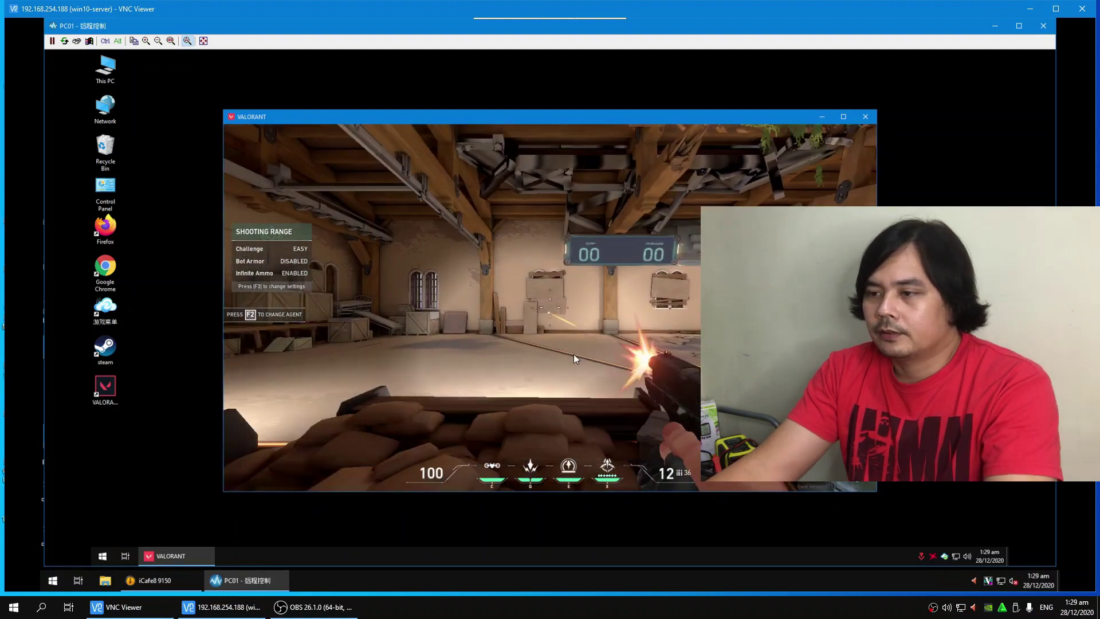
click(573, 353)
key(s)
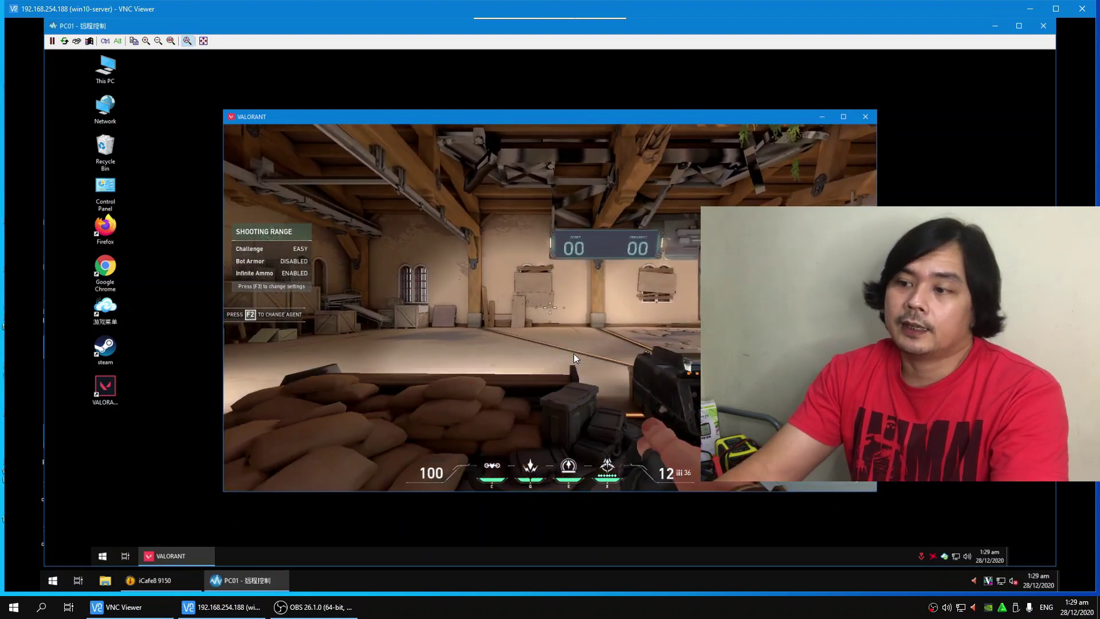